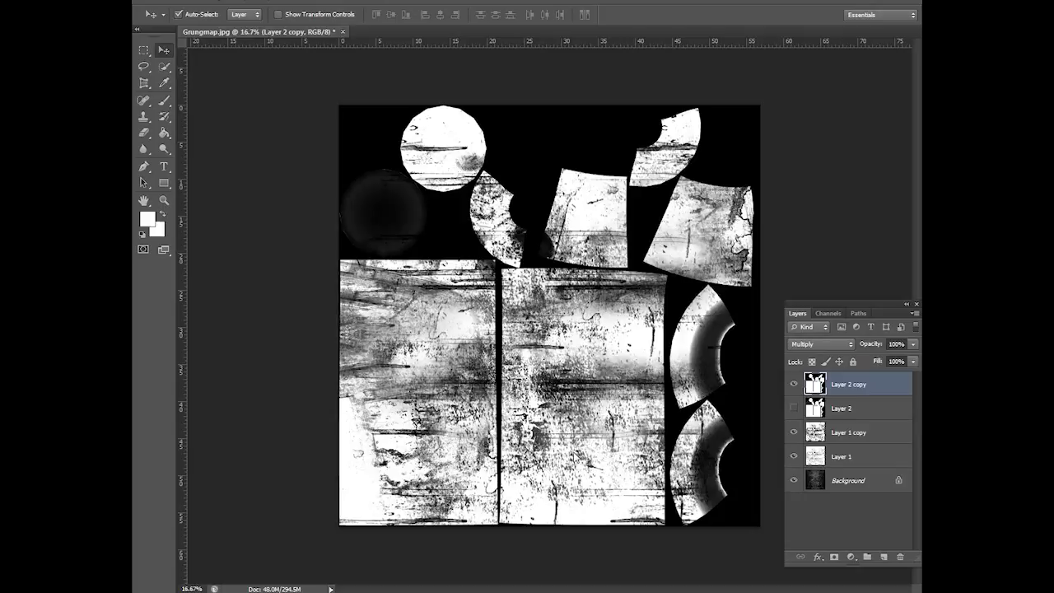
- Open soap-003.png, 1black_grunge_texture_5.jpg, fingerprint-001.png and smudges-002.png from the Desktop together
click(171, 4)
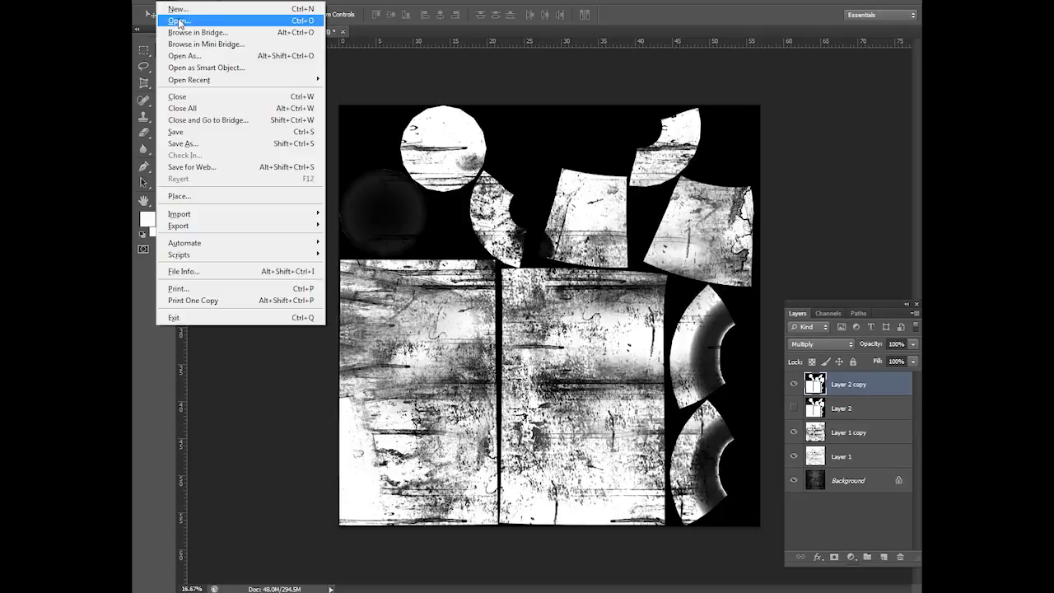
click(180, 19)
click(394, 186)
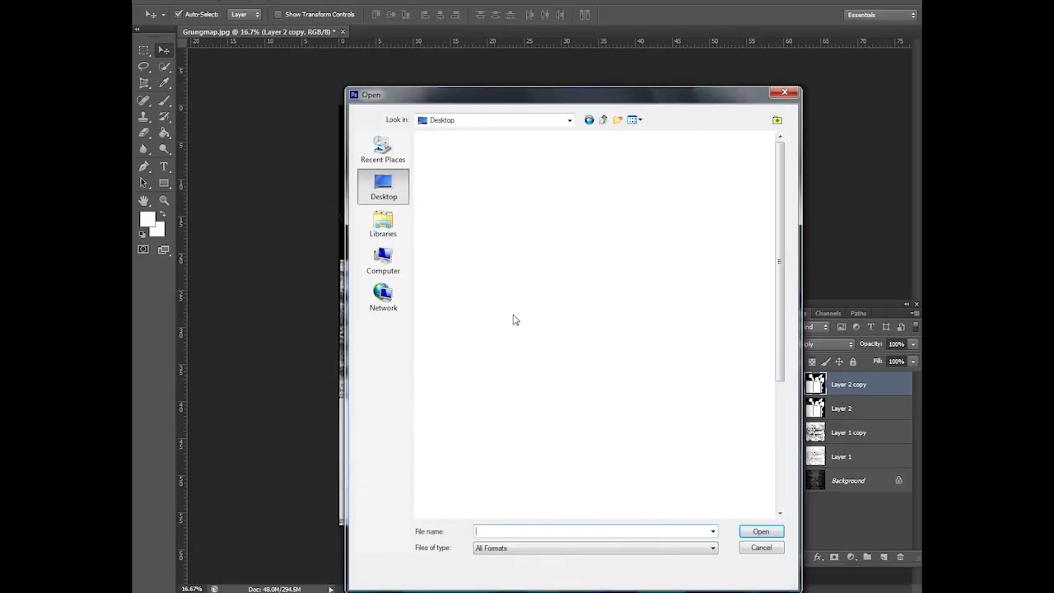
scroll(603, 429, down, 3)
scroll(607, 442, up, 3)
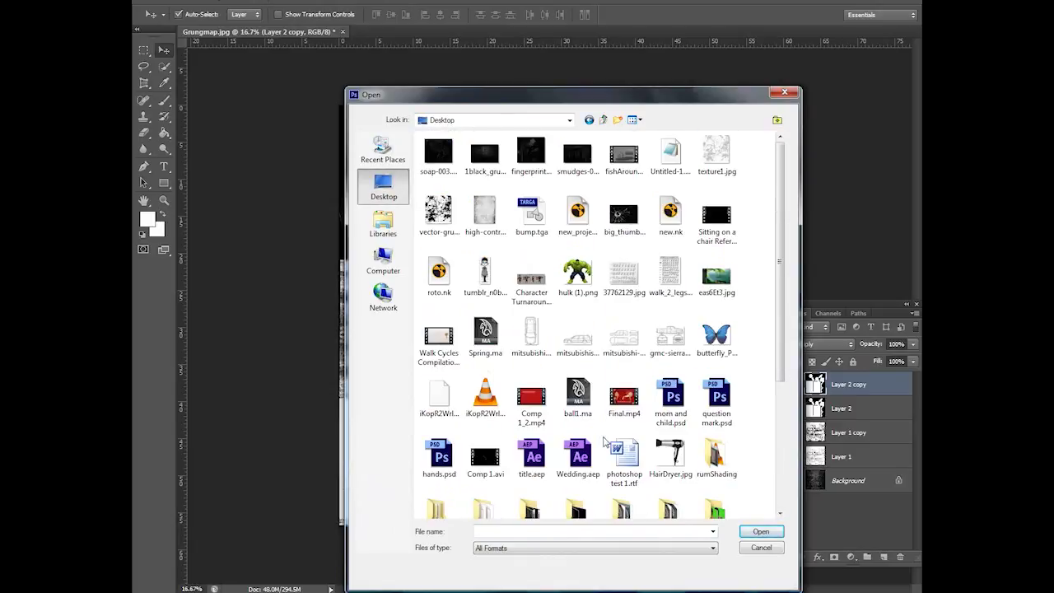
click(439, 154)
shift+click(578, 156)
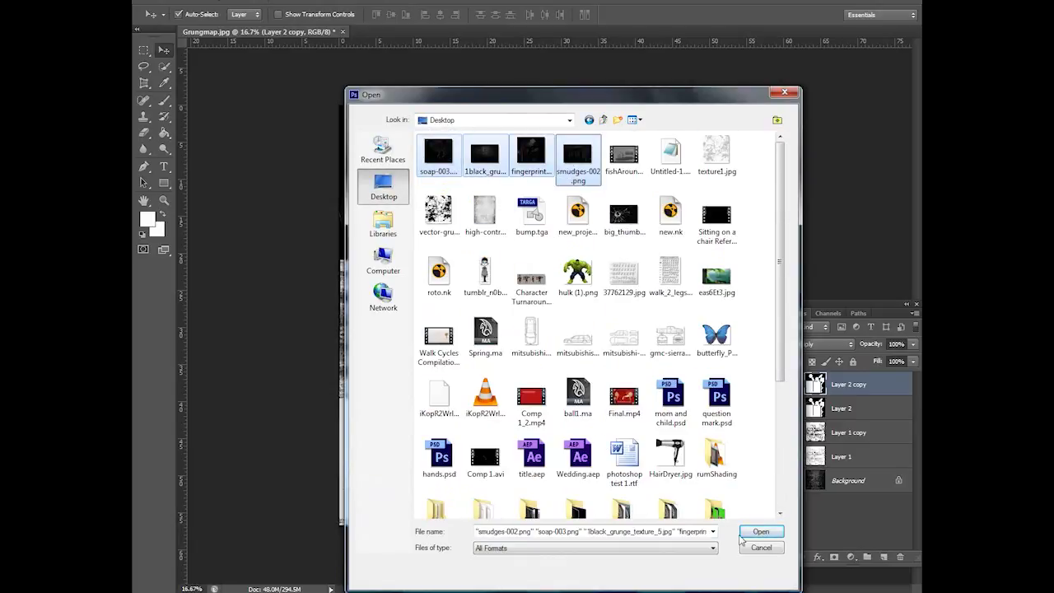
click(759, 532)
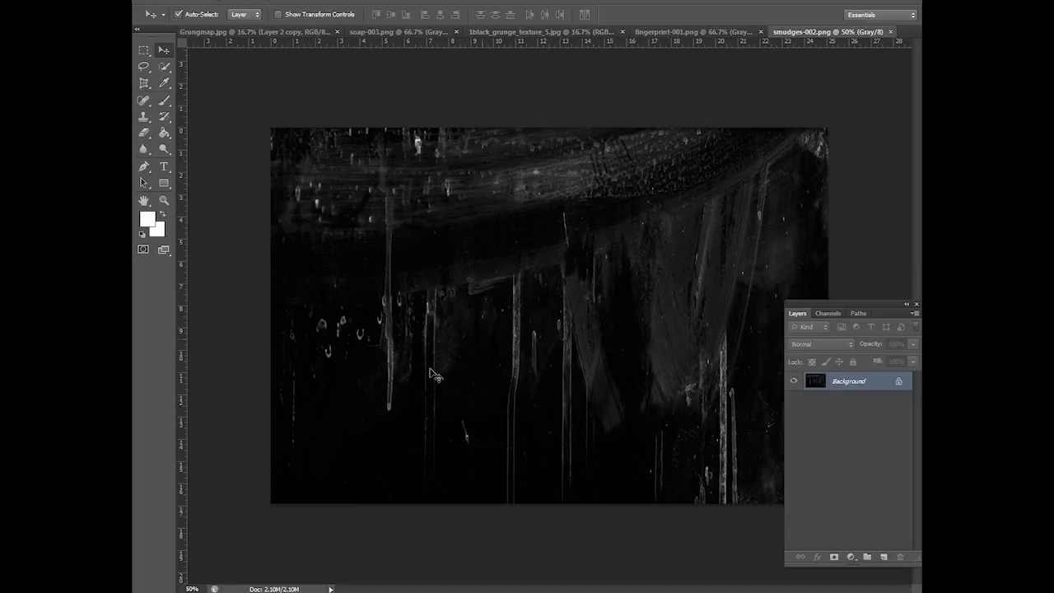
- Invert 1black_grunge_texture_5.jpg so its dark grunge turns light with grey marks
click(673, 32)
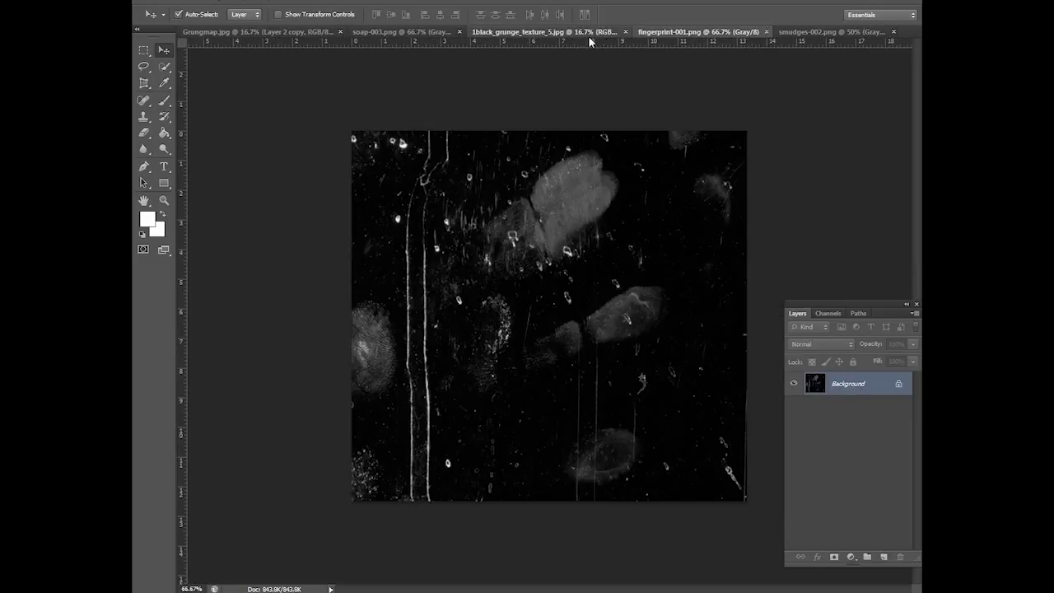
click(583, 33)
click(416, 32)
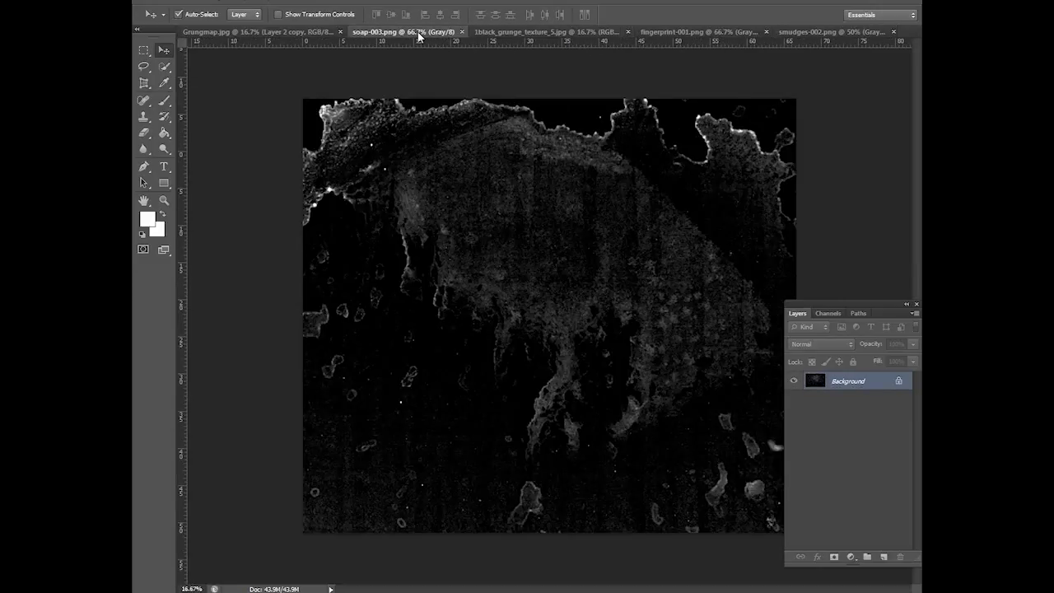
click(483, 33)
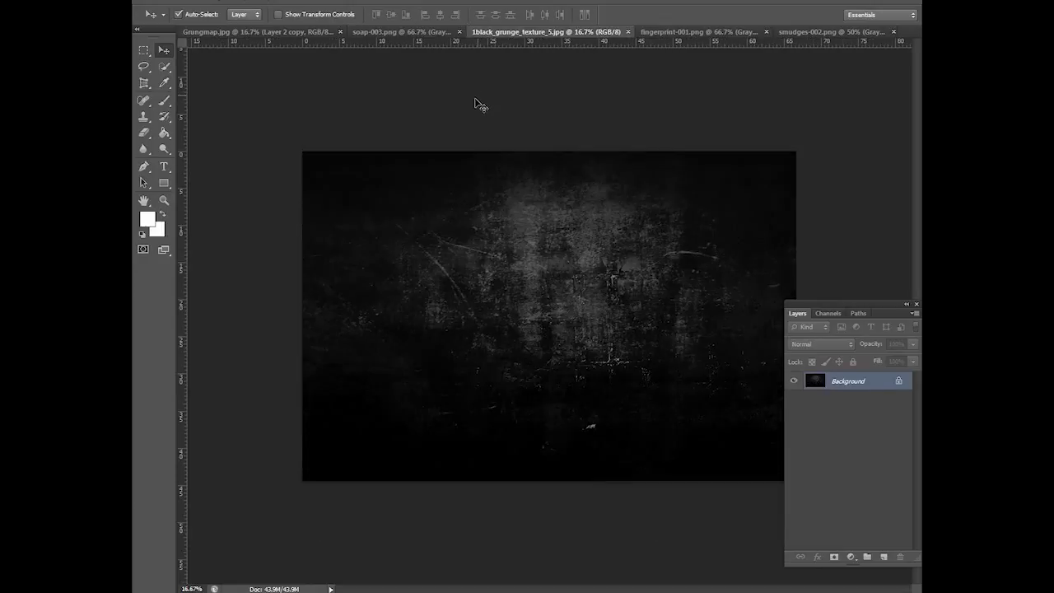
click(224, 3)
mouse_move(241, 28)
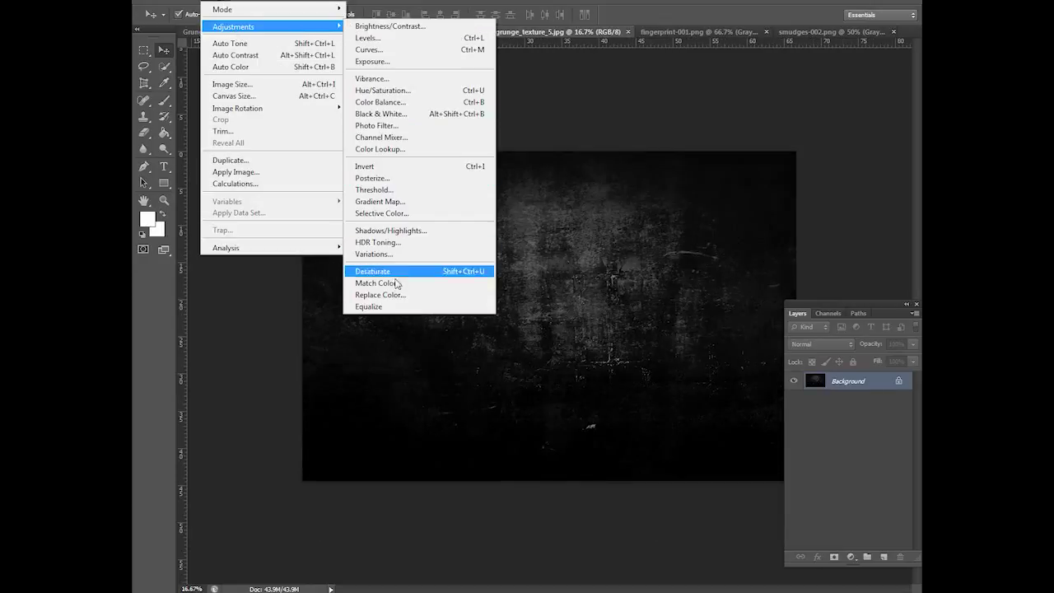
click(417, 171)
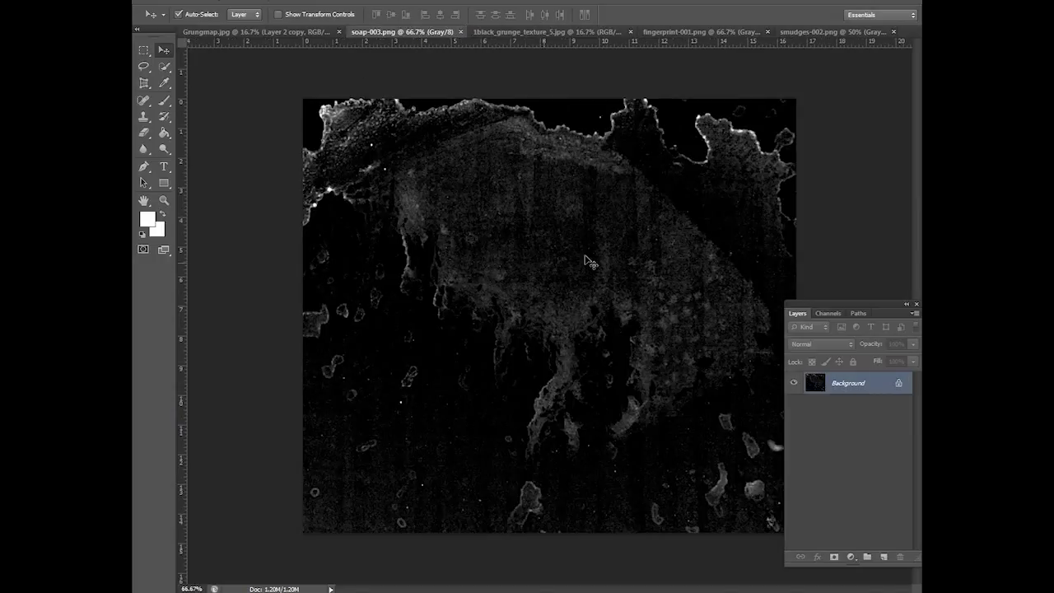
- Copy the soap-003 image into the grunge document as Layer 1, centred on the canvas
click(700, 32)
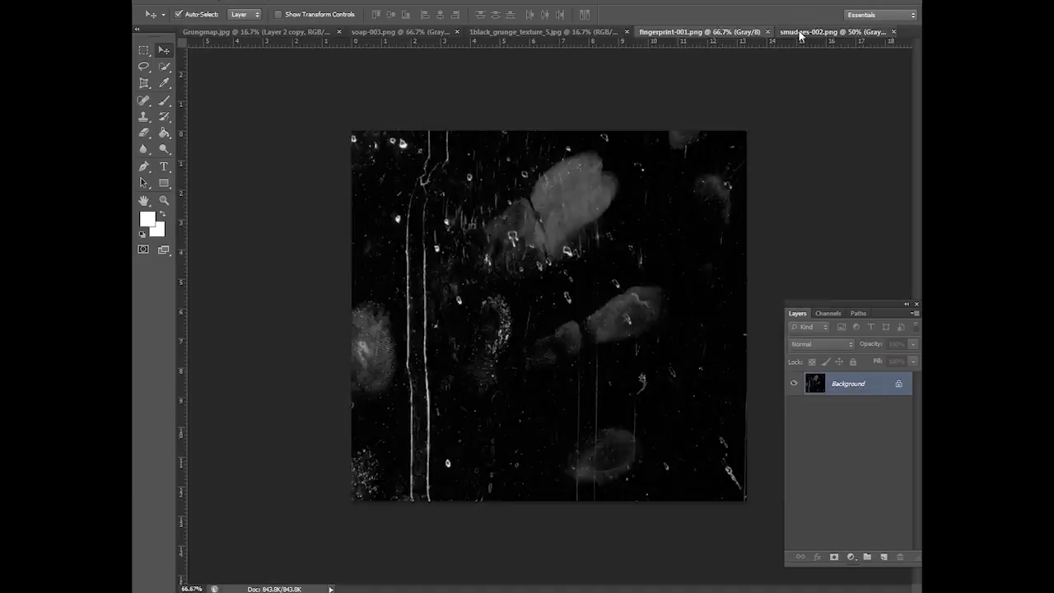
click(799, 32)
click(551, 31)
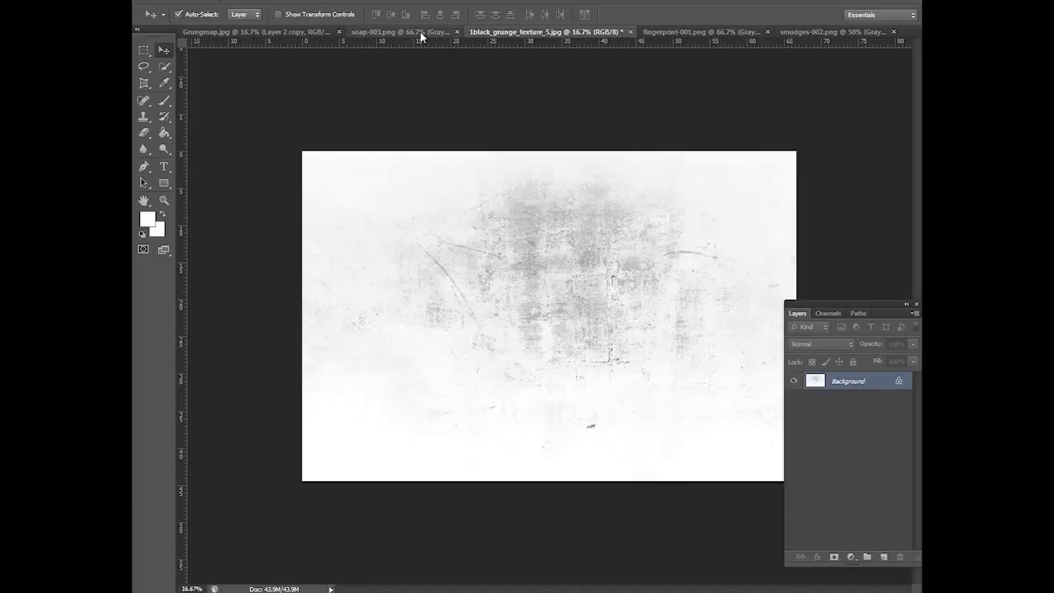
drag(421, 36, 416, 201)
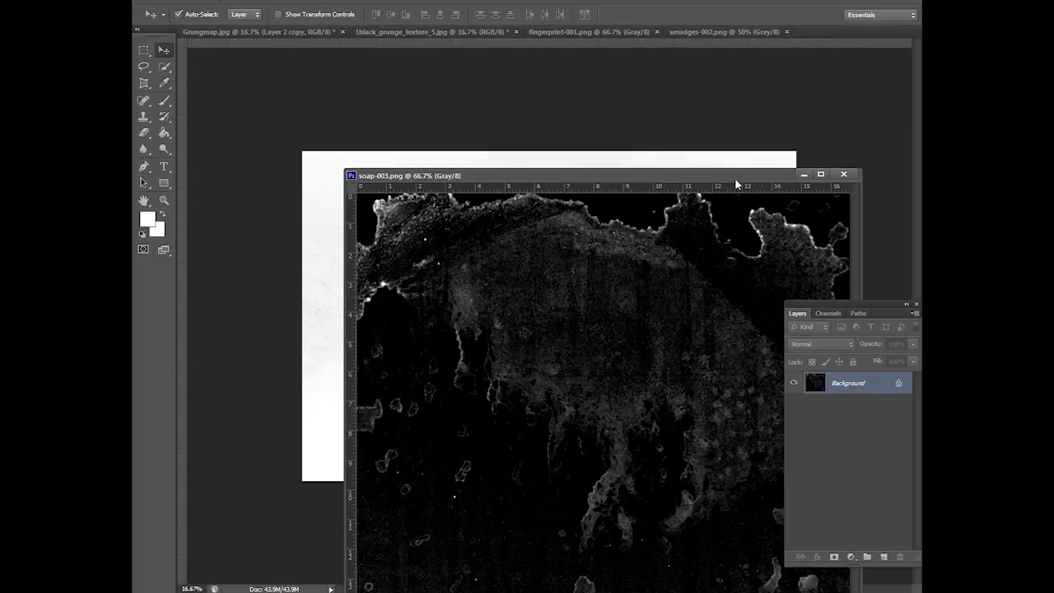
drag(680, 184, 569, 351)
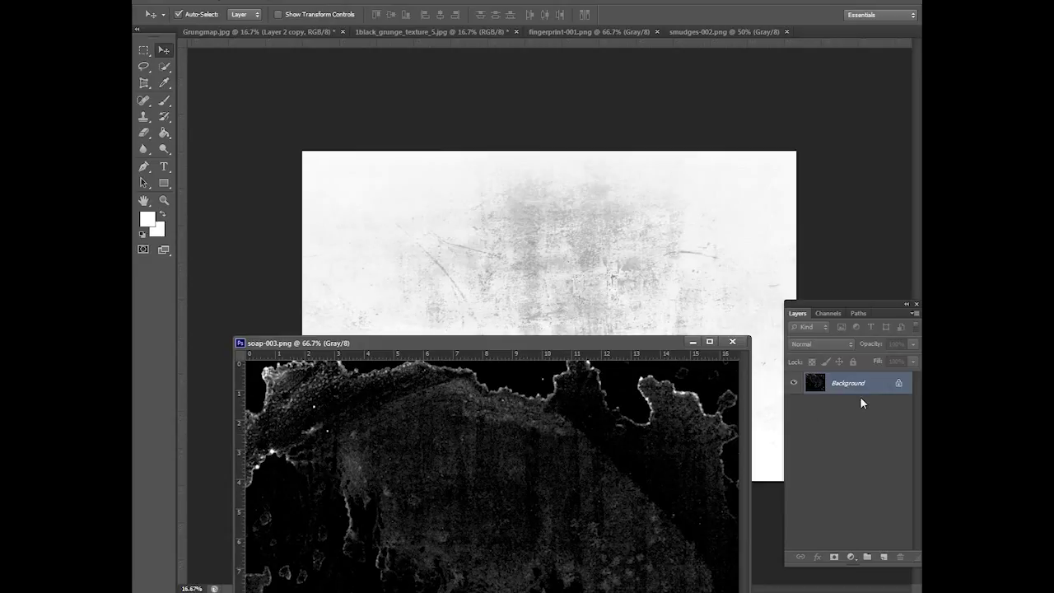
drag(862, 403, 700, 285)
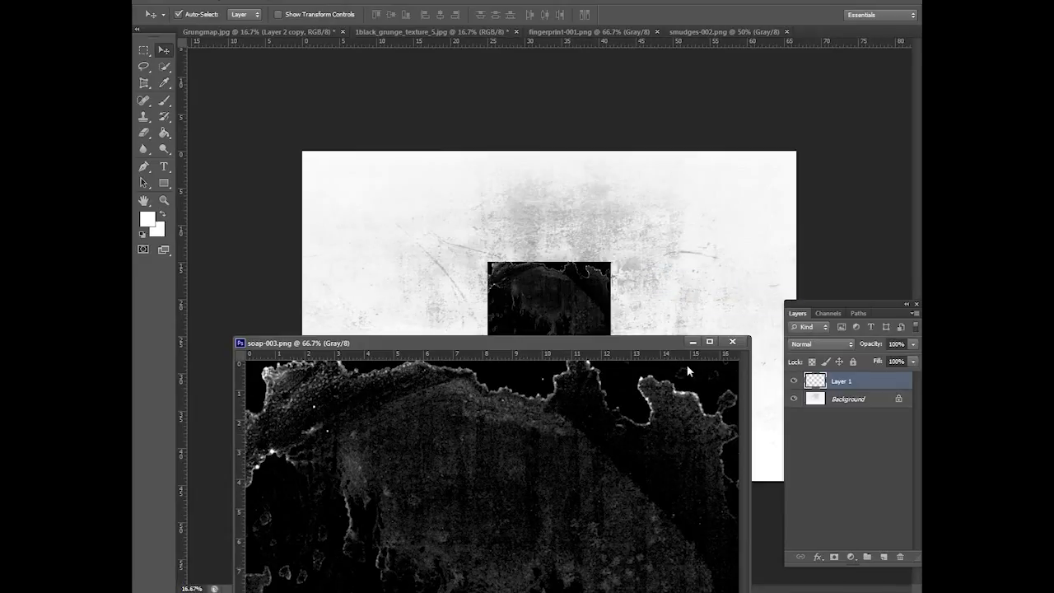
click(732, 341)
drag(595, 363, 655, 393)
- Scale the soap layer to about 162%, invert it, and set its blend mode to Multiply
key(ctrl+t)
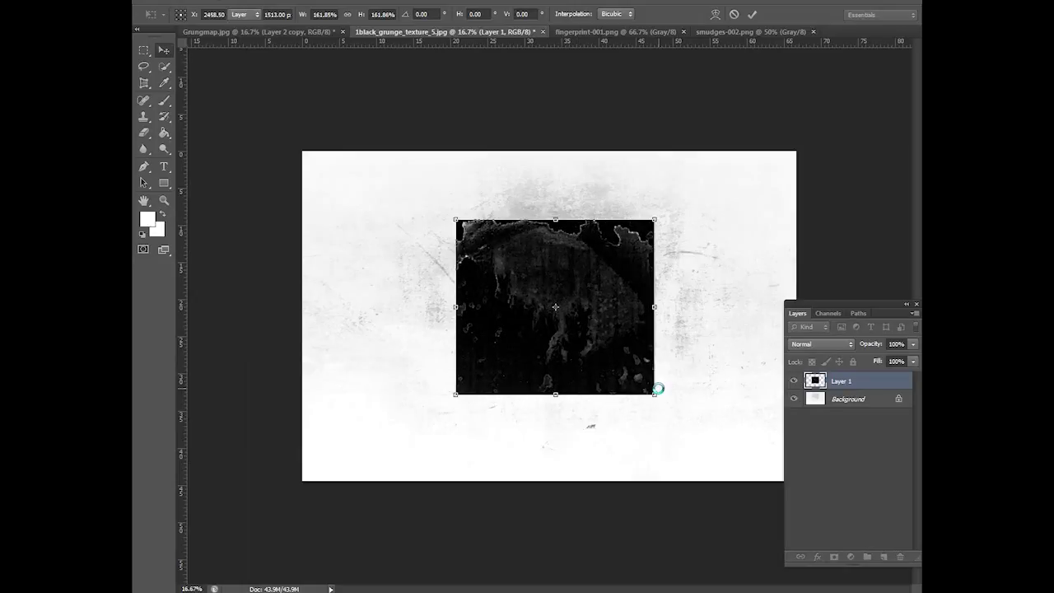
key(Return)
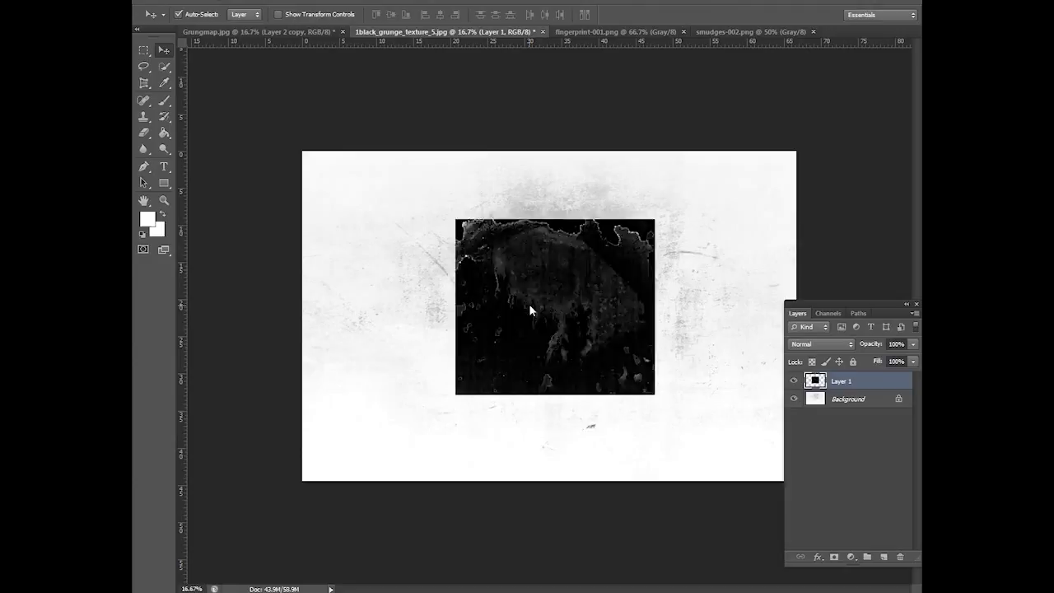
key(ctrl+i)
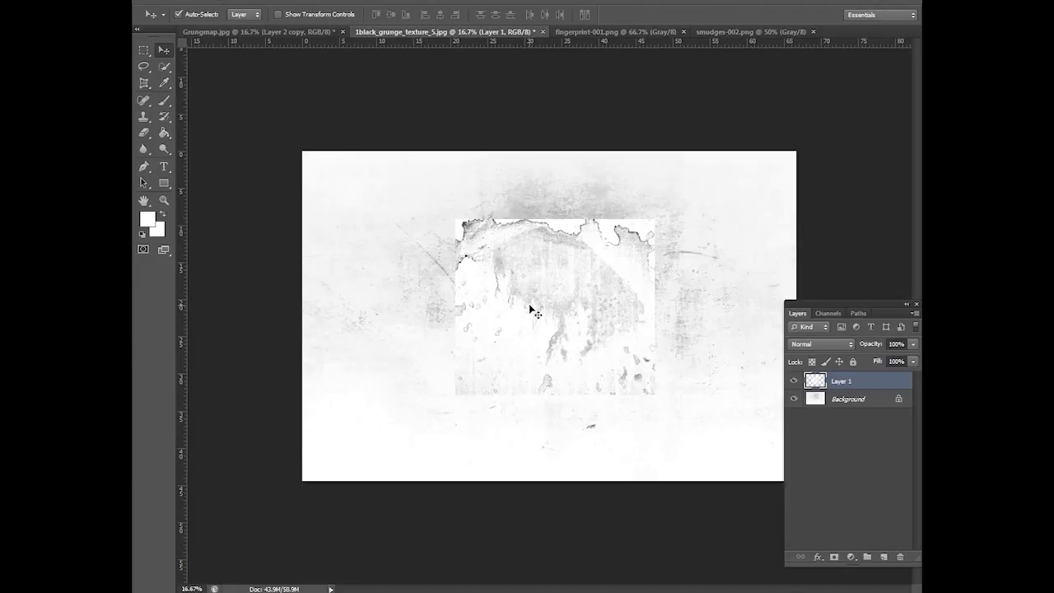
click(812, 344)
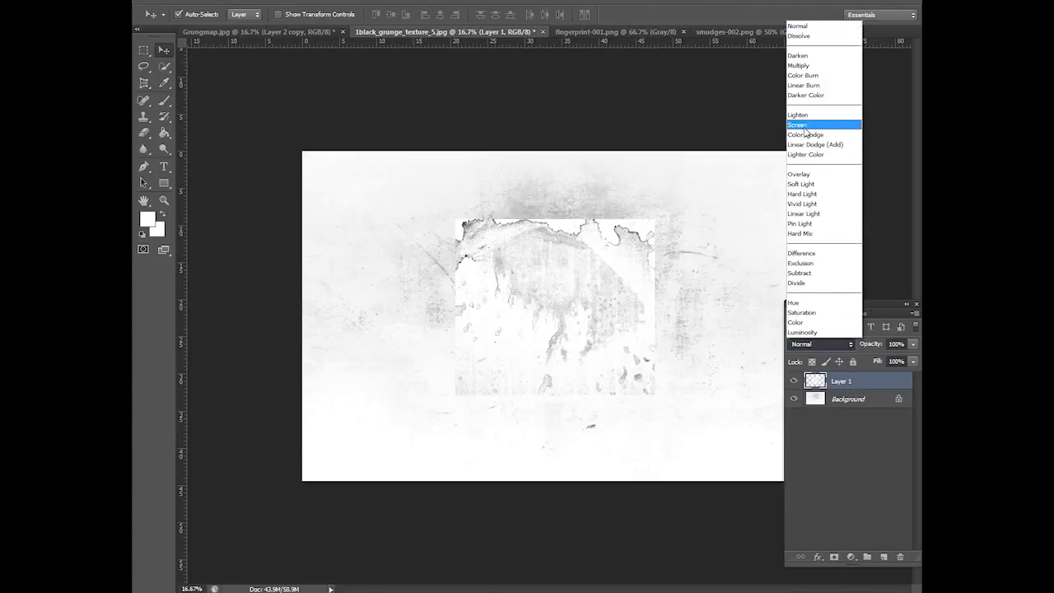
click(807, 66)
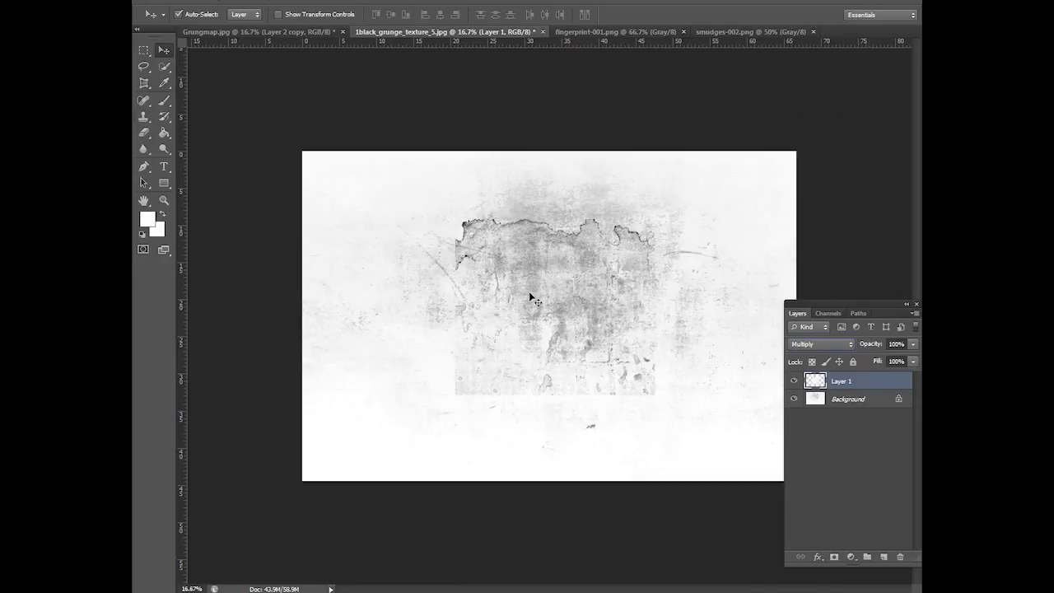
- Erase the soap layer's grey bottom patch and dark jagged edge, then review the other texture tabs
key(e)
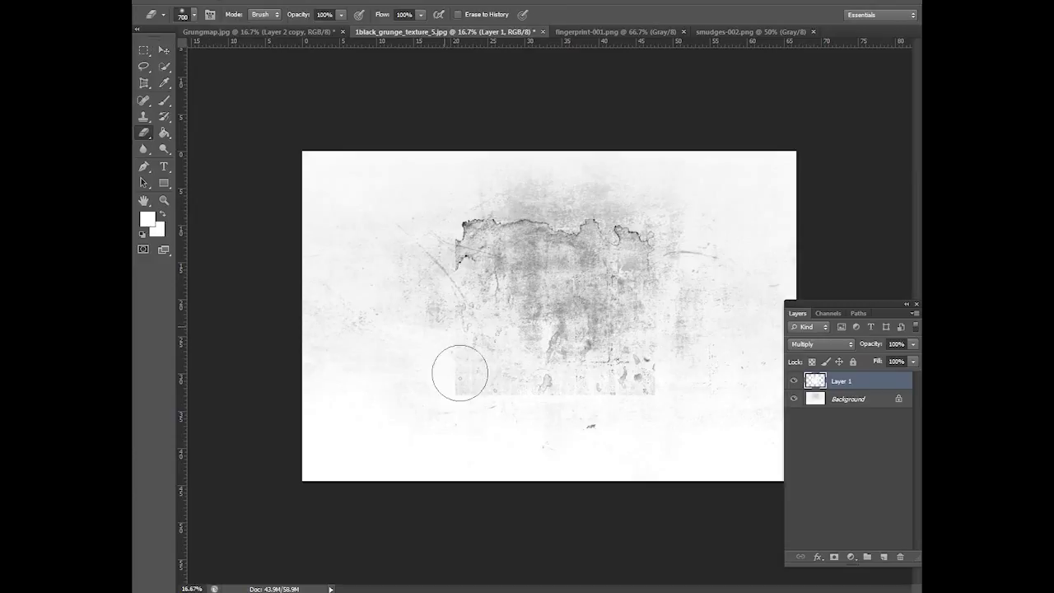
mouse_move(460, 373)
mouse_down()
mouse_move(461, 401)
mouse_move(696, 432)
mouse_move(651, 407)
mouse_move(656, 388)
mouse_move(575, 402)
mouse_up()
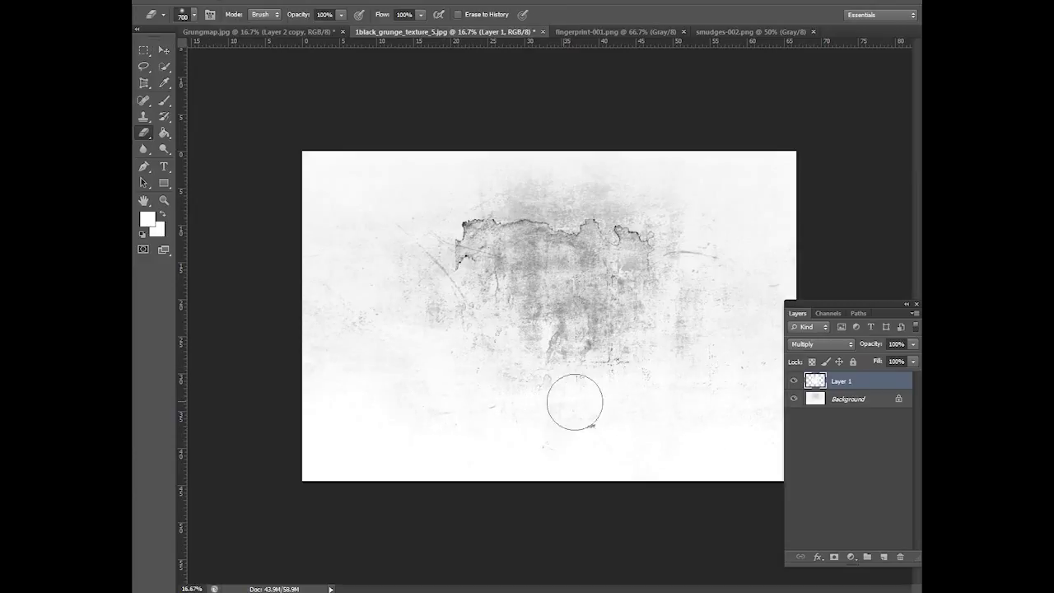
drag(433, 213, 446, 272)
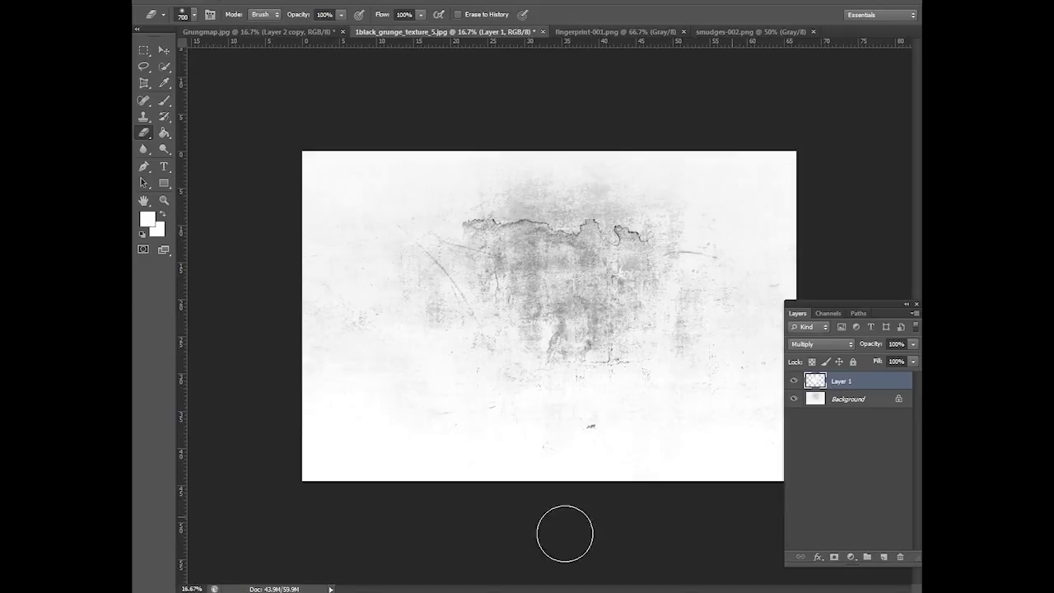
click(647, 33)
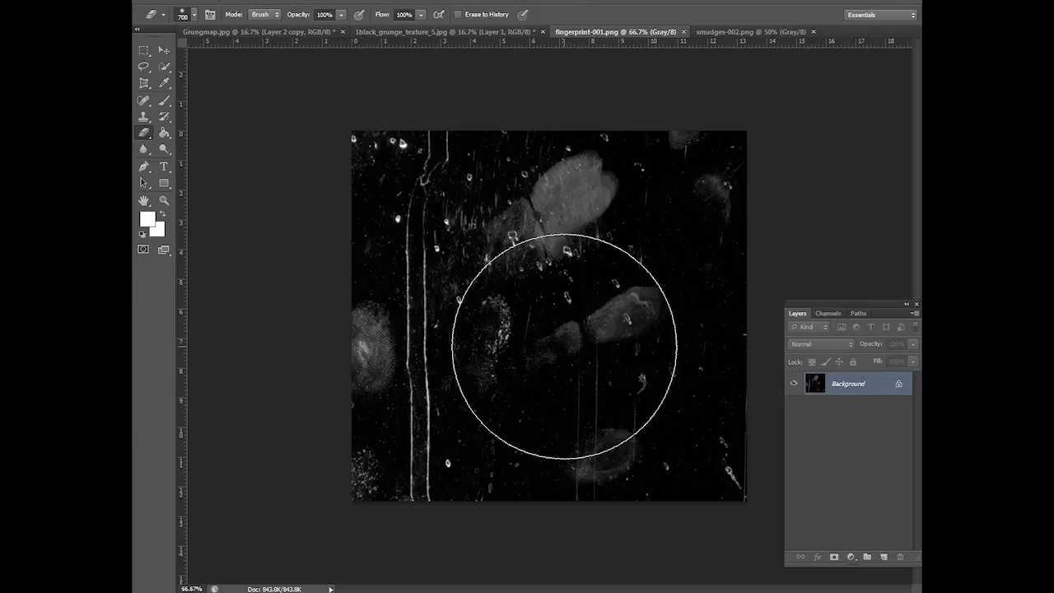
click(740, 34)
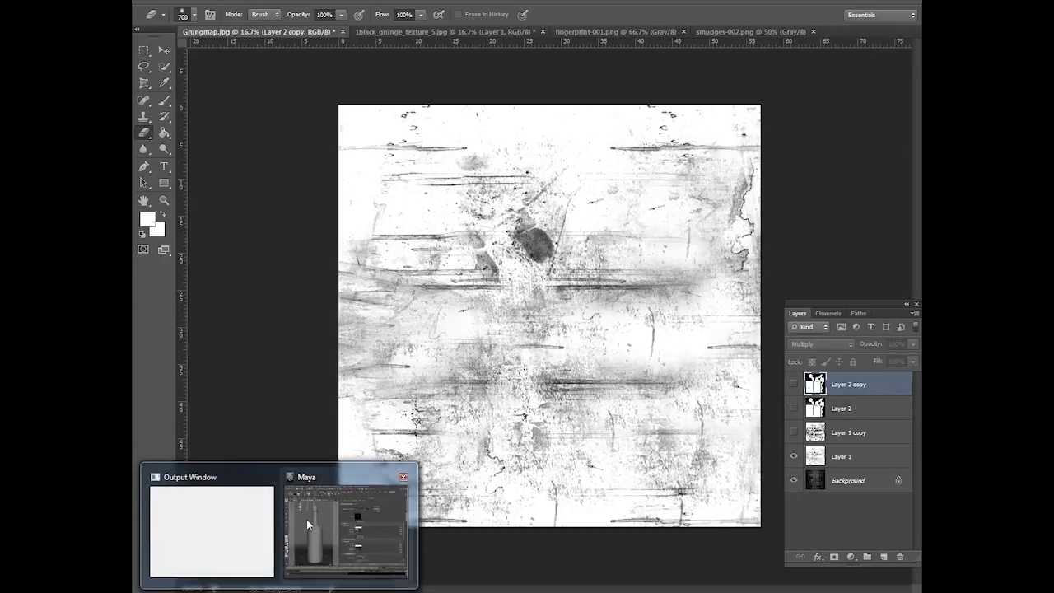
- In Maya, minimise Hypershade and browse the stored bottle renders in Render View
click(306, 519)
click(742, 29)
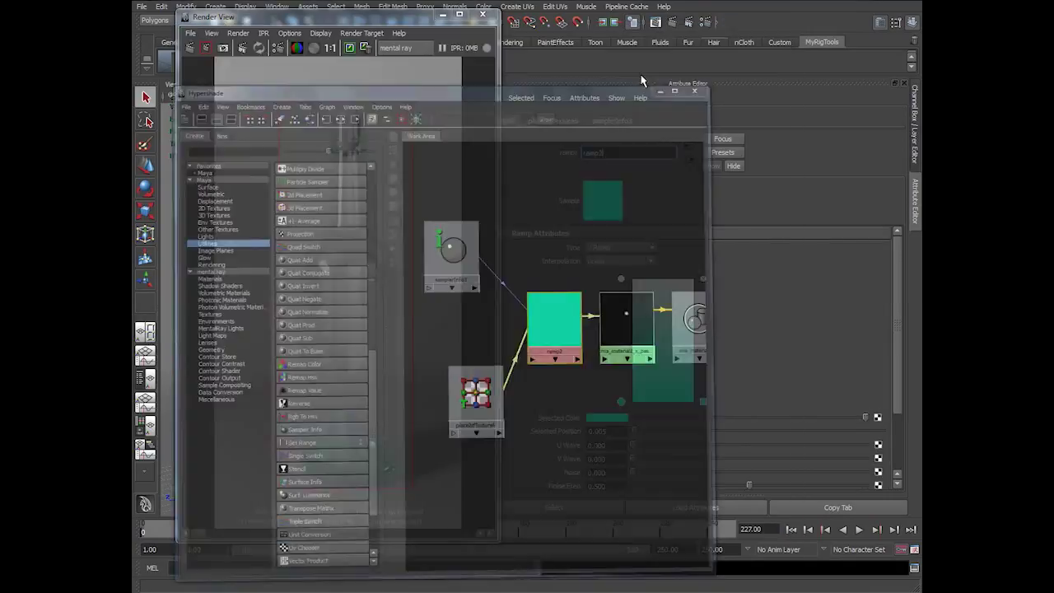
drag(226, 543, 336, 546)
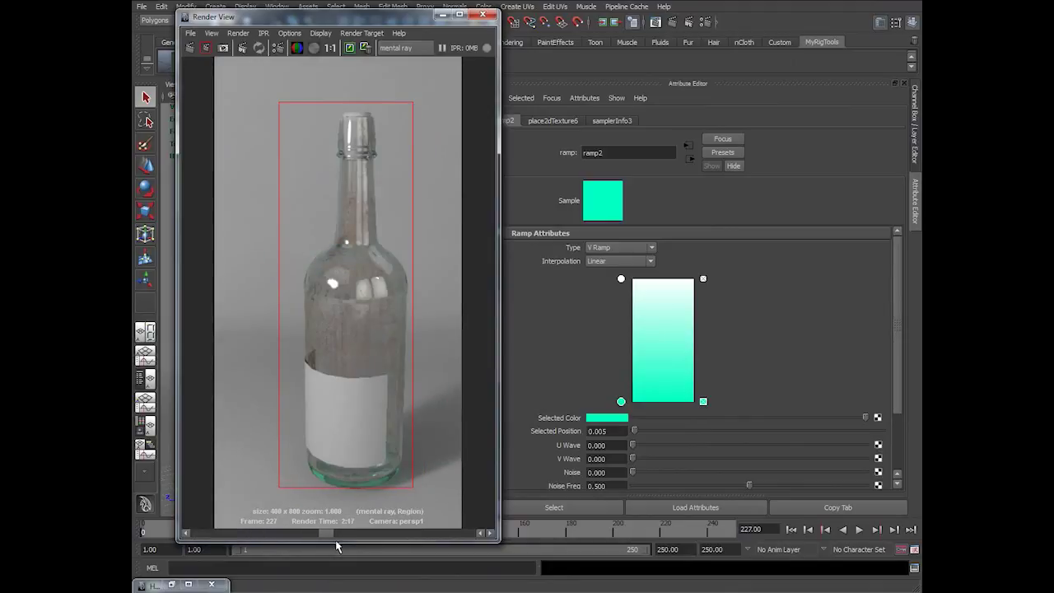
scroll(411, 323, up, 3)
scroll(391, 347, down, 2)
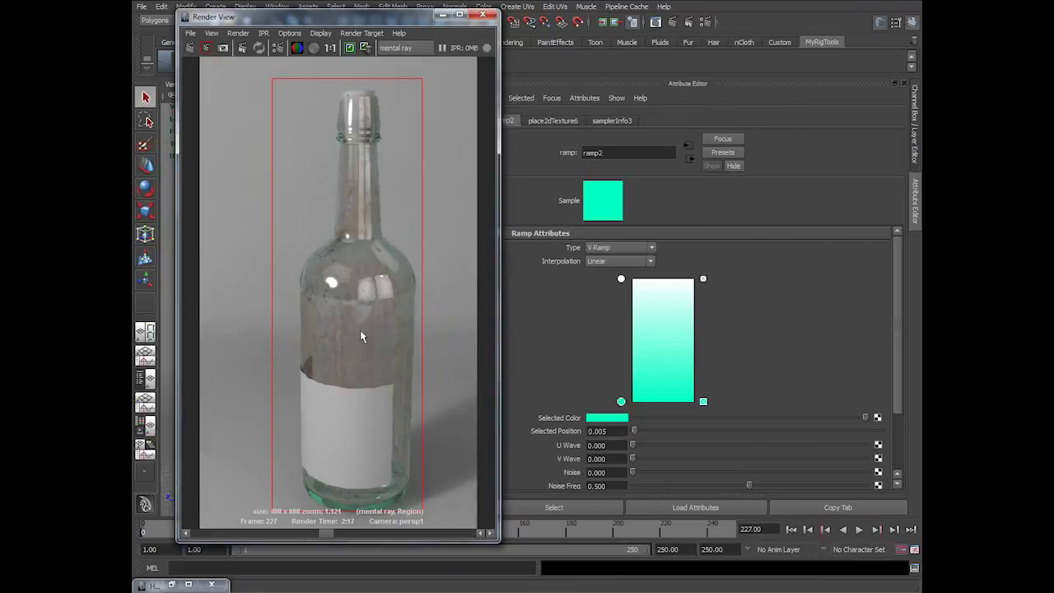
drag(326, 534, 313, 535)
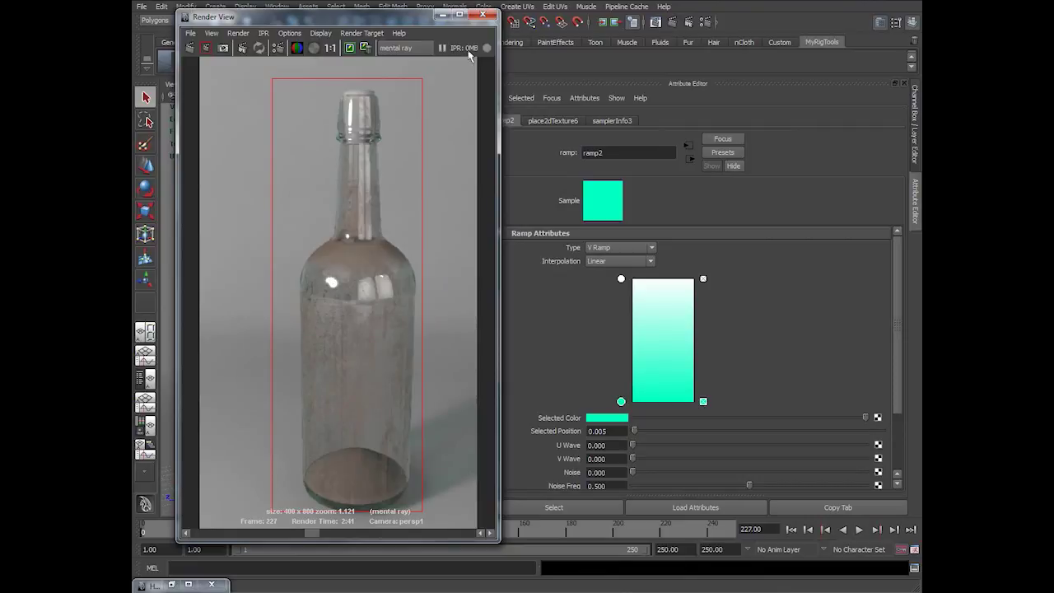
- Give the bottle a new Lambert material (lambert11) whose Color is driven by a Snow texture
click(482, 14)
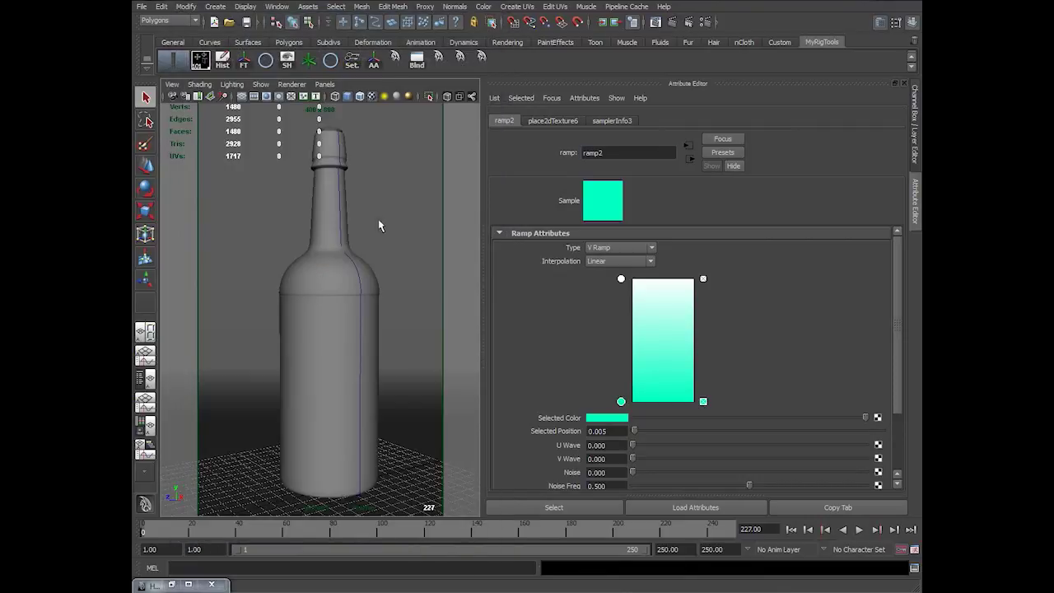
click(337, 359)
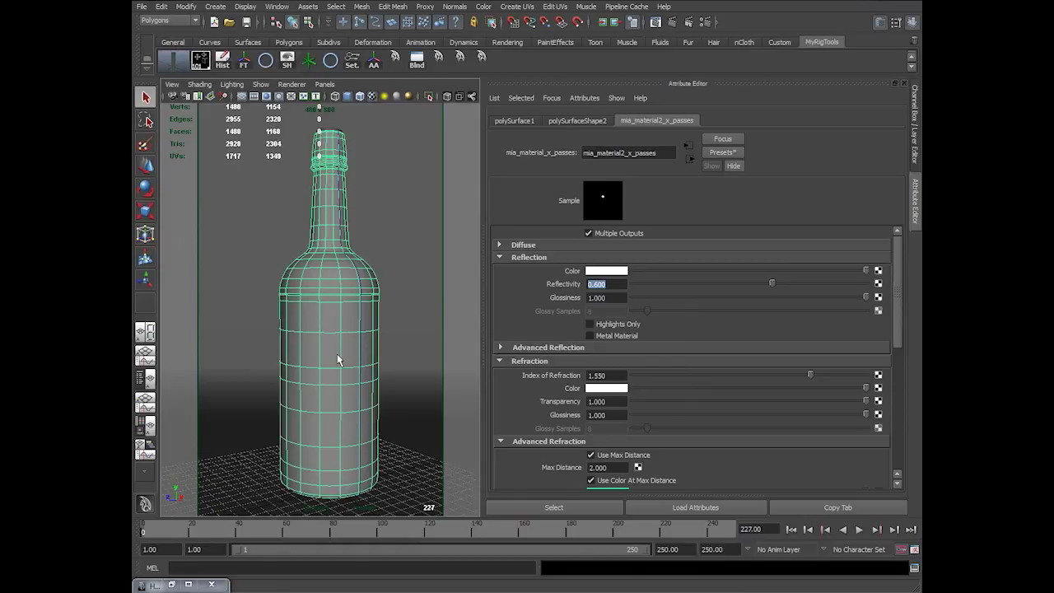
click(440, 244)
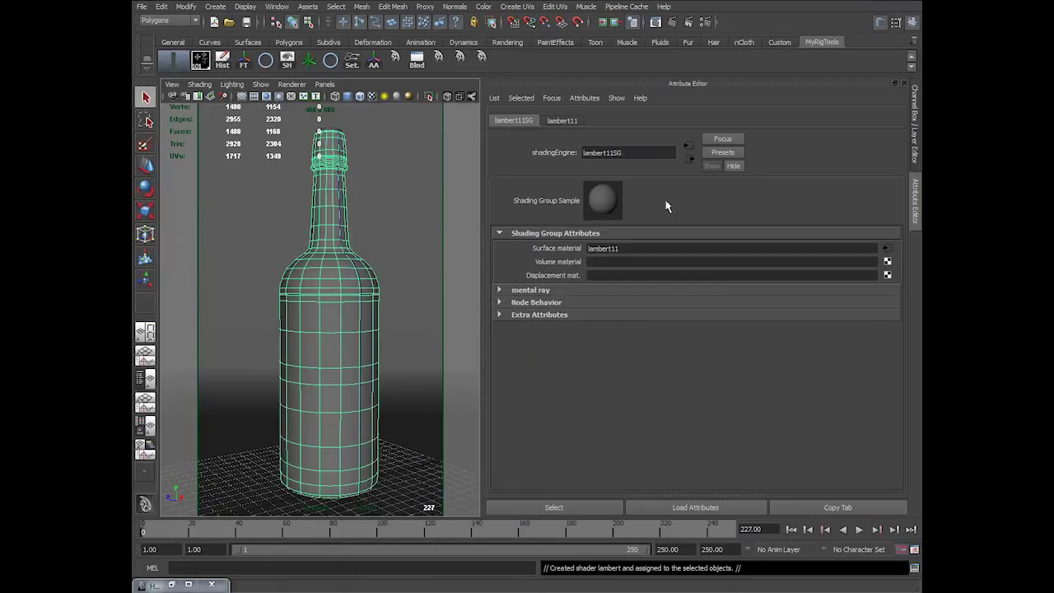
click(563, 120)
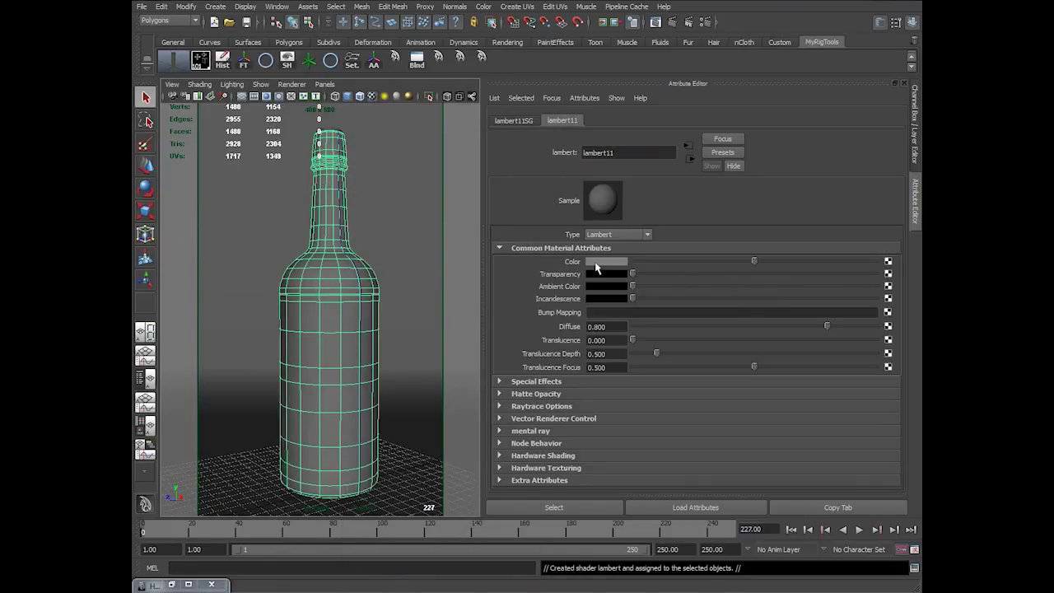
click(887, 262)
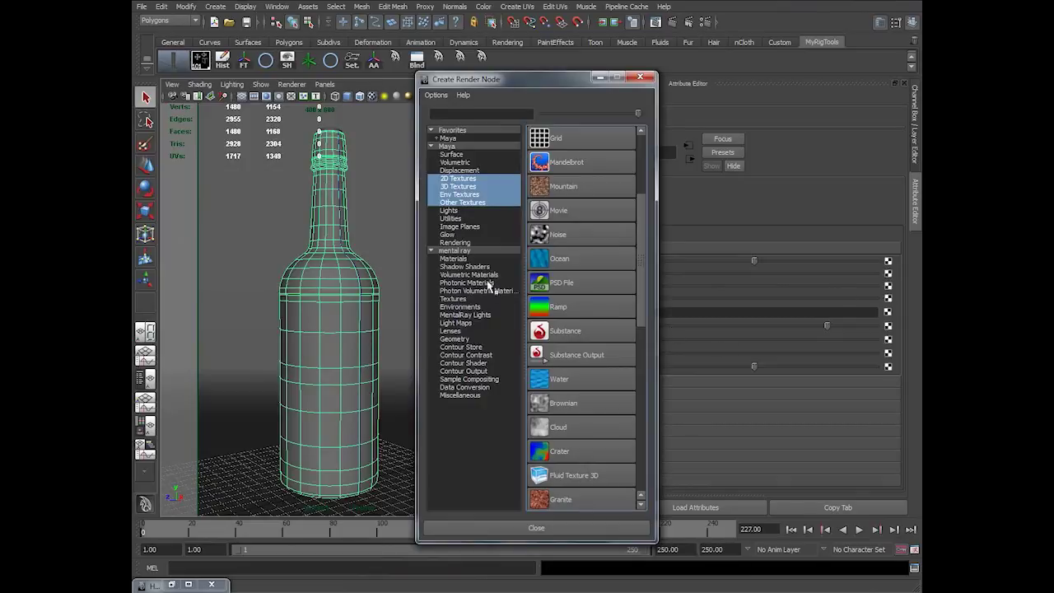
click(457, 188)
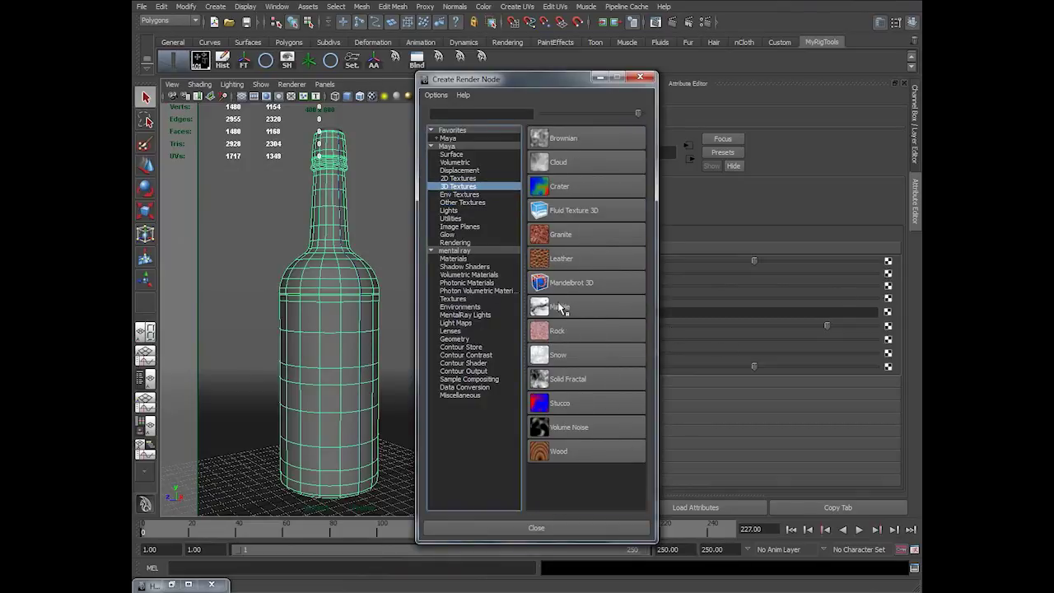
click(565, 355)
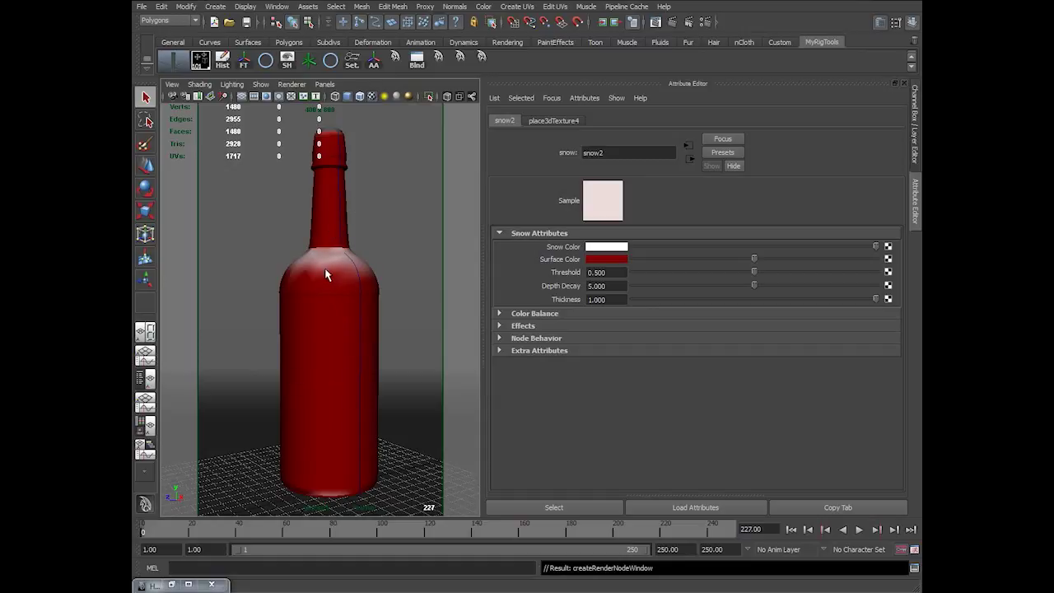
- Run an IPR render region around the bottle and lower the Snow Threshold to 0.355
click(655, 23)
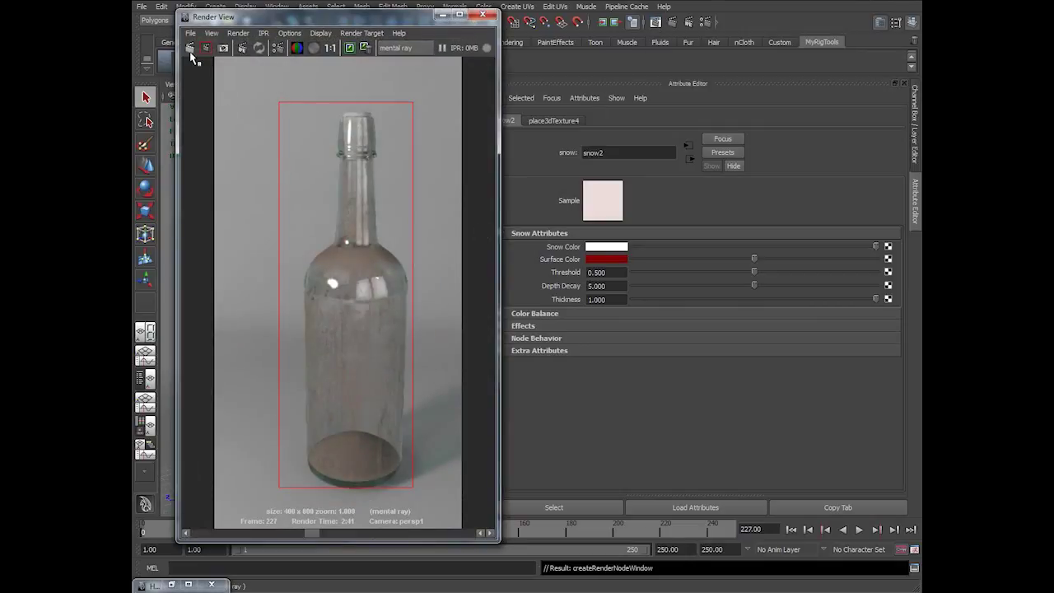
click(242, 48)
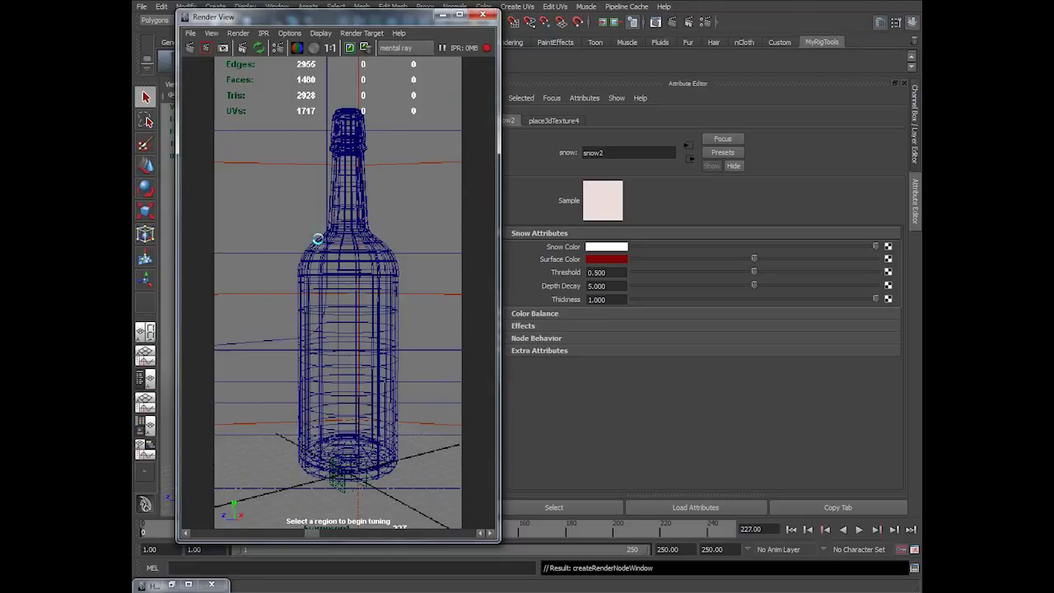
drag(276, 103, 417, 485)
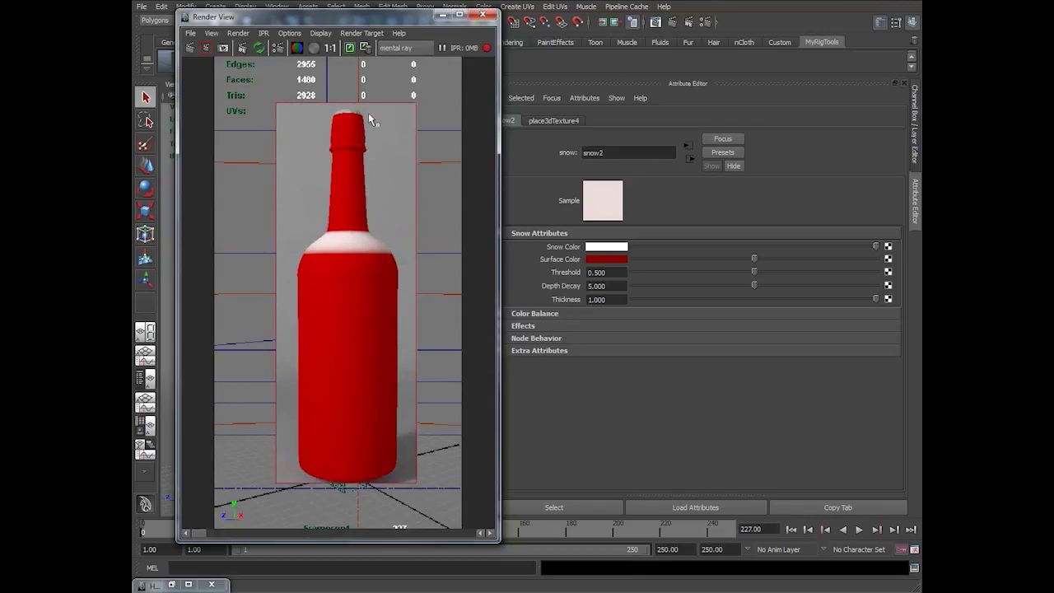
drag(753, 272, 718, 272)
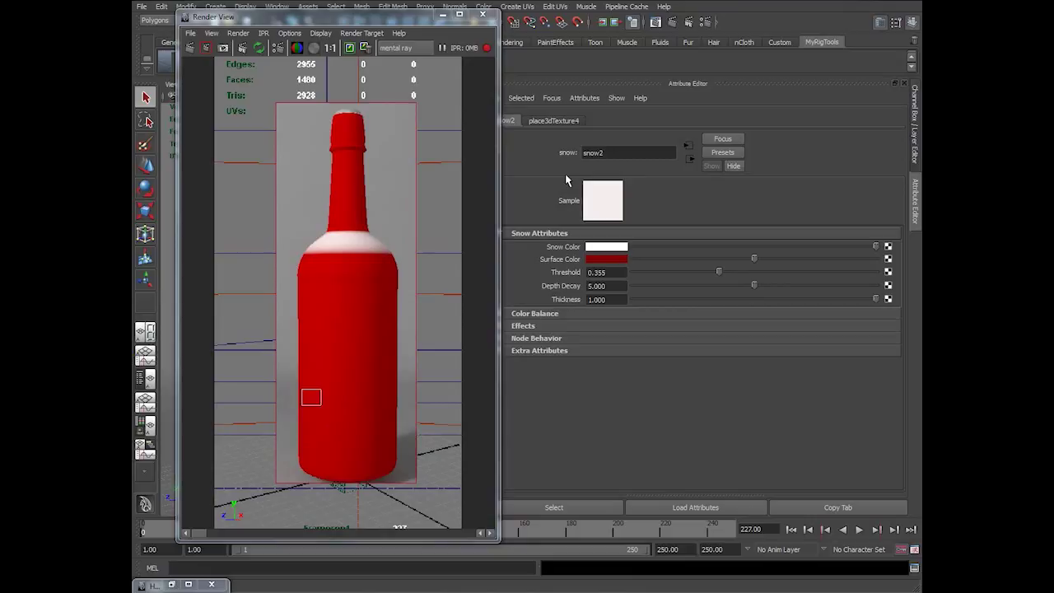
- Turn off Final Gathering in the Render Settings' Indirect Lighting
click(705, 22)
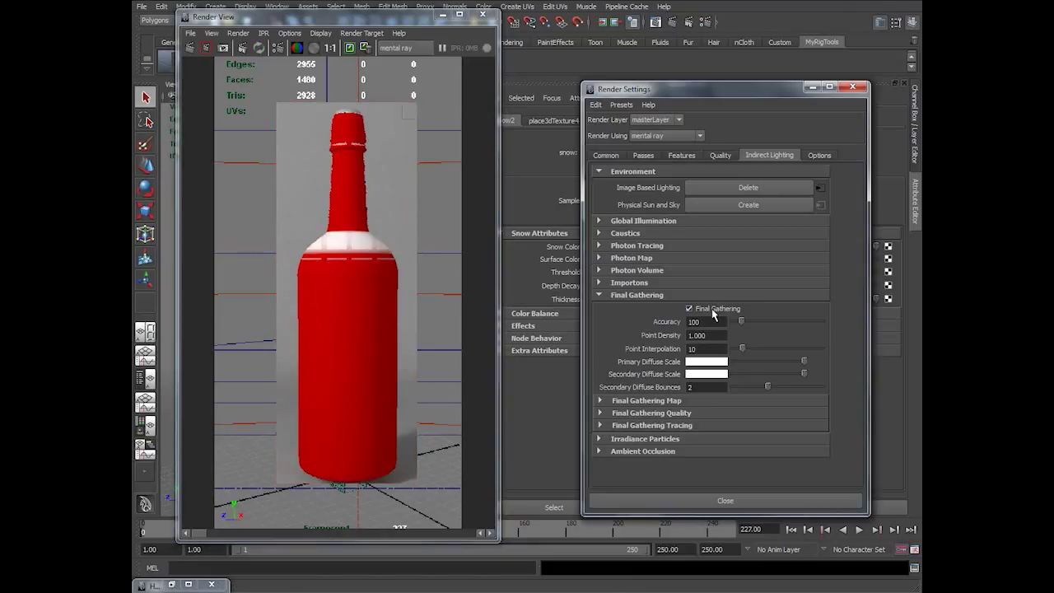
click(689, 308)
click(853, 87)
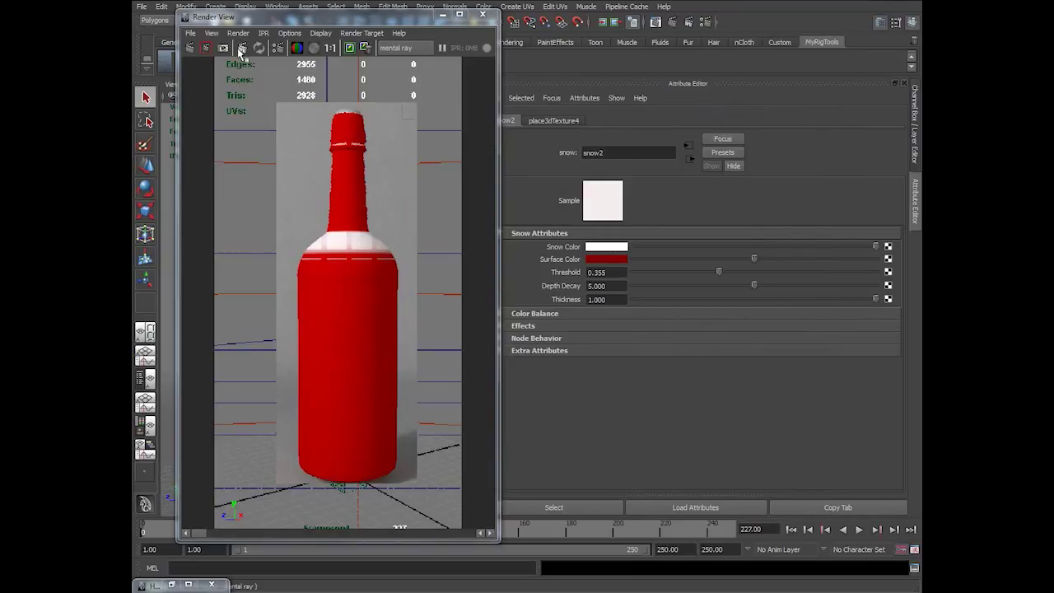
- Re-run IPR on the bottle, lower Snow Threshold to 0.183, and map a texture to Threshold
click(242, 49)
drag(274, 101, 420, 488)
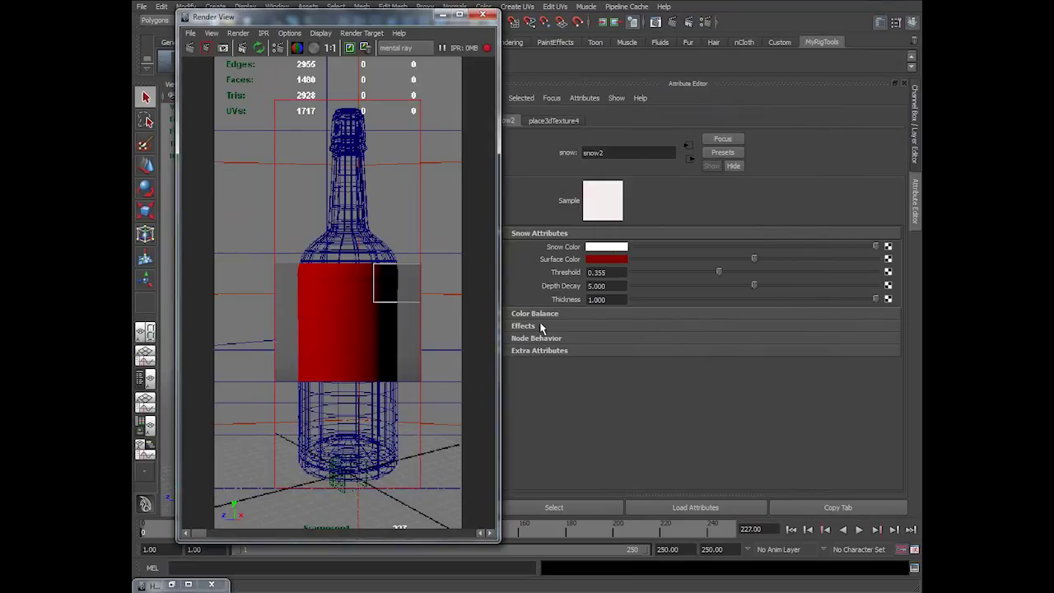
drag(719, 271, 678, 276)
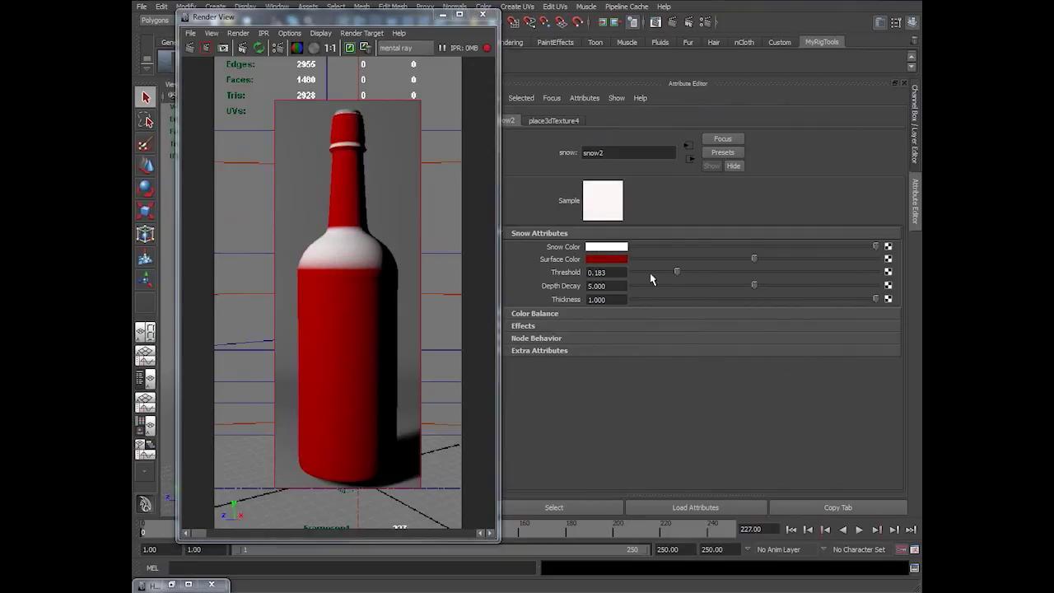
drag(657, 273, 677, 272)
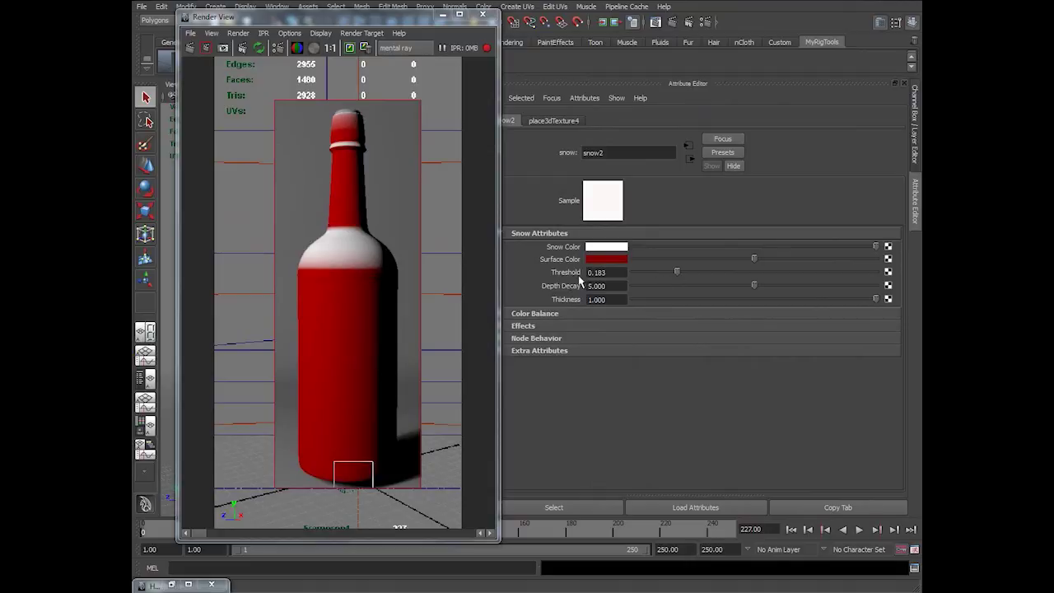
click(889, 285)
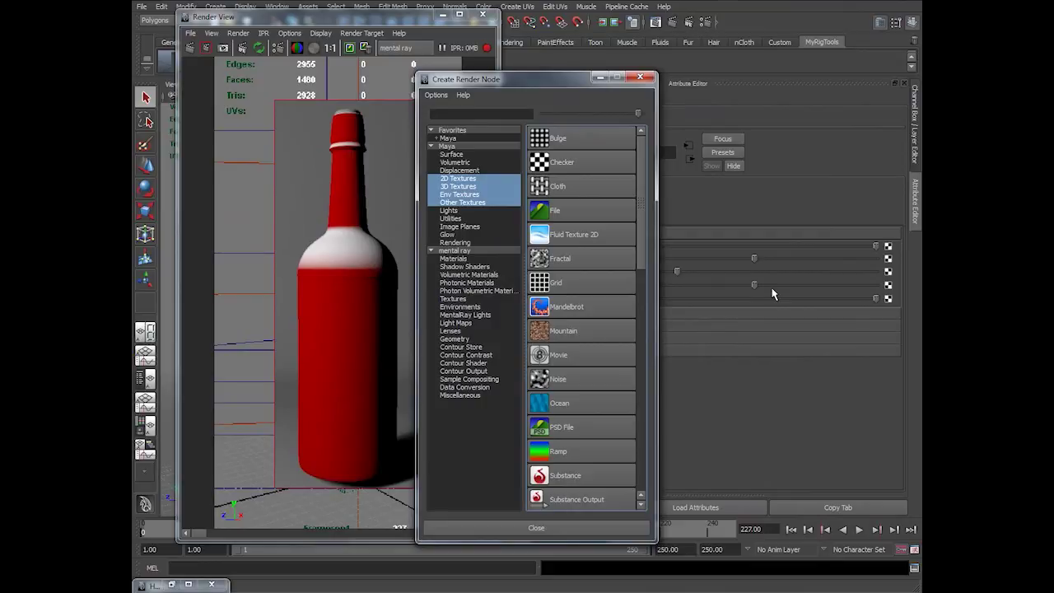
- Create a Solid Fractal texture for the Snow threshold with Threshold 0 and Amplitude 1
click(461, 187)
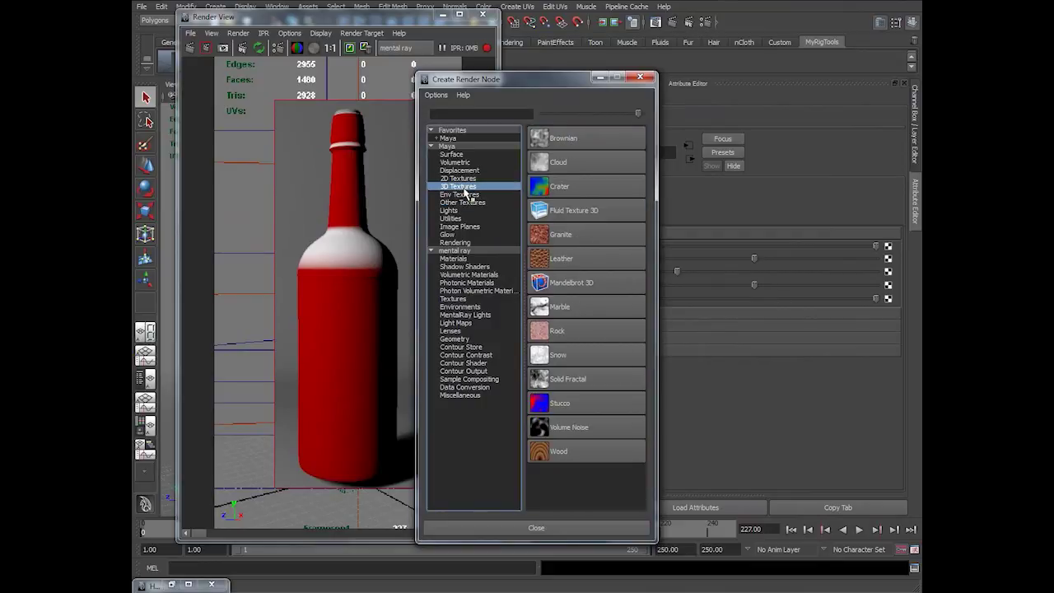
click(578, 380)
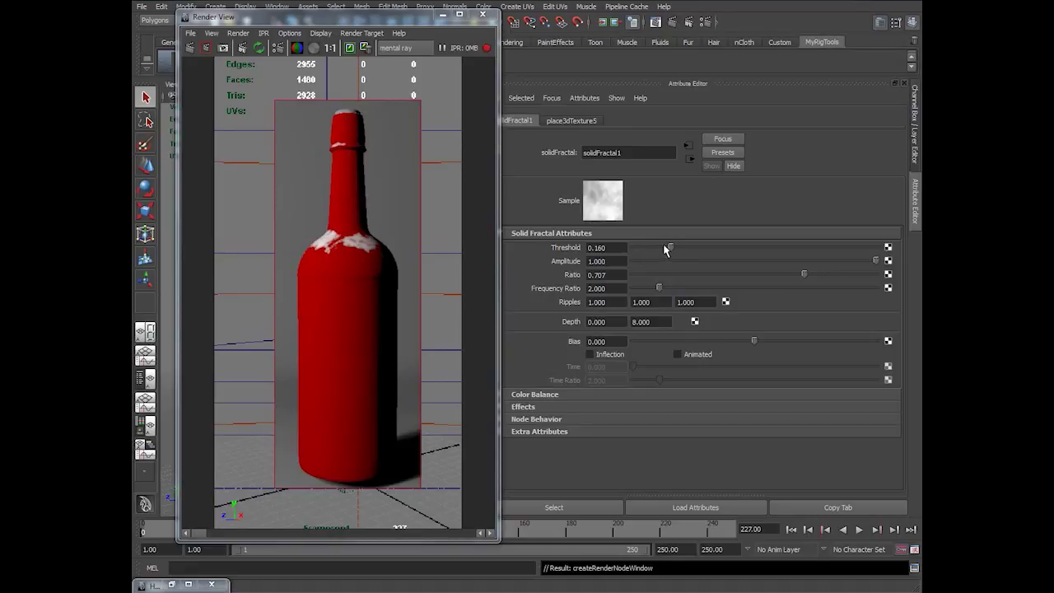
drag(666, 248, 583, 258)
click(644, 262)
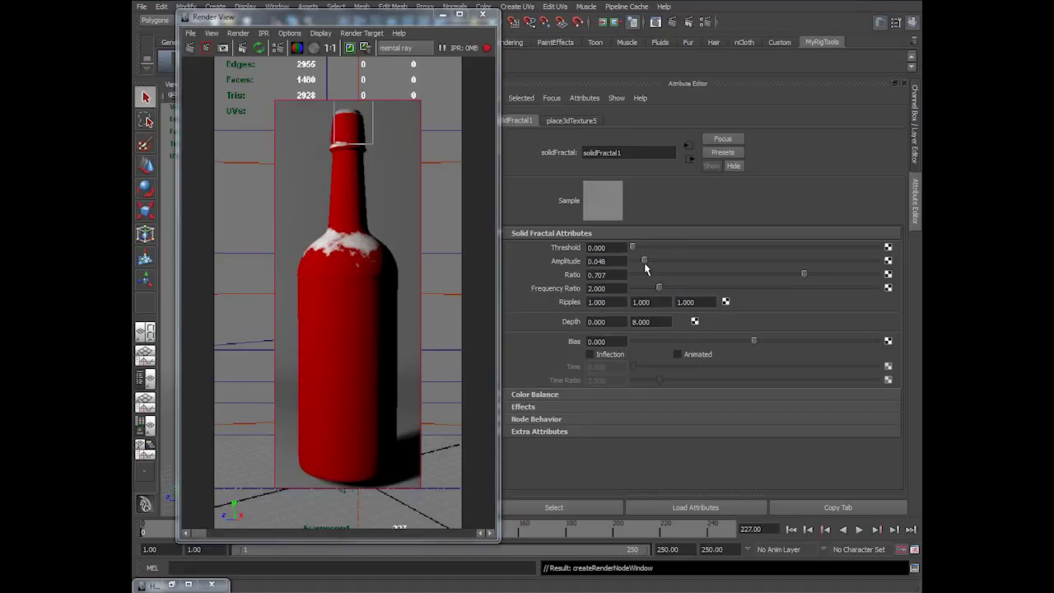
drag(645, 262, 921, 284)
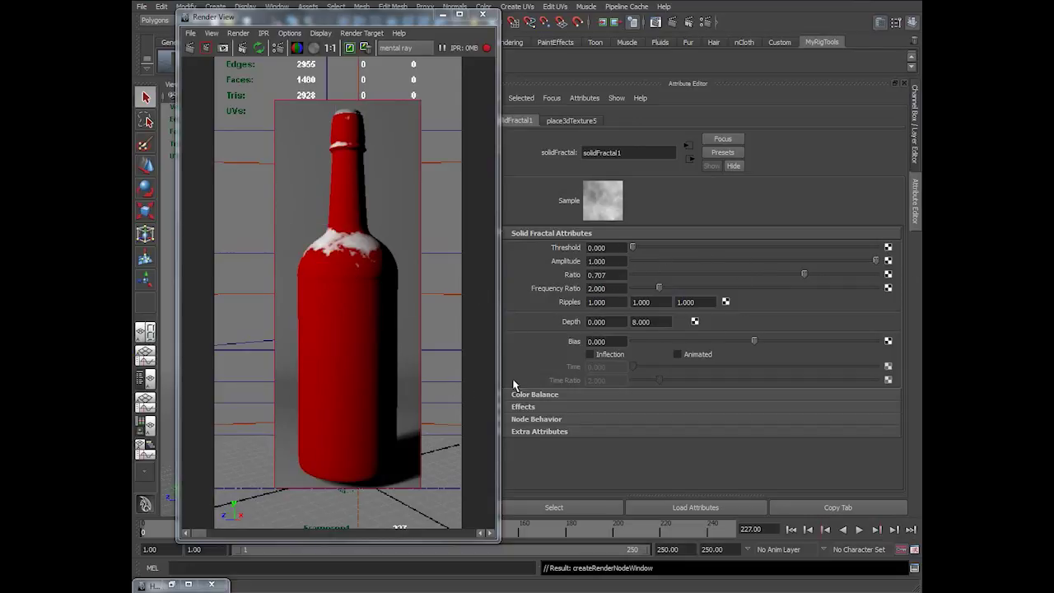
click(550, 394)
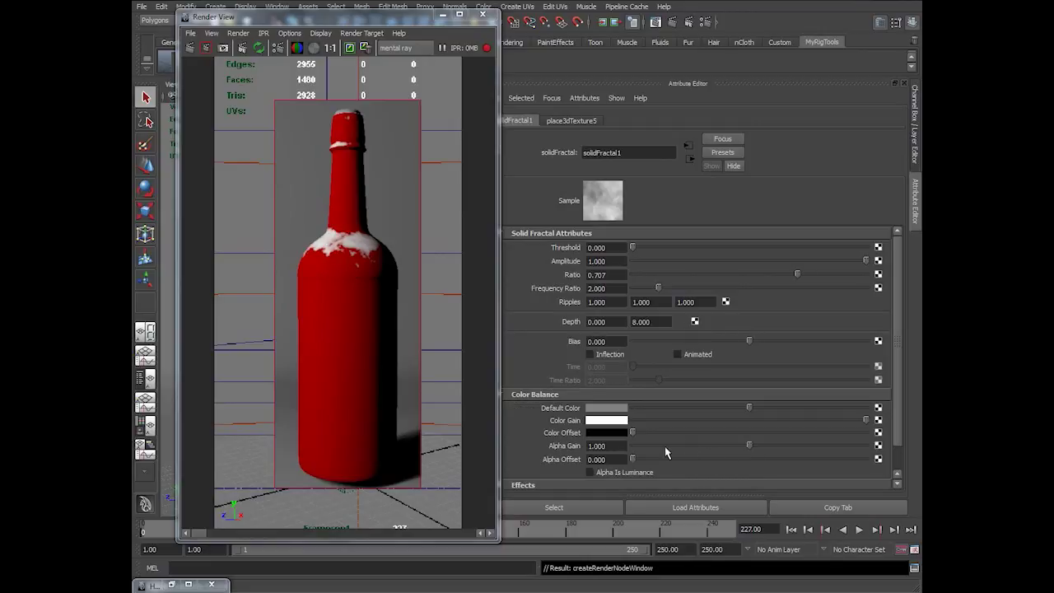
- Check the node connections from snow2 and lambert11 back to solidFractal1
click(691, 158)
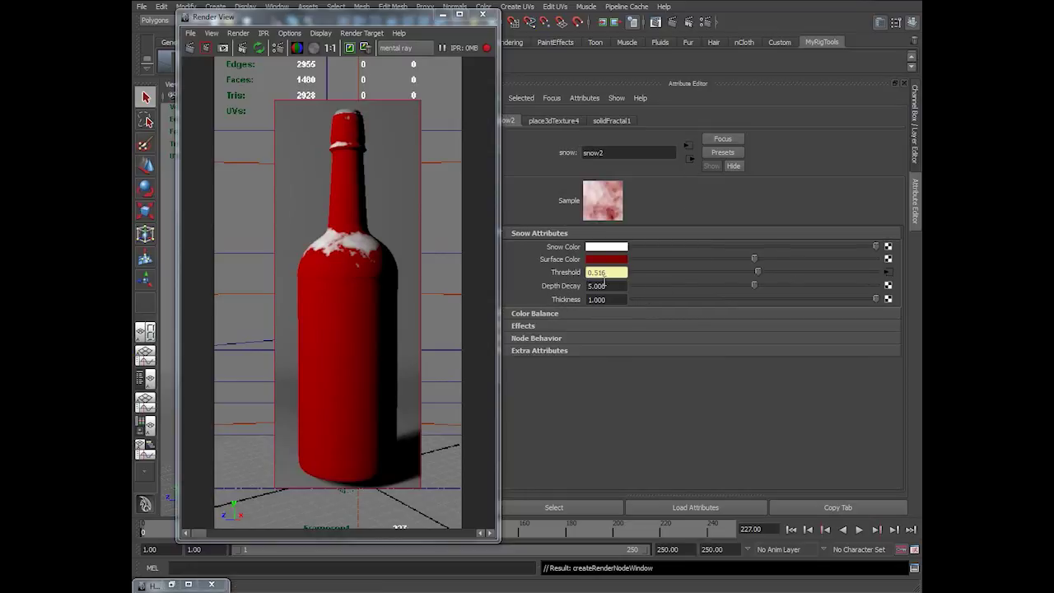
click(691, 158)
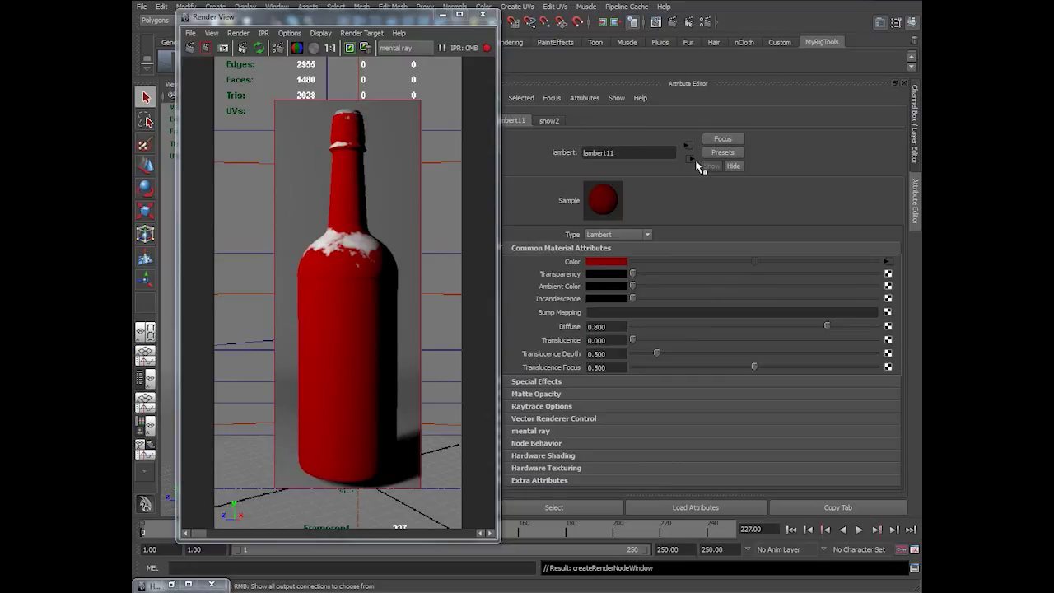
click(886, 262)
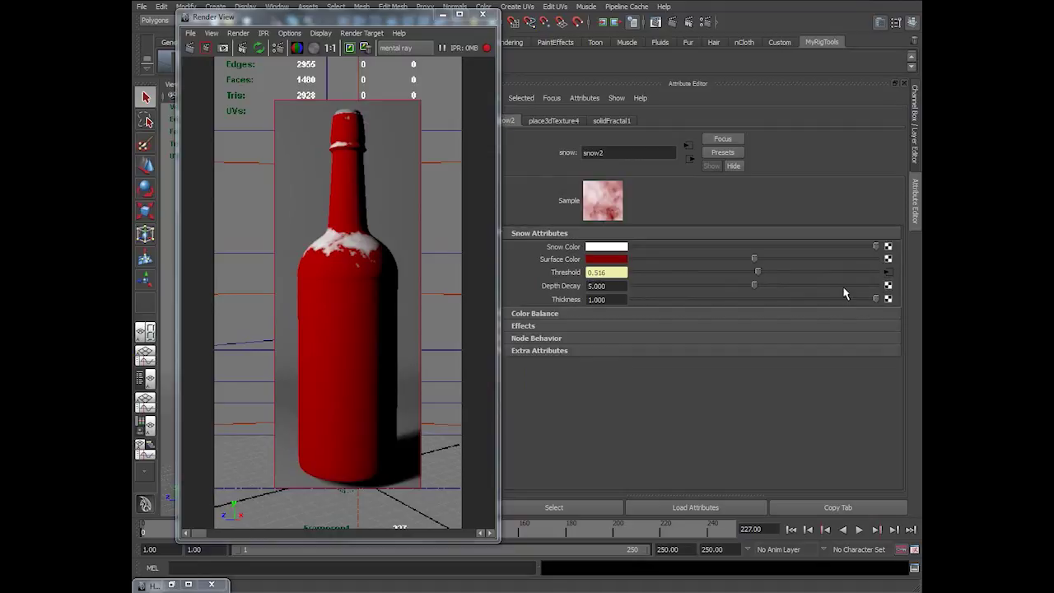
click(886, 272)
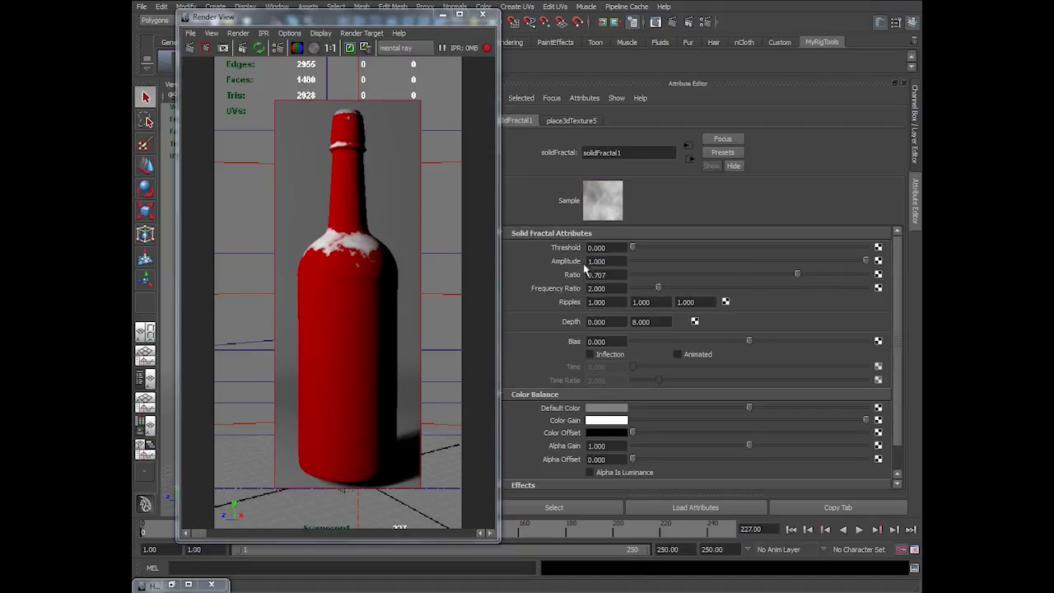
- Try solidFractal1 Alpha Offset values 0.2 and 1, then reset it to 0
click(614, 447)
key(Tab)
text(0.2)
key(Return)
key(ctrl+a)
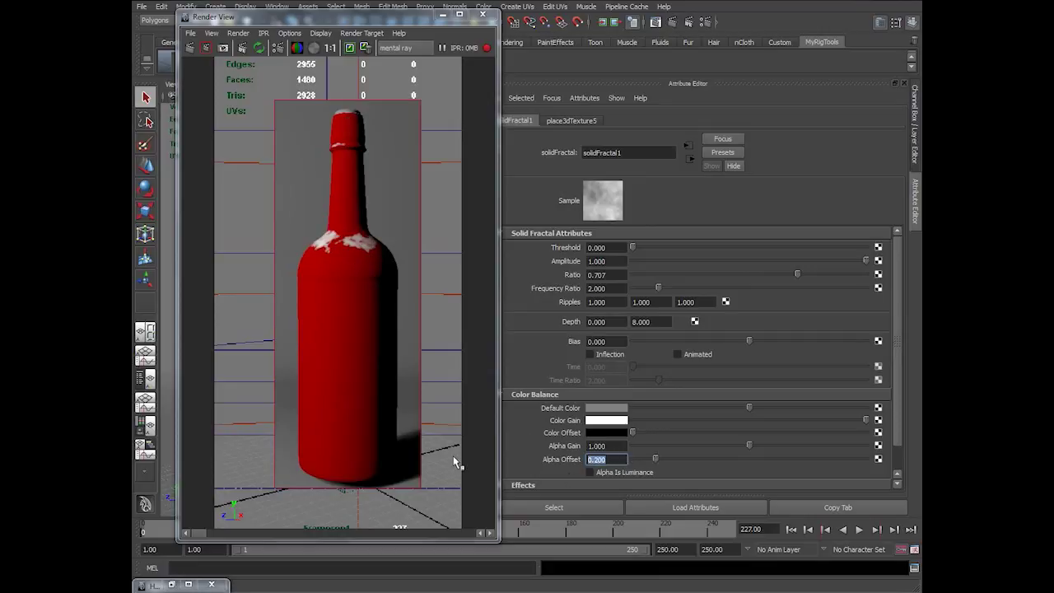
text(1)
key(Return)
key(ctrl+a)
text(0)
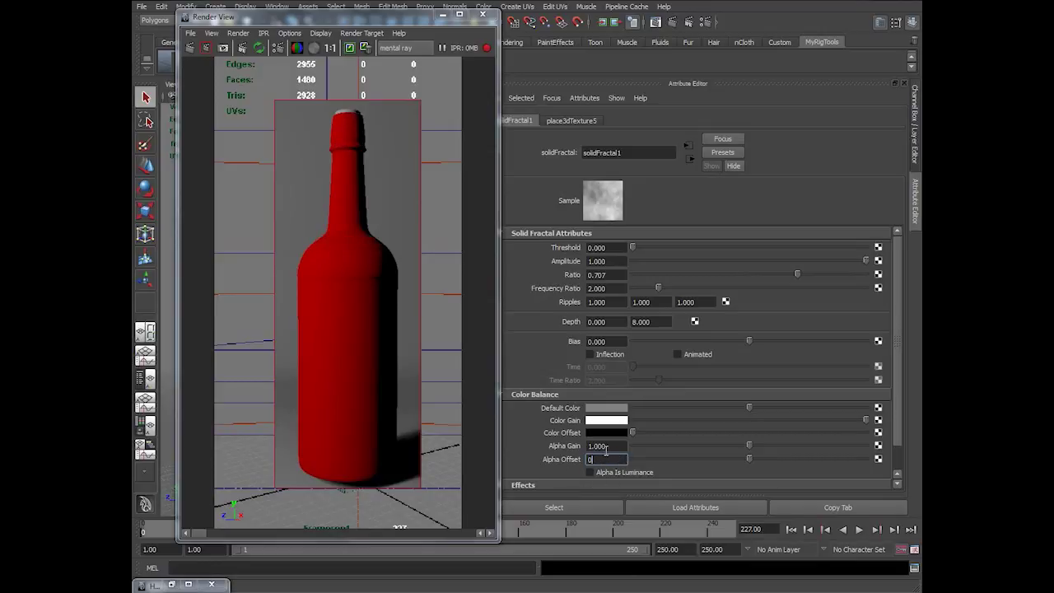
click(612, 446)
- Set the fractal's Alpha Gain to 1.5, then adjust it to about 0.354
text(1)
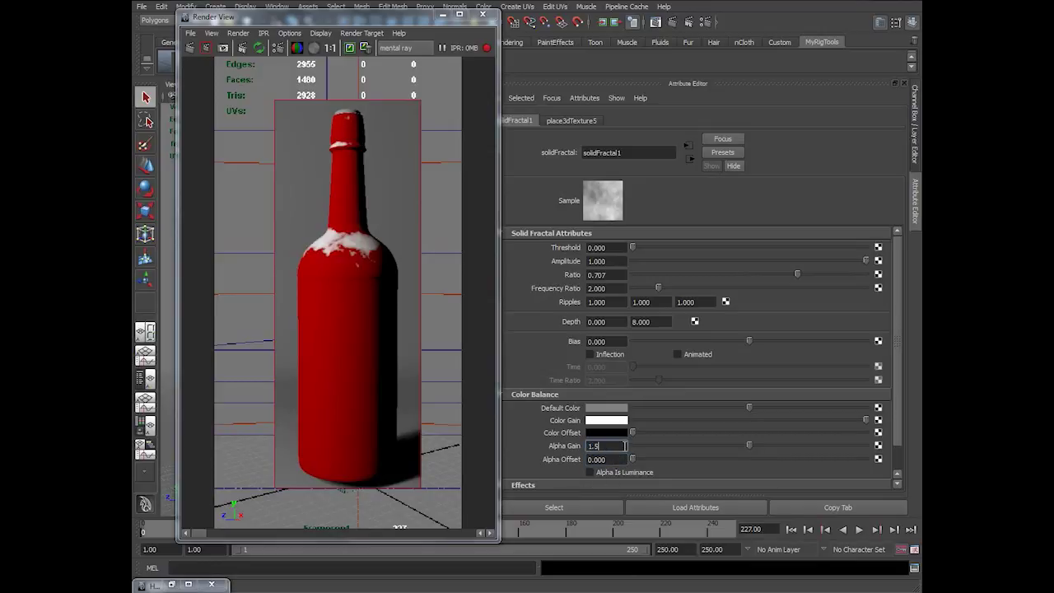
text(.5)
key(Return)
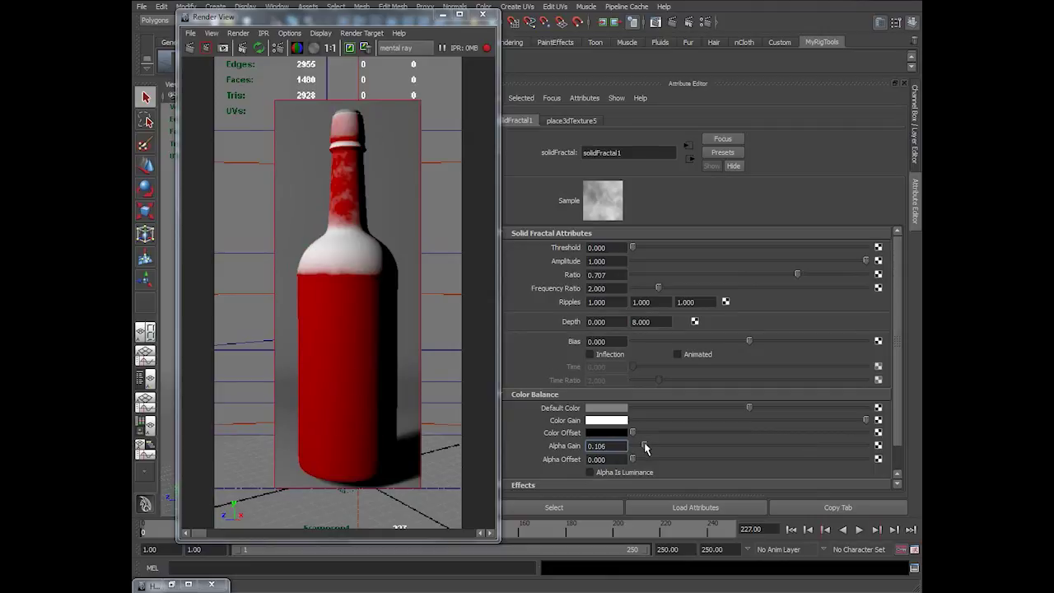
drag(645, 445, 677, 447)
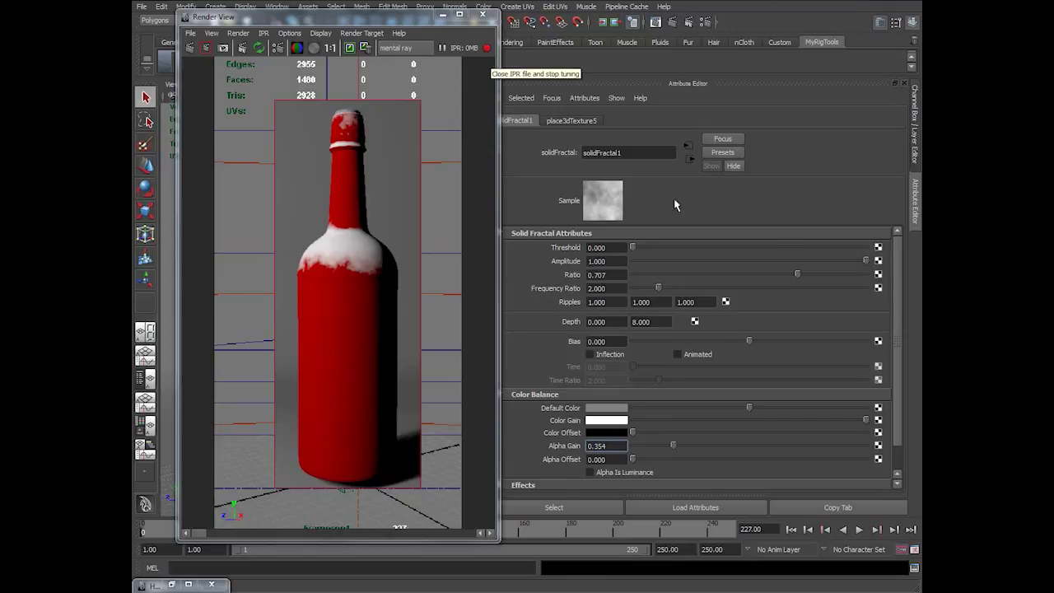
- Make snow2's Snow surface colour black, then stop IPR and close the Render View
click(689, 158)
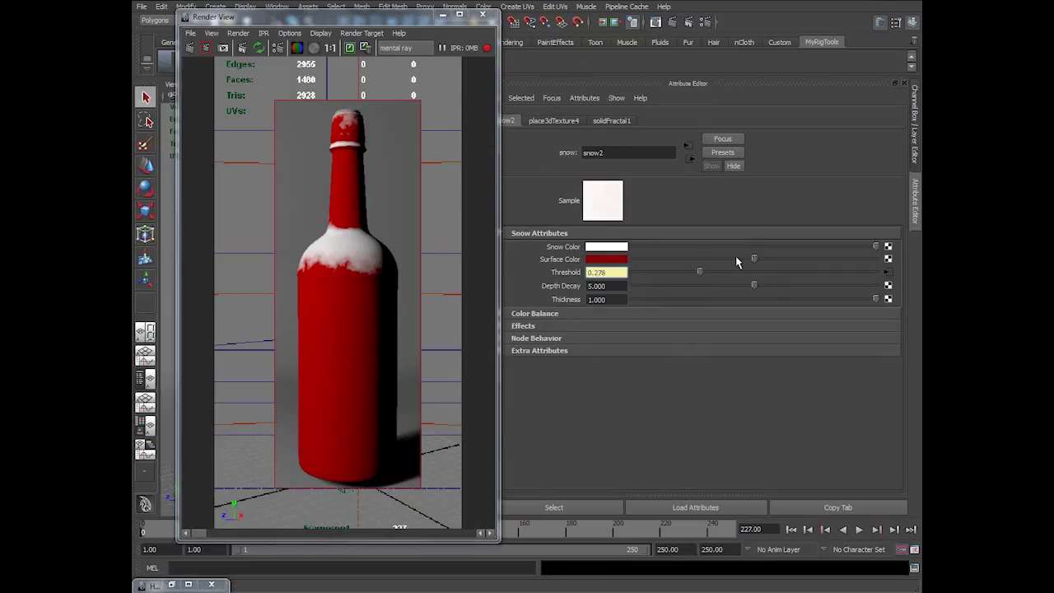
drag(702, 262, 560, 268)
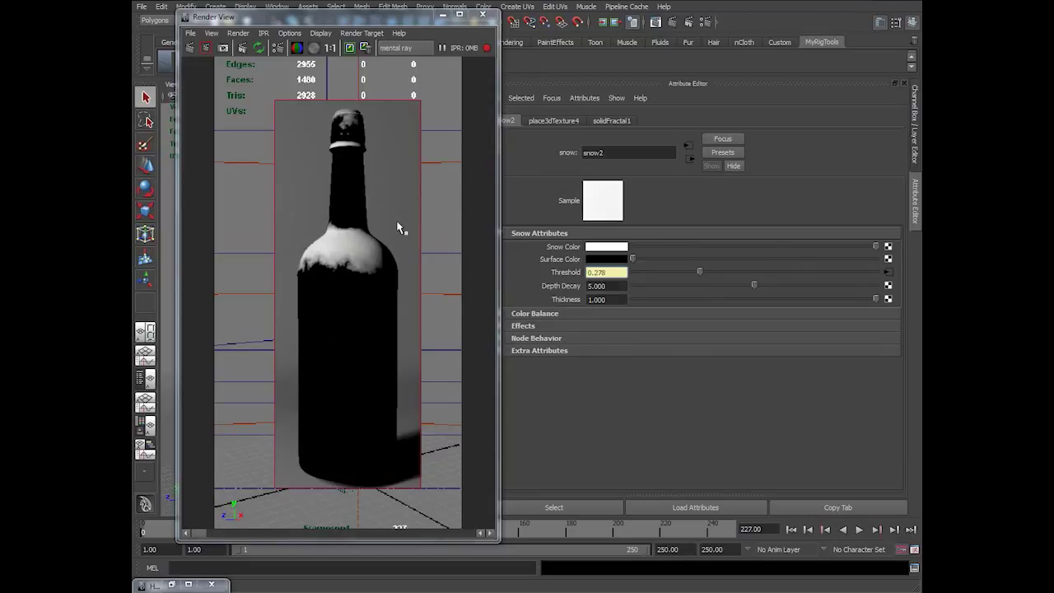
click(487, 49)
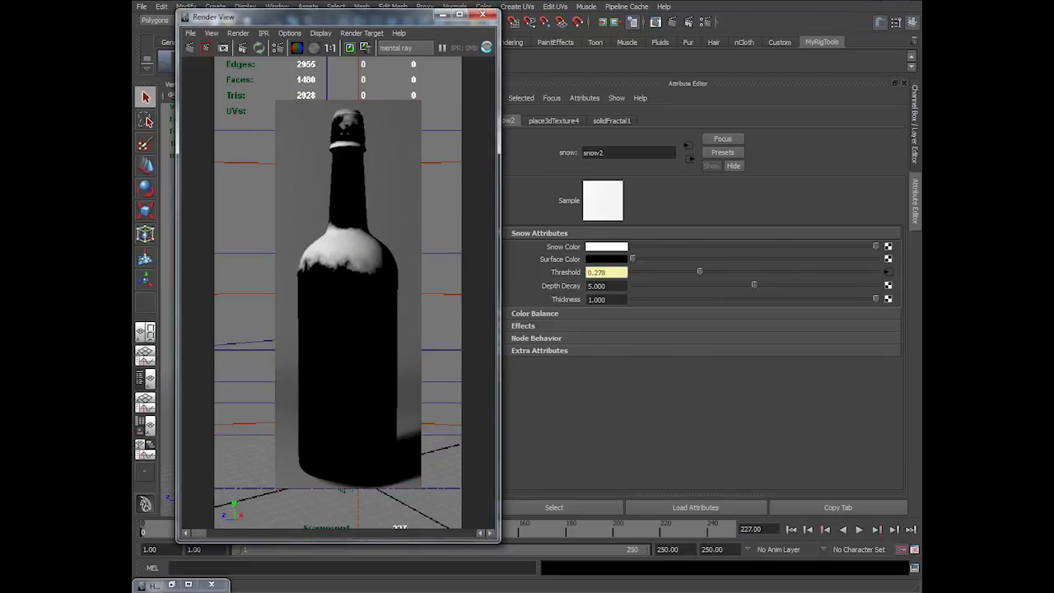
click(483, 14)
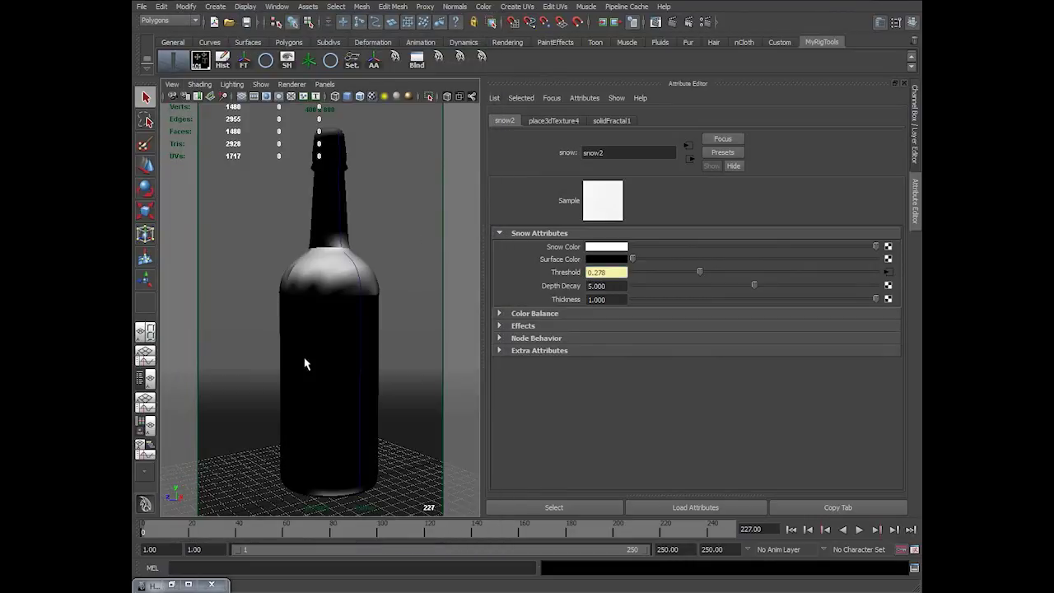
- Select the bottle and graph its snow2, solidFractal1 and lambert11 network in Hypershade
click(305, 363)
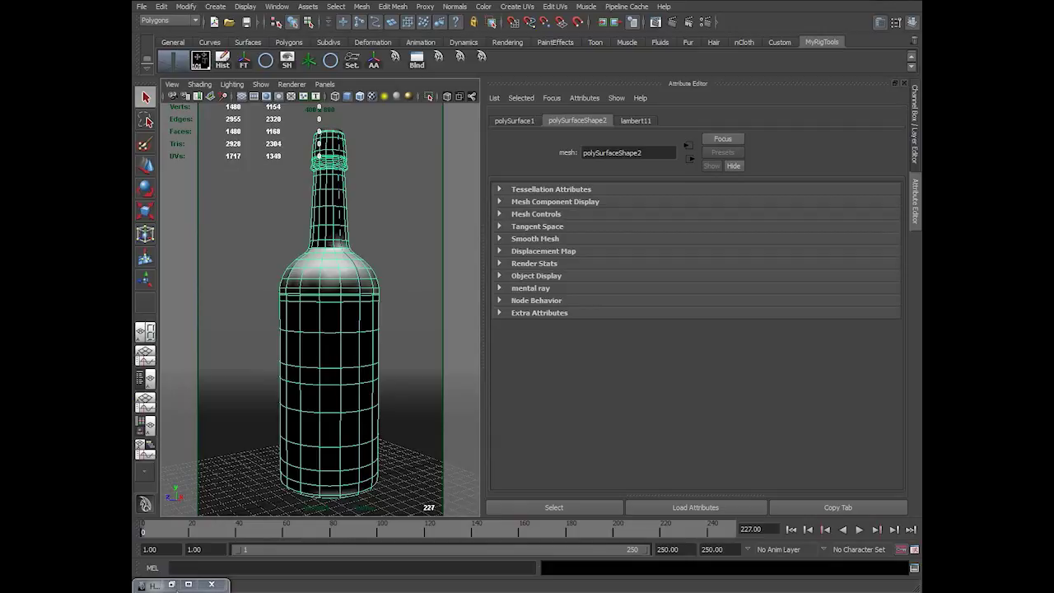
click(189, 585)
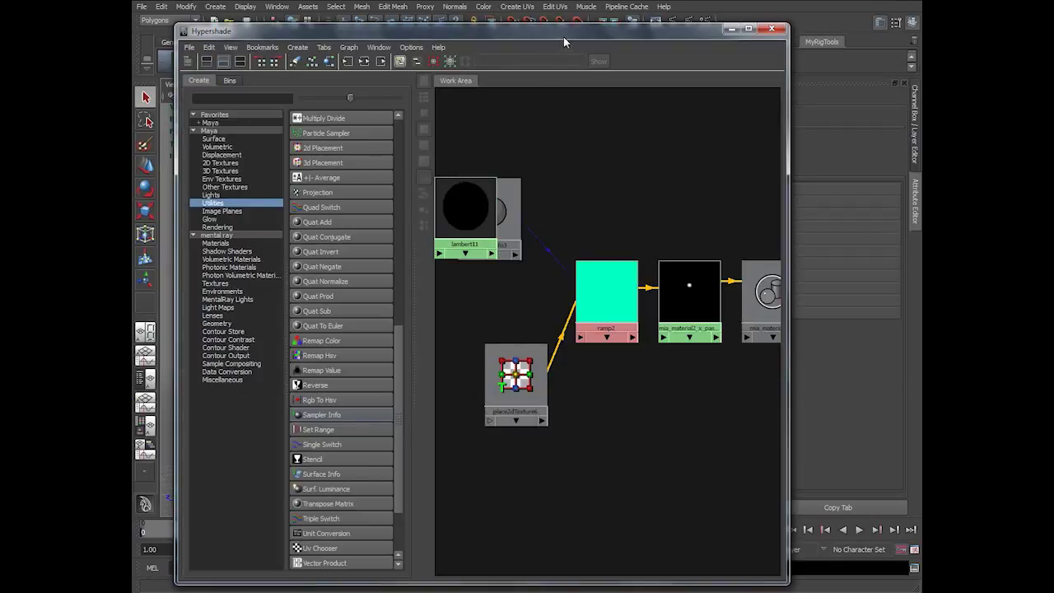
drag(563, 32, 686, 115)
click(452, 144)
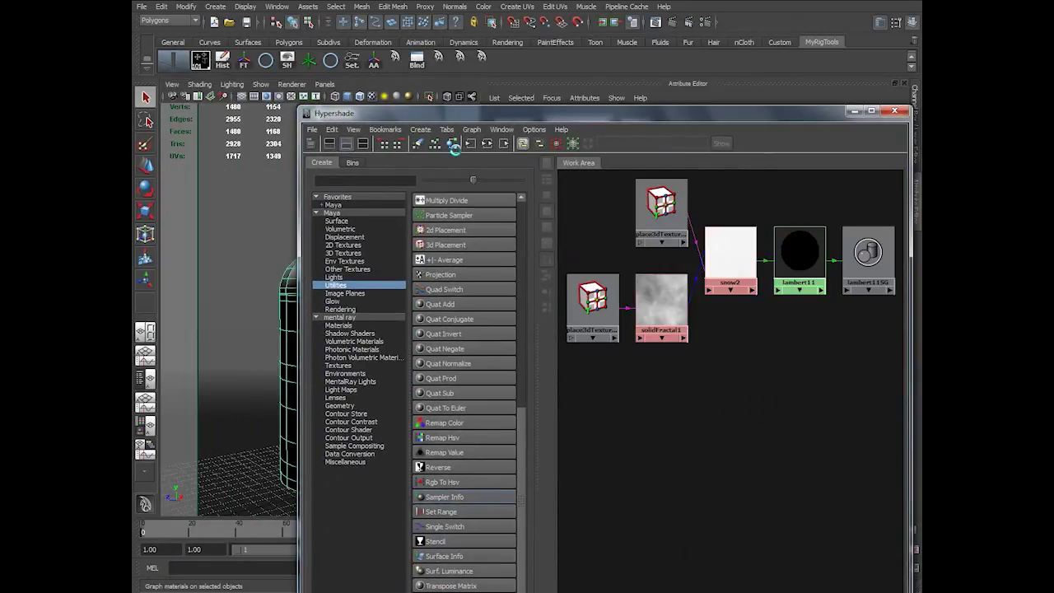
click(281, 298)
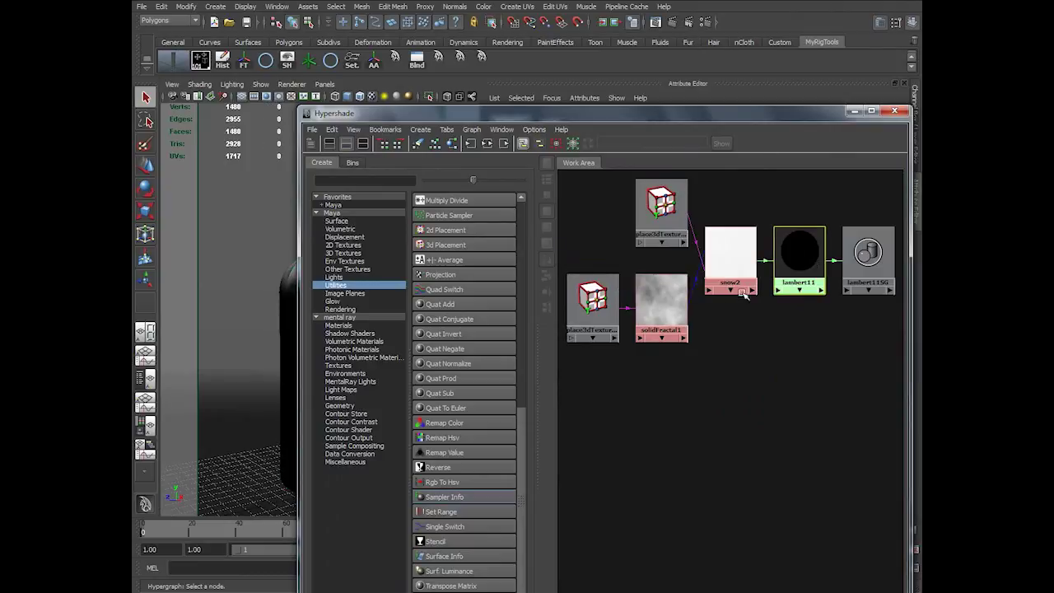
click(289, 292)
click(333, 130)
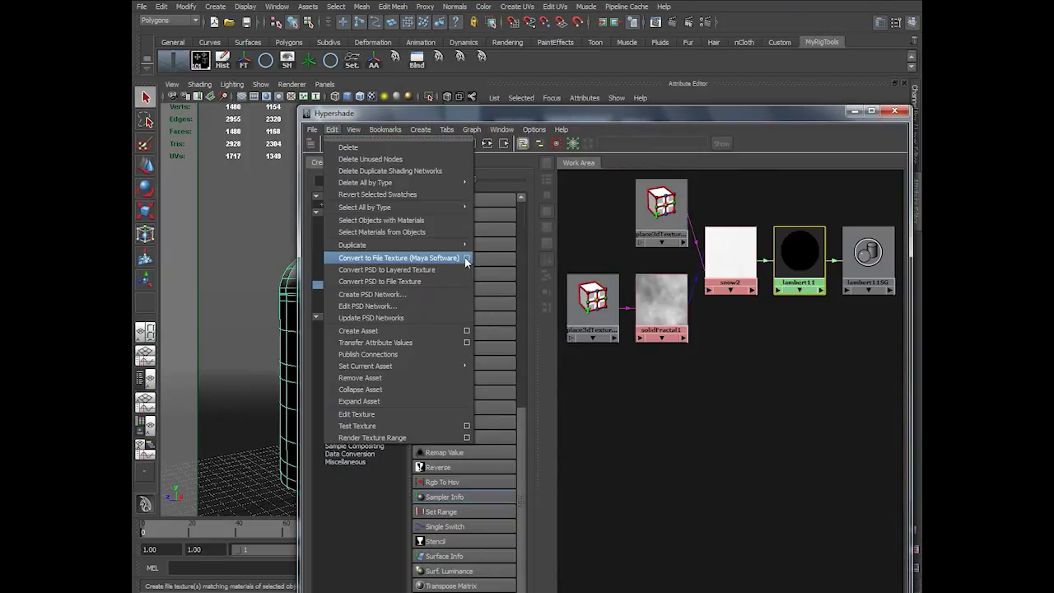
- Bake snow2 to a file texture with reset options, 4096 X/Y resolution and JPEG format
click(466, 259)
click(450, 156)
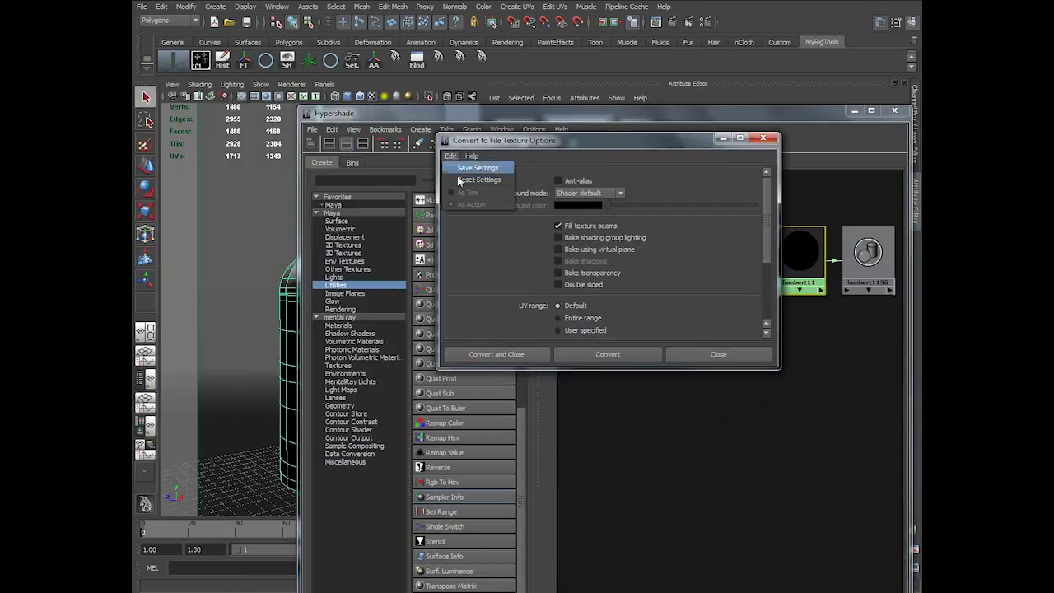
click(458, 179)
scroll(758, 284, down, 3)
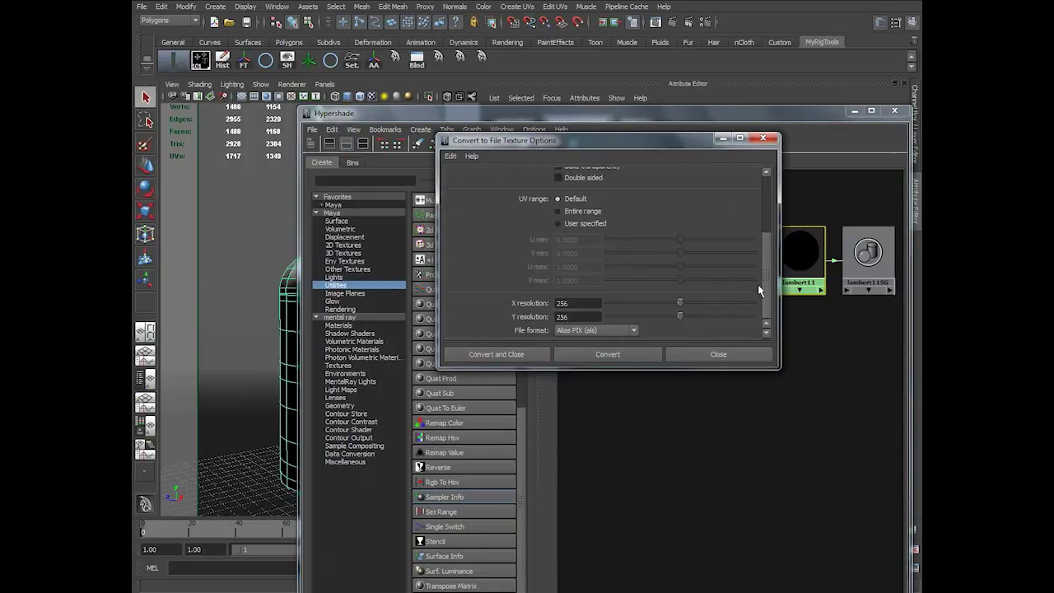
double_click(576, 305)
double_click(581, 318)
click(586, 330)
click(572, 381)
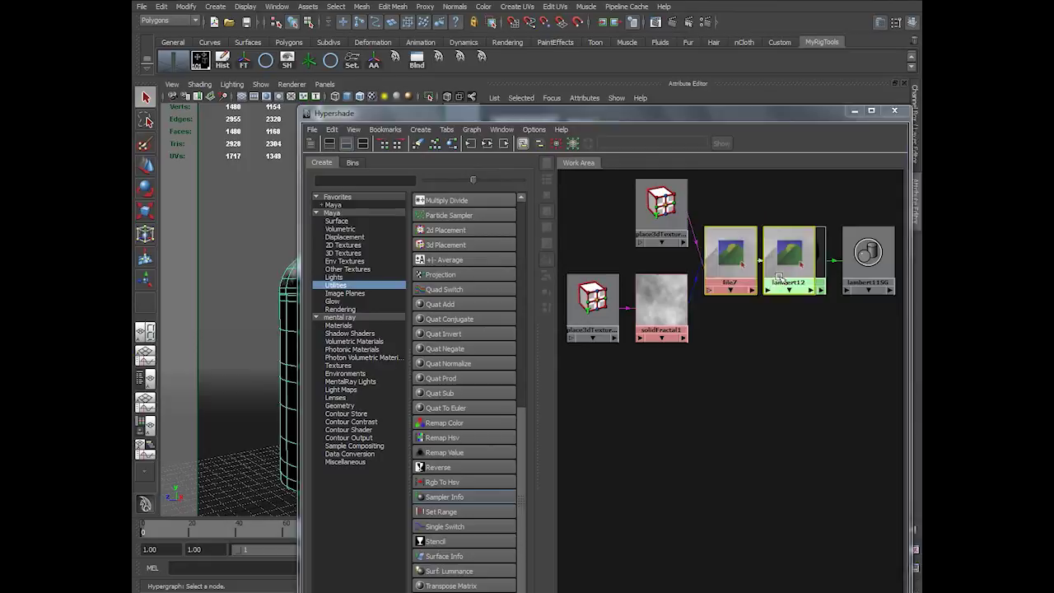
- Preview the baked snow2-polySurface1.jpg in Photo Viewer, then open it in Photoshop CS6
drag(803, 118, 505, 357)
click(698, 314)
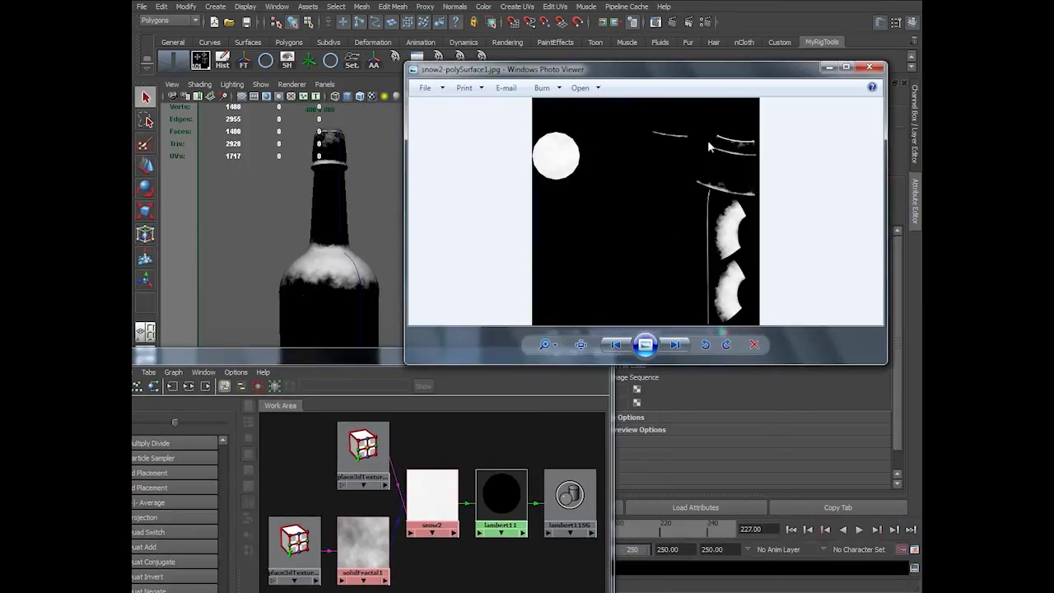
double_click(763, 74)
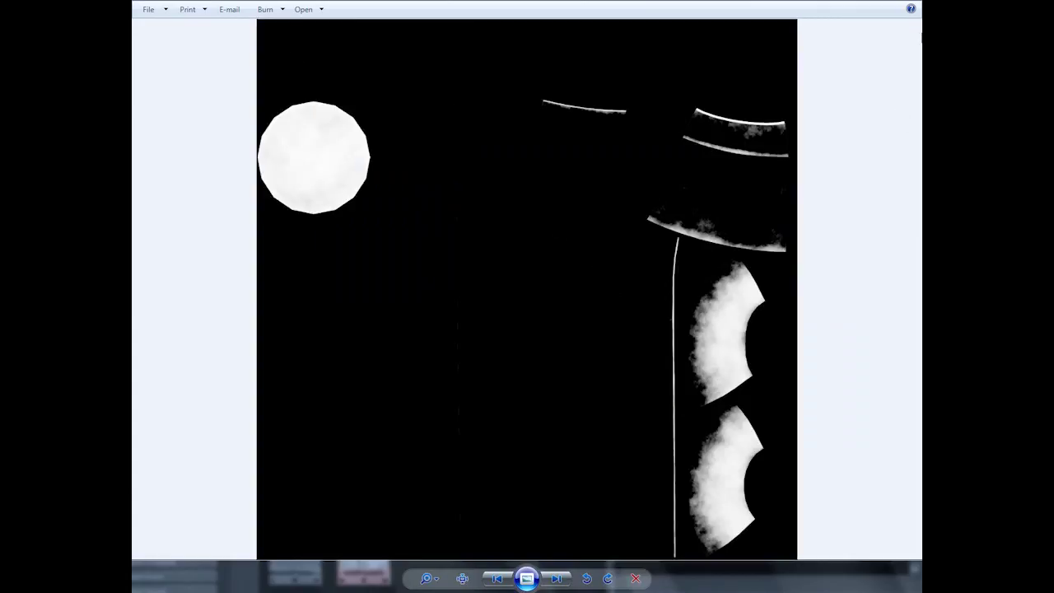
click(919, 3)
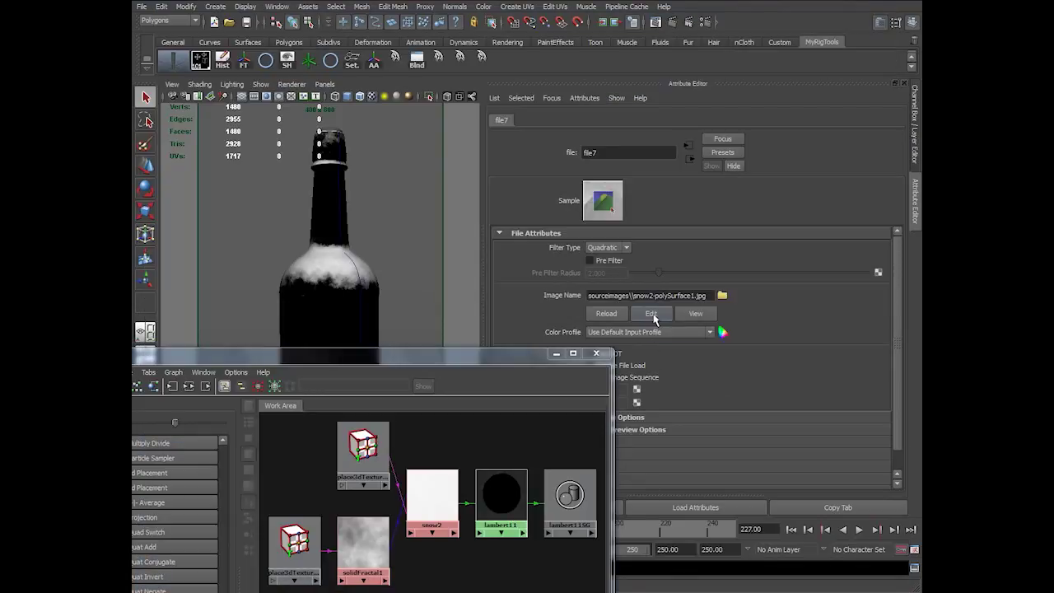
click(680, 316)
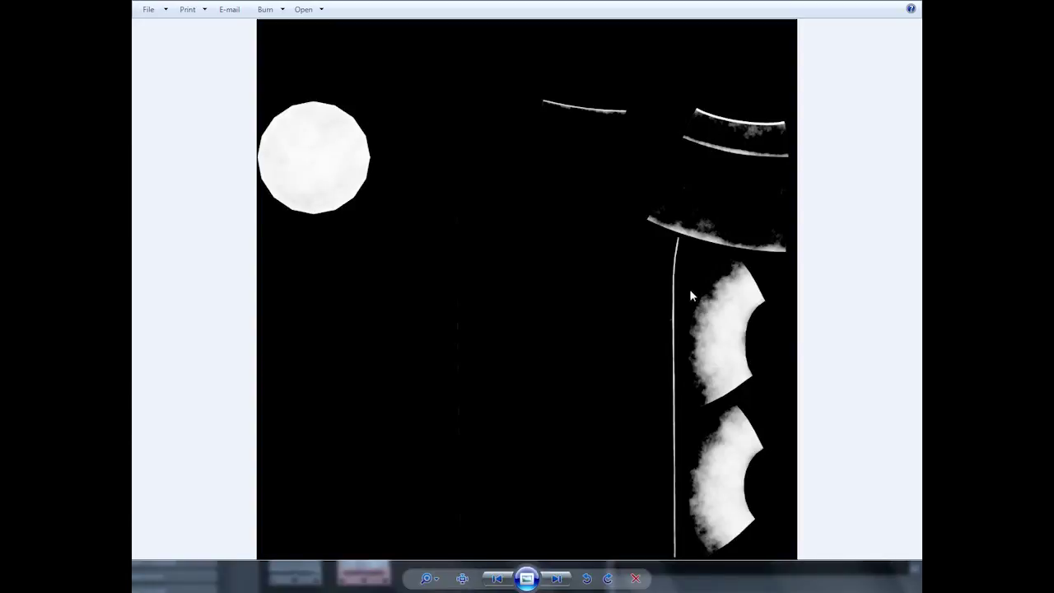
right_click(690, 288)
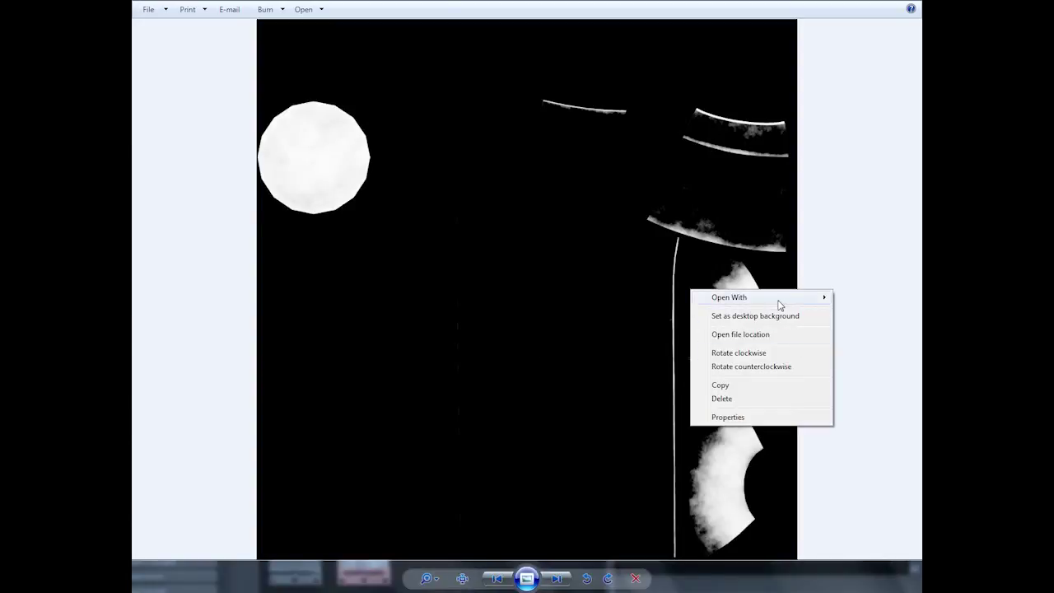
mouse_move(780, 300)
click(640, 311)
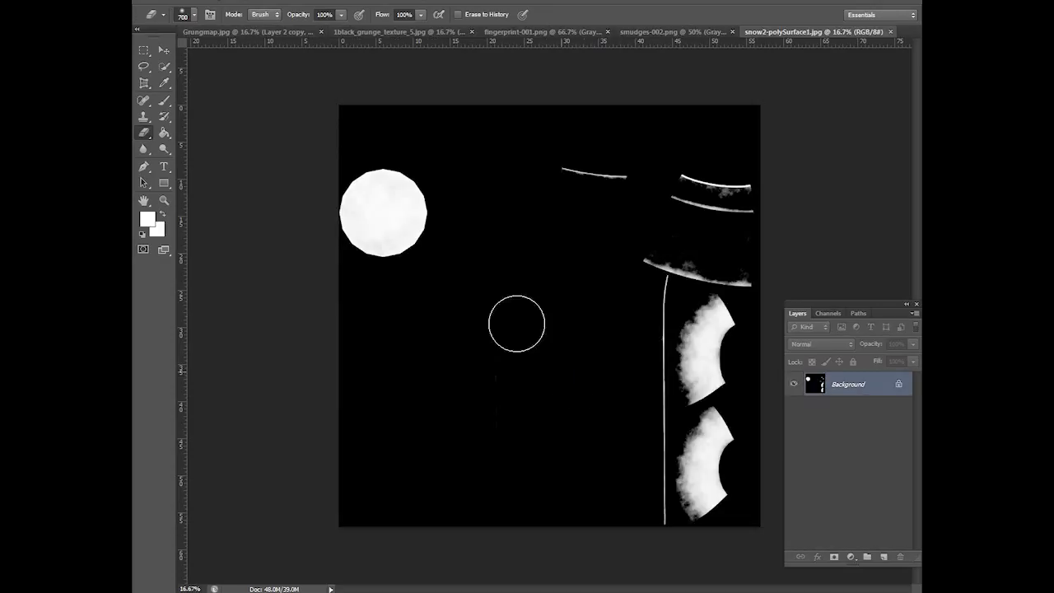
- Copy the snow map into Grungmap.jpg as Layer 3 and close the snow2 document
drag(803, 35, 576, 265)
drag(691, 263, 458, 284)
key(v)
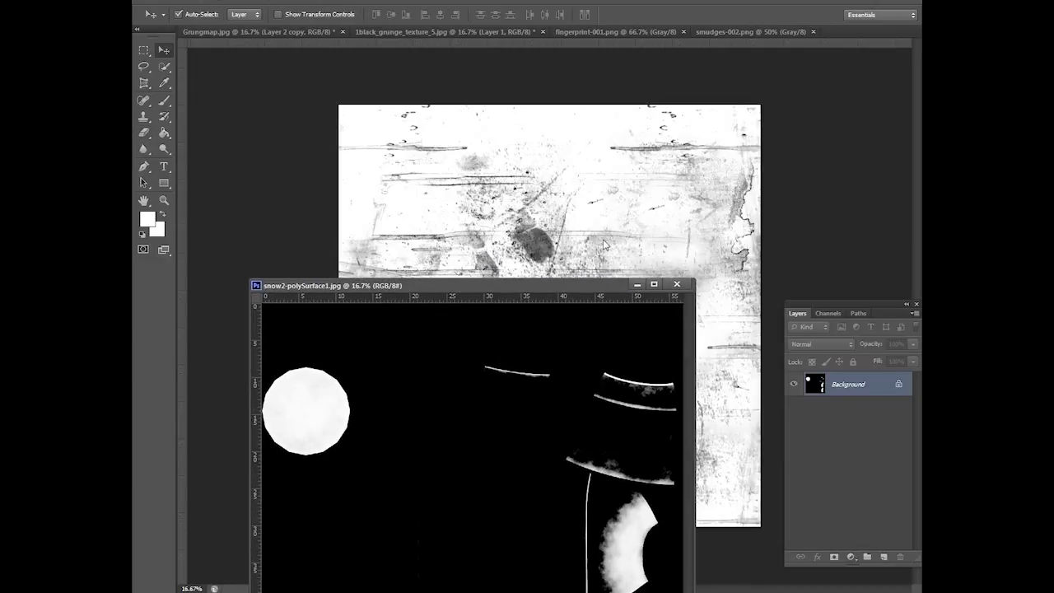
mouse_move(576, 287)
mouse_down()
mouse_move(362, 227)
mouse_move(466, 197)
mouse_move(452, 199)
mouse_up()
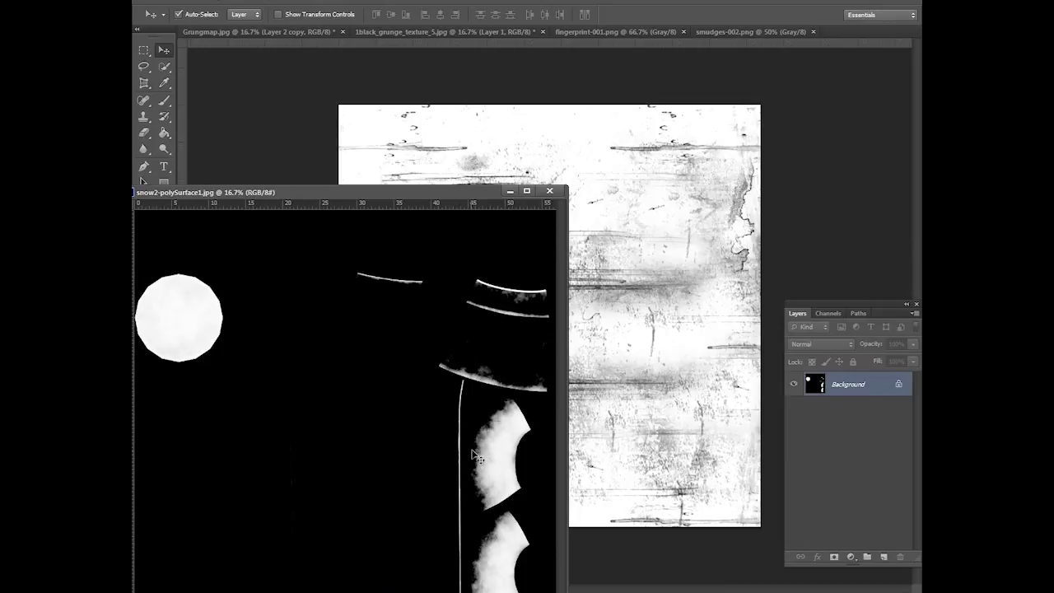
shift+drag(480, 453, 659, 247)
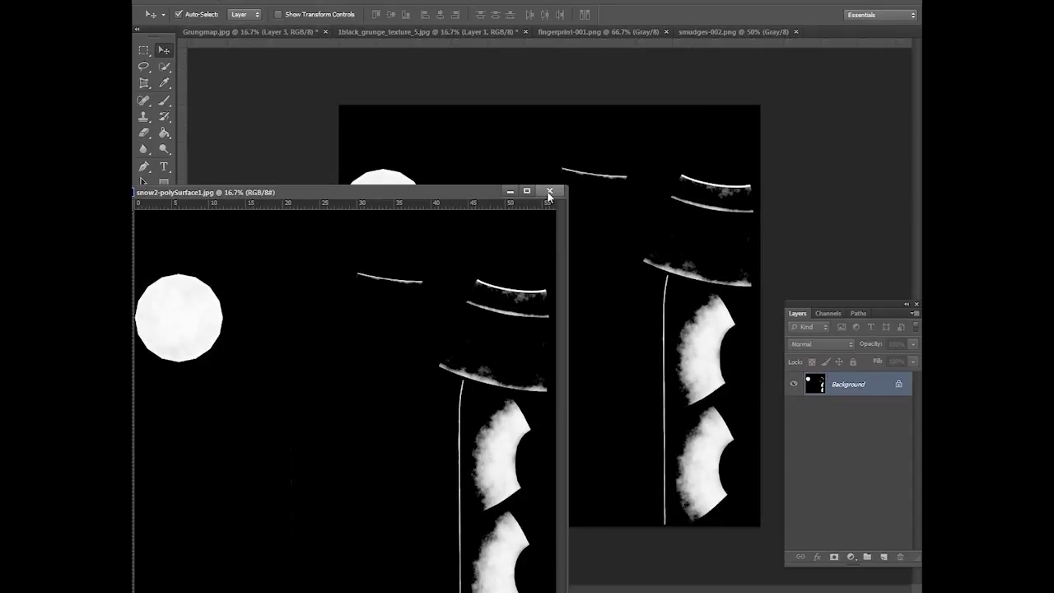
click(549, 190)
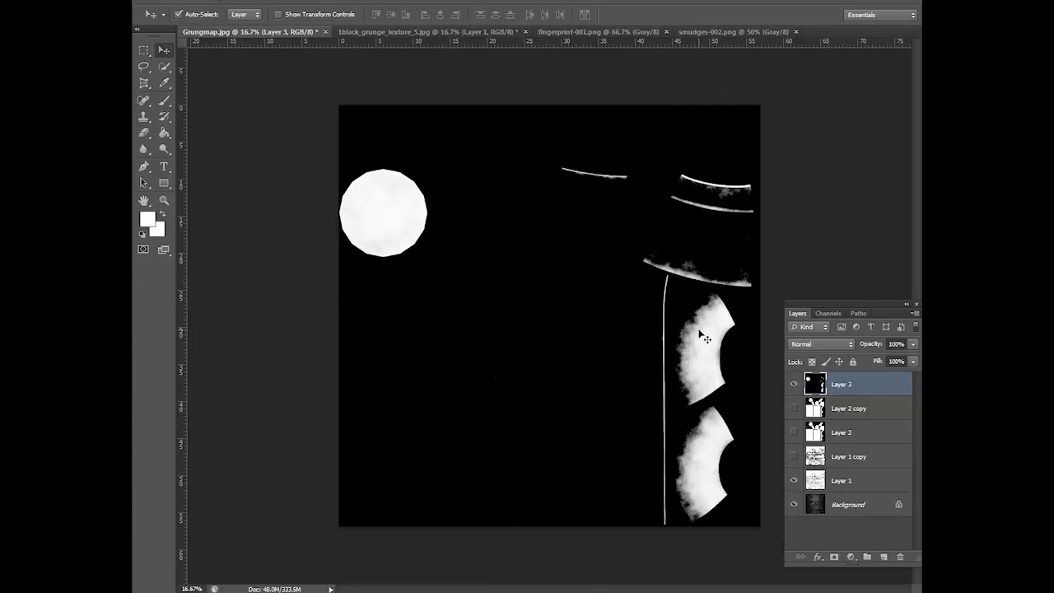
- Invert Layer 3 and set its blend mode to Multiply
key(ctrl+i)
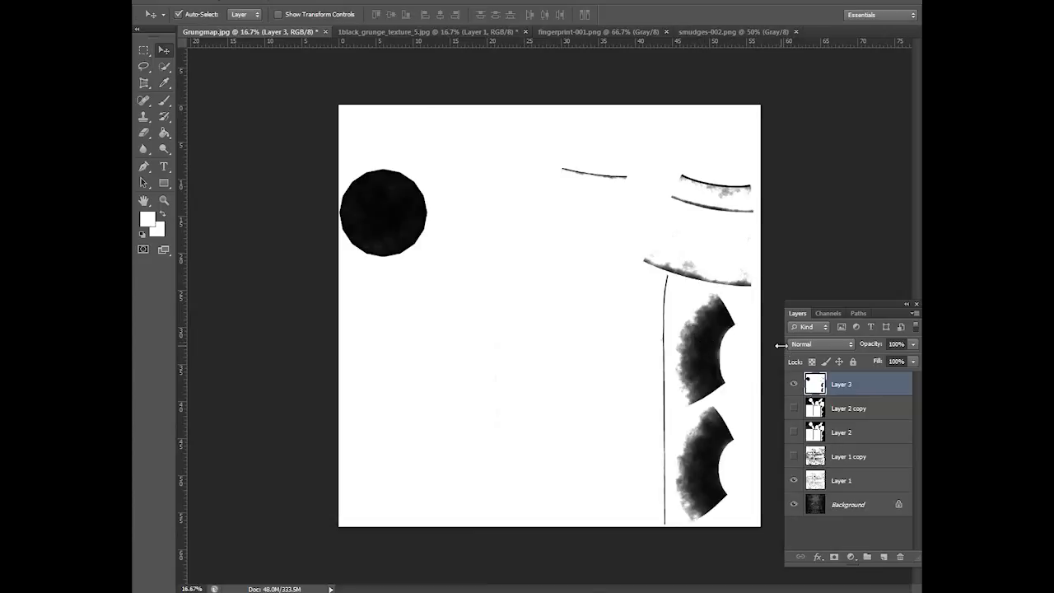
click(820, 344)
click(811, 65)
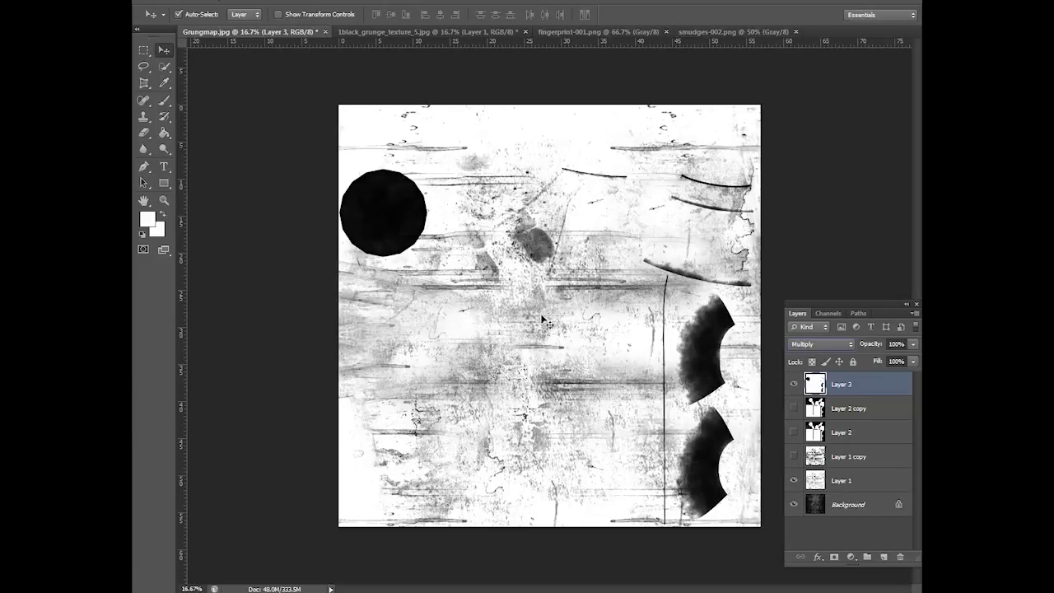
- Save a JPEG copy of the grunge map as Grungmap1.jpg in the rumShading folder
click(165, 3)
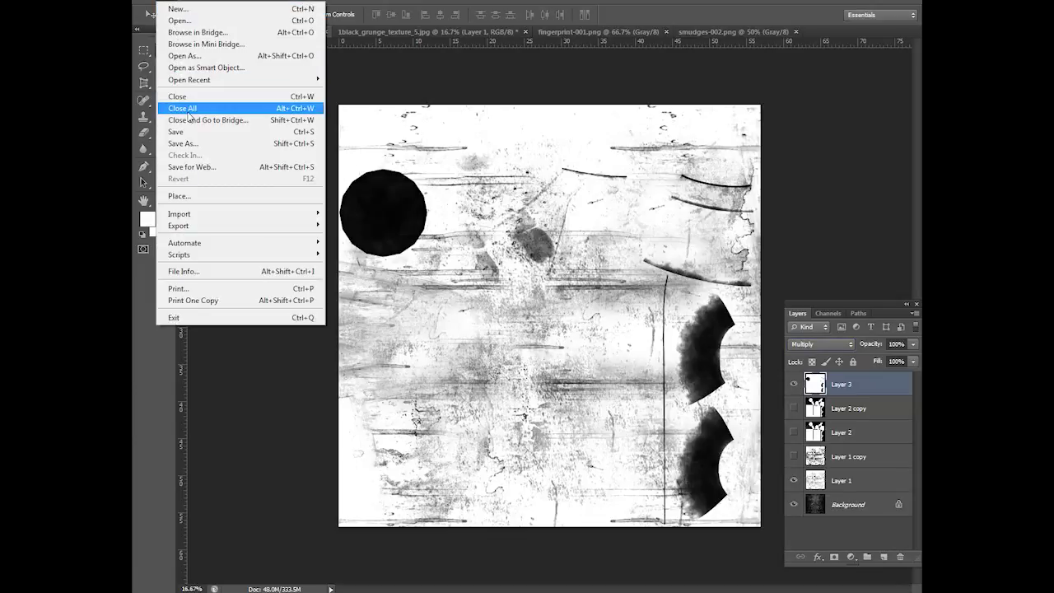
click(184, 145)
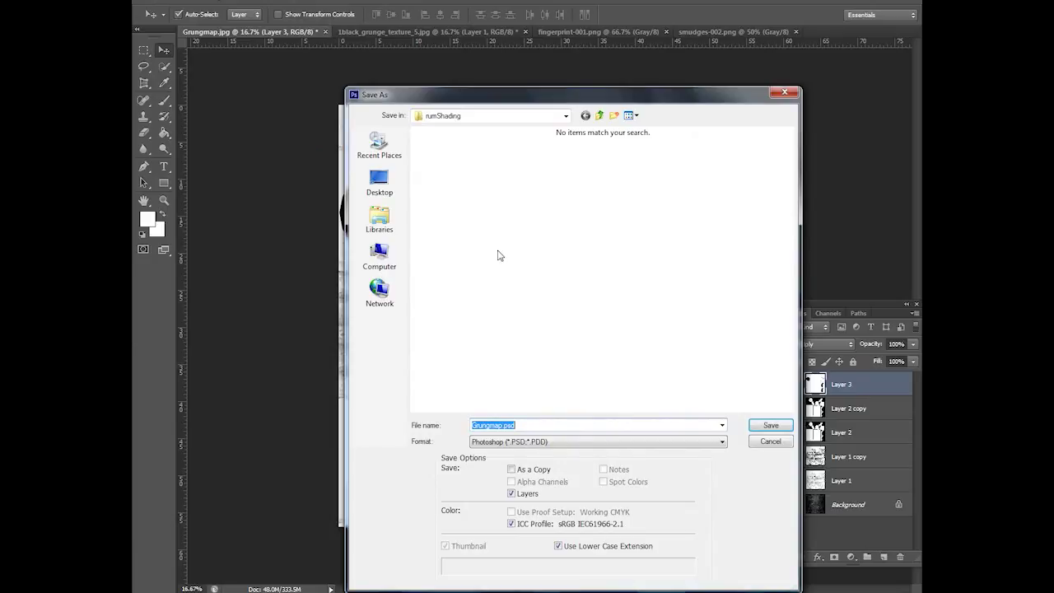
key(Tab)
key(j)
click(444, 161)
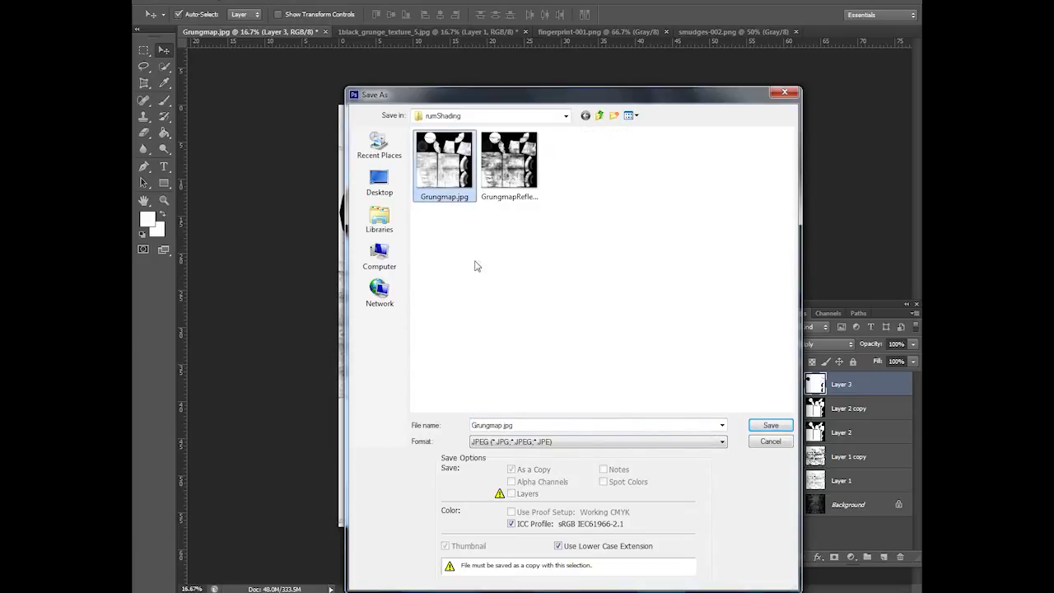
click(501, 427)
click(502, 426)
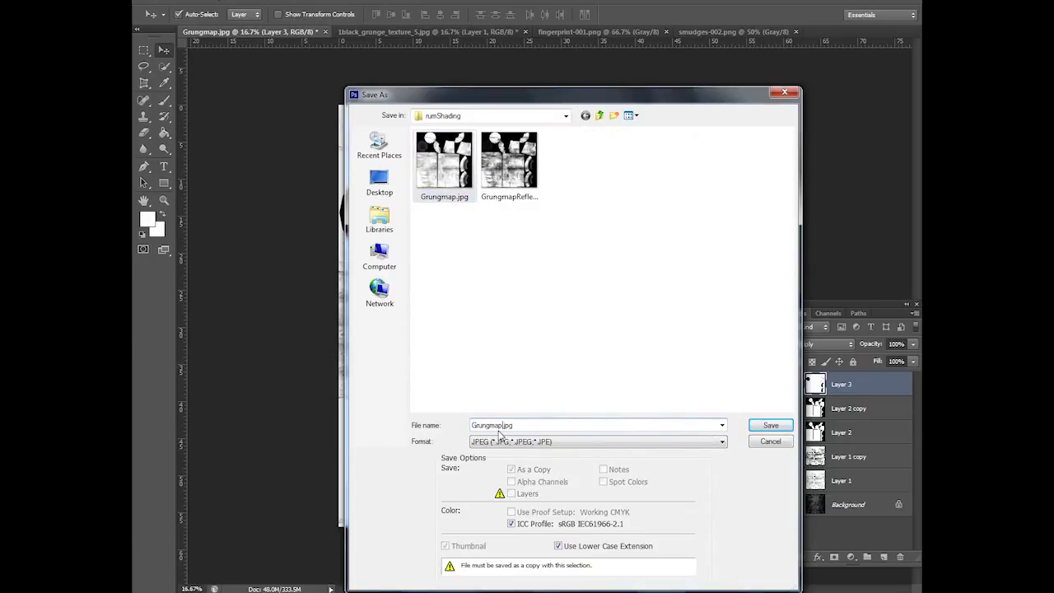
click(491, 445)
text(1)
click(771, 427)
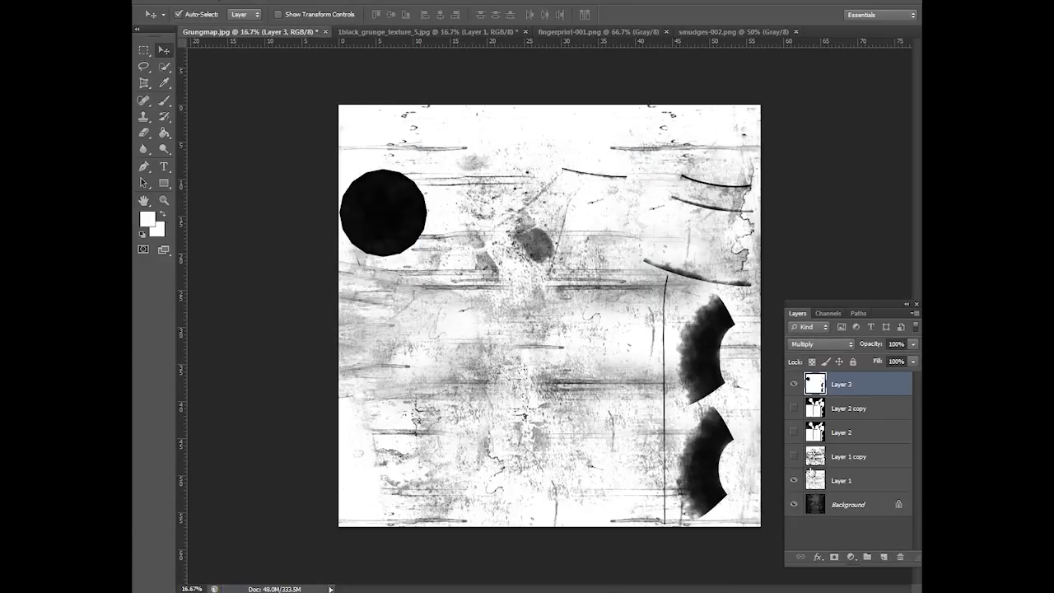
- Duplicate Layer 1 and darken the copy with Levels (midtone 0.41, white 238)
click(812, 483)
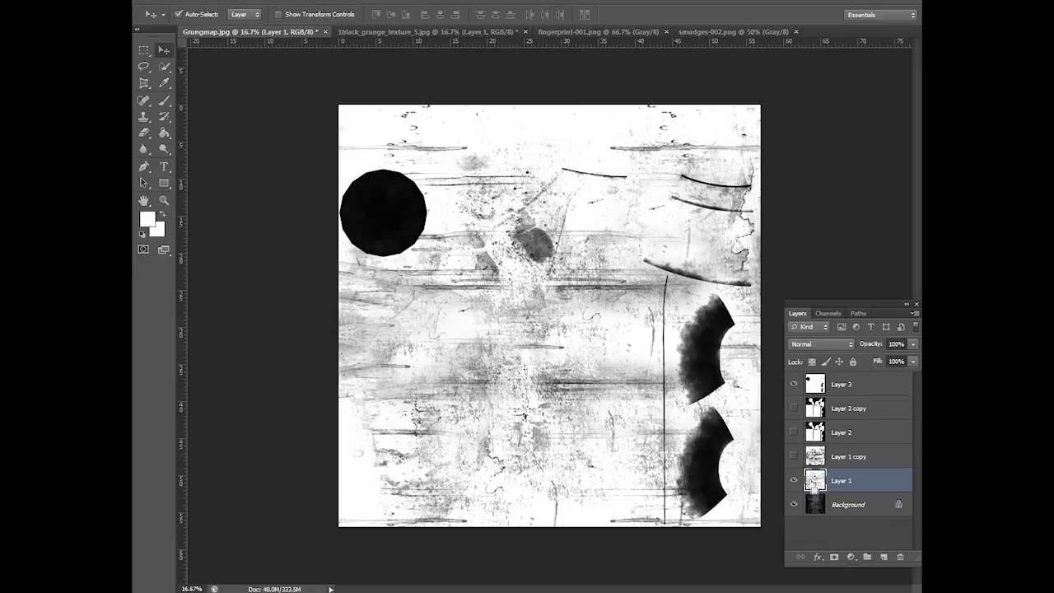
key(ctrl+j)
key(ctrl+l)
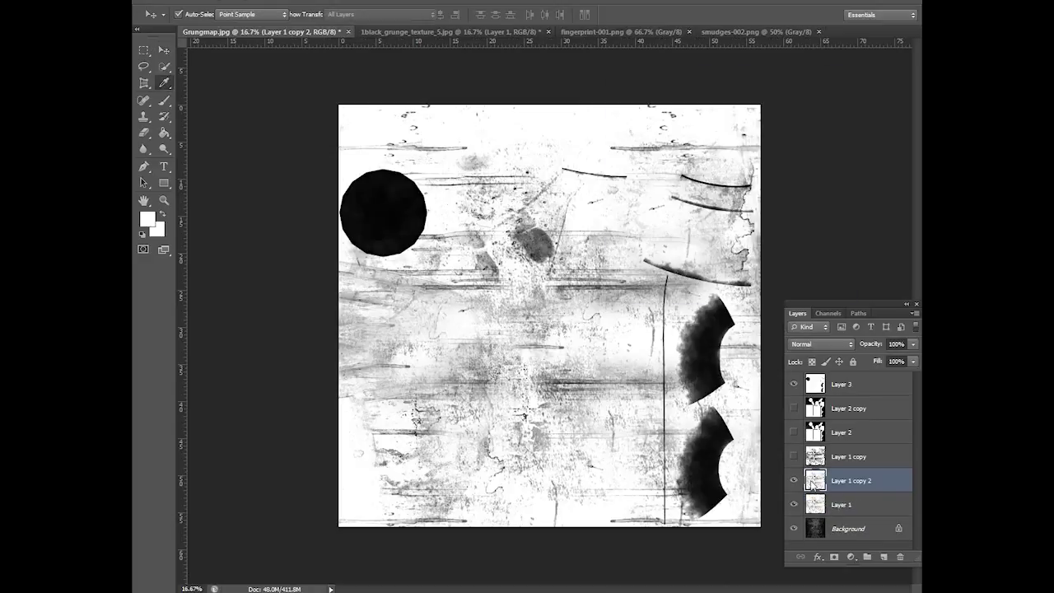
drag(706, 221, 738, 221)
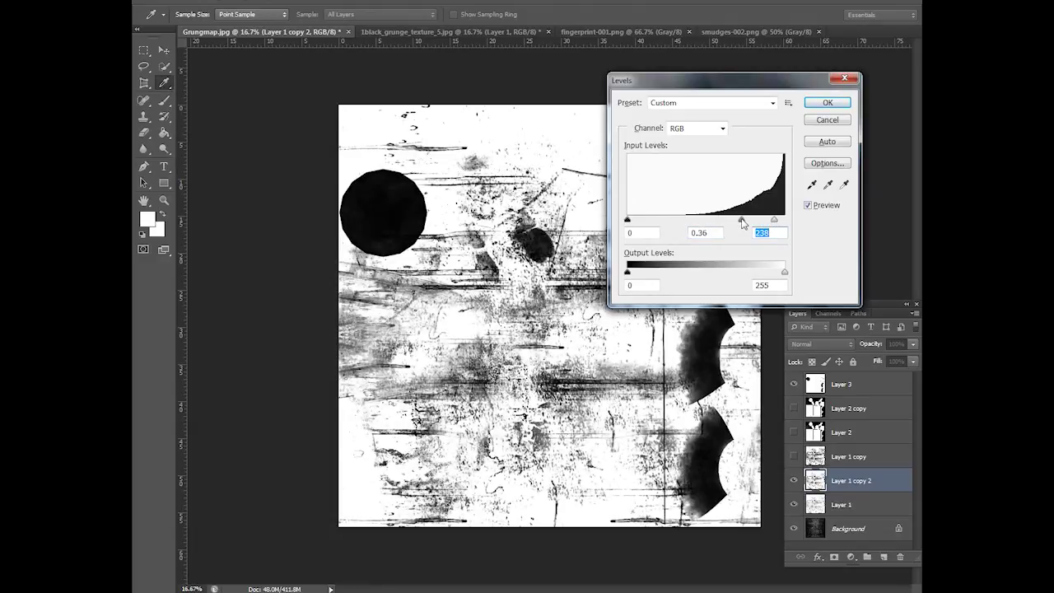
click(827, 103)
- Hide Layer 1 copy 2 and show Layer 1 copy instead
key(v)
click(793, 481)
click(794, 457)
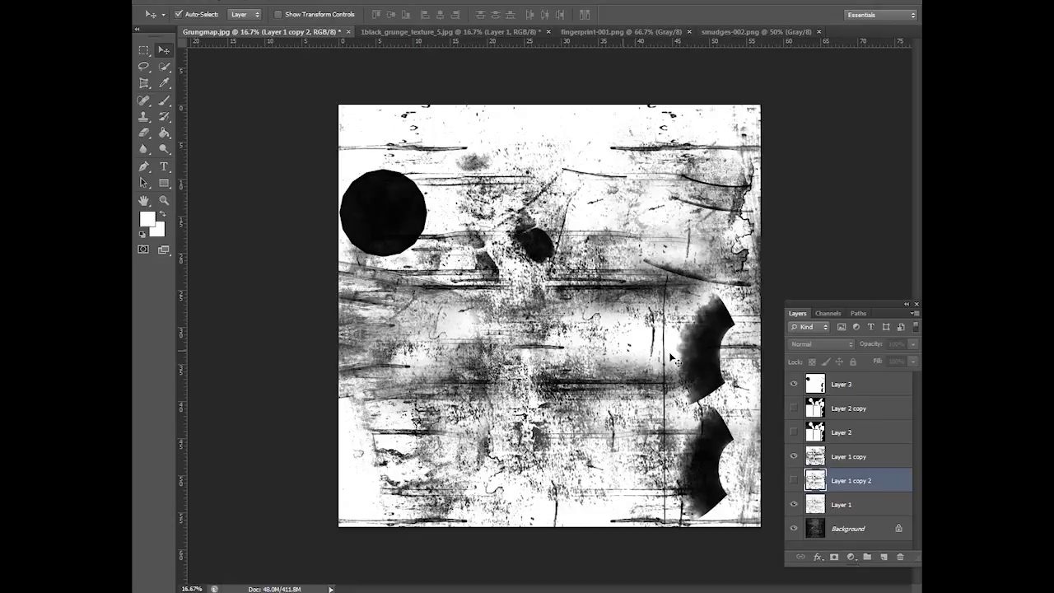
- Save the edited map as the JPEG GrungmapReflection1.jpg and return to Maya
key(ctrl+shift+s)
key(Tab)
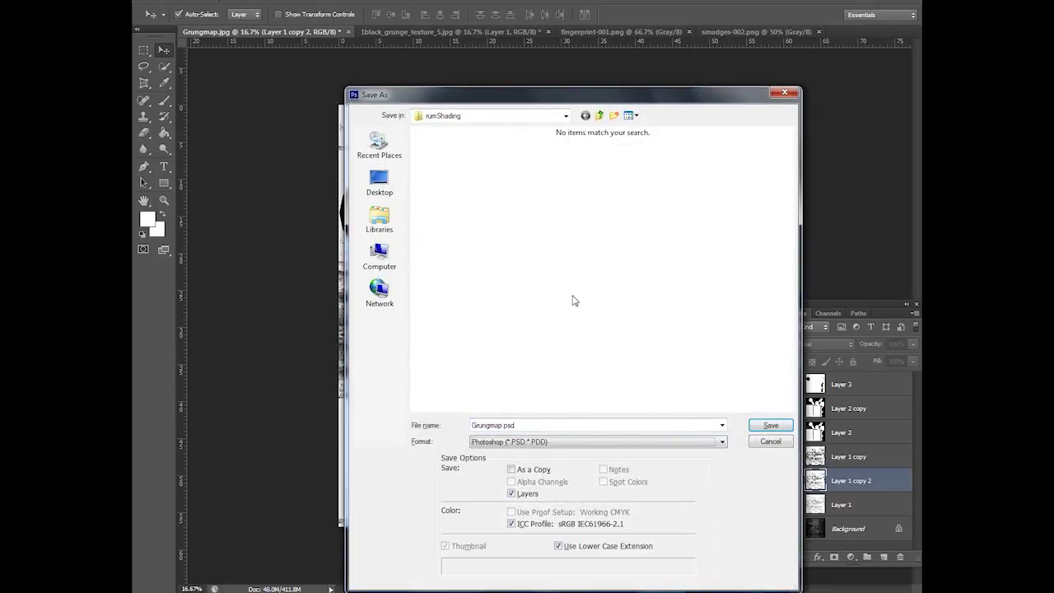
key(j)
click(574, 165)
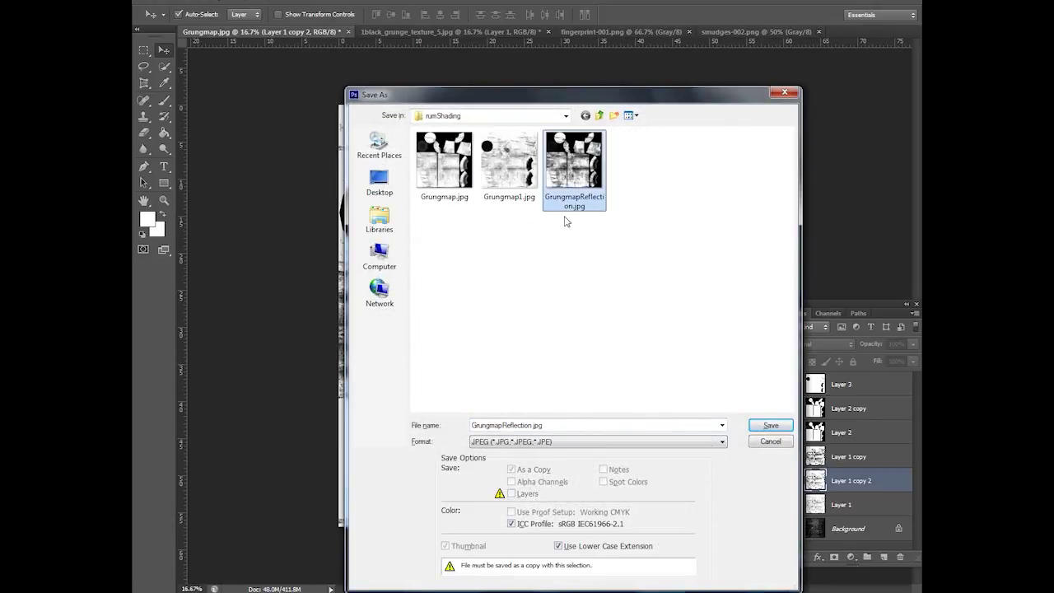
click(533, 427)
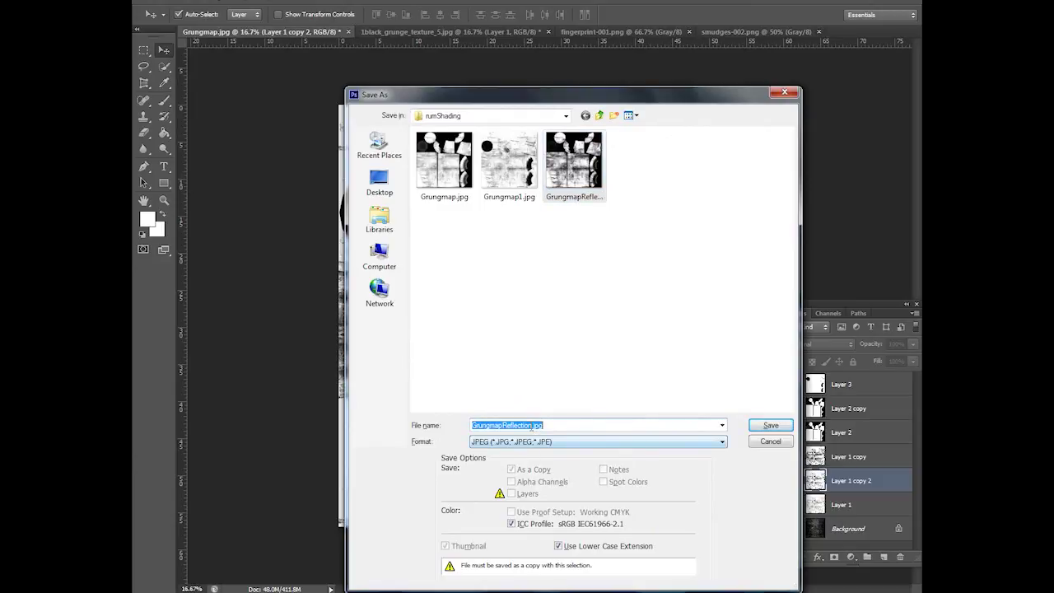
click(533, 427)
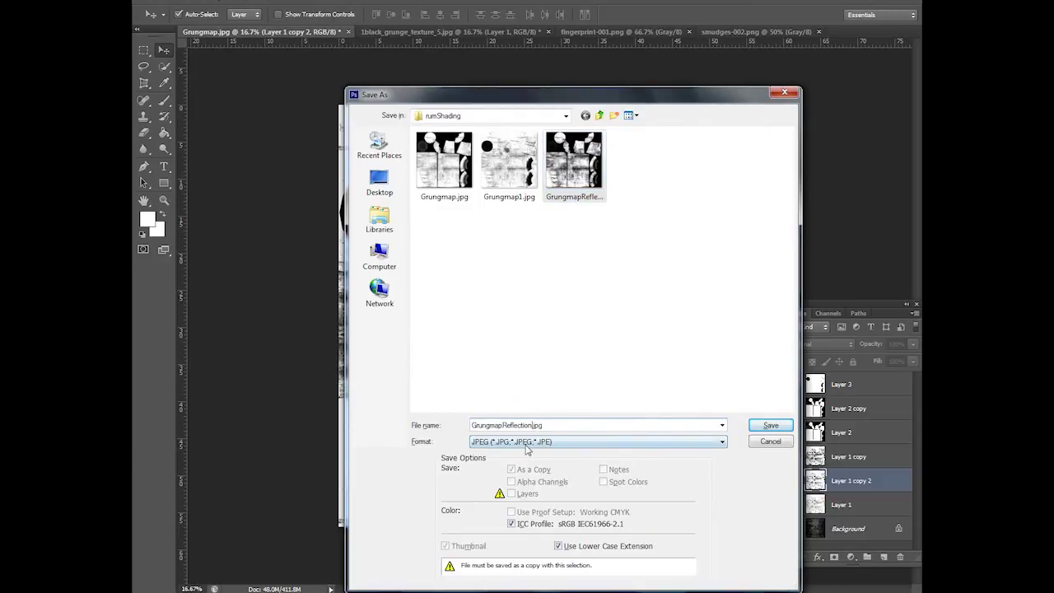
click(754, 427)
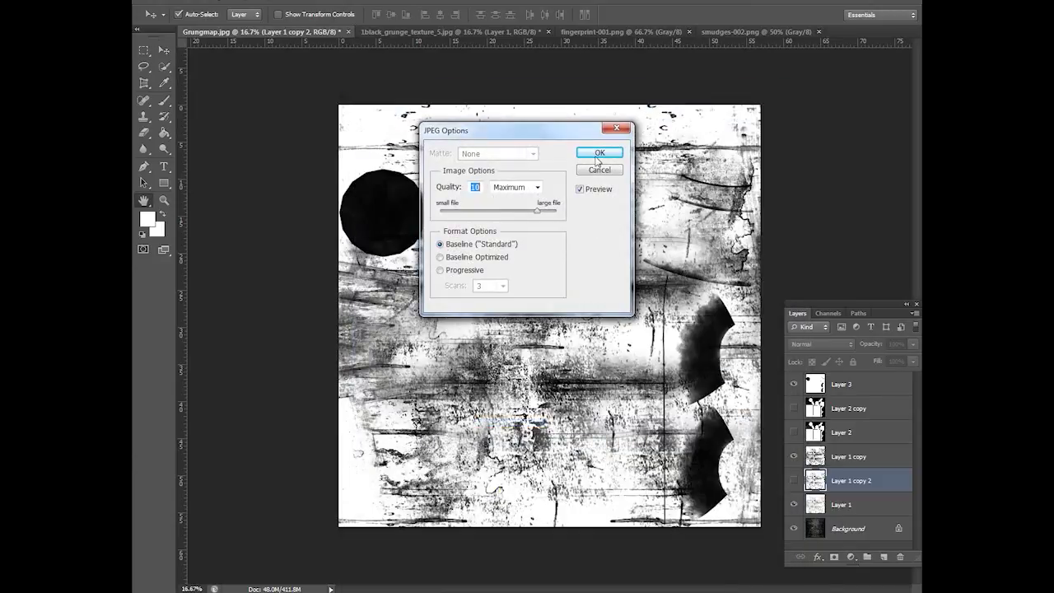
click(598, 155)
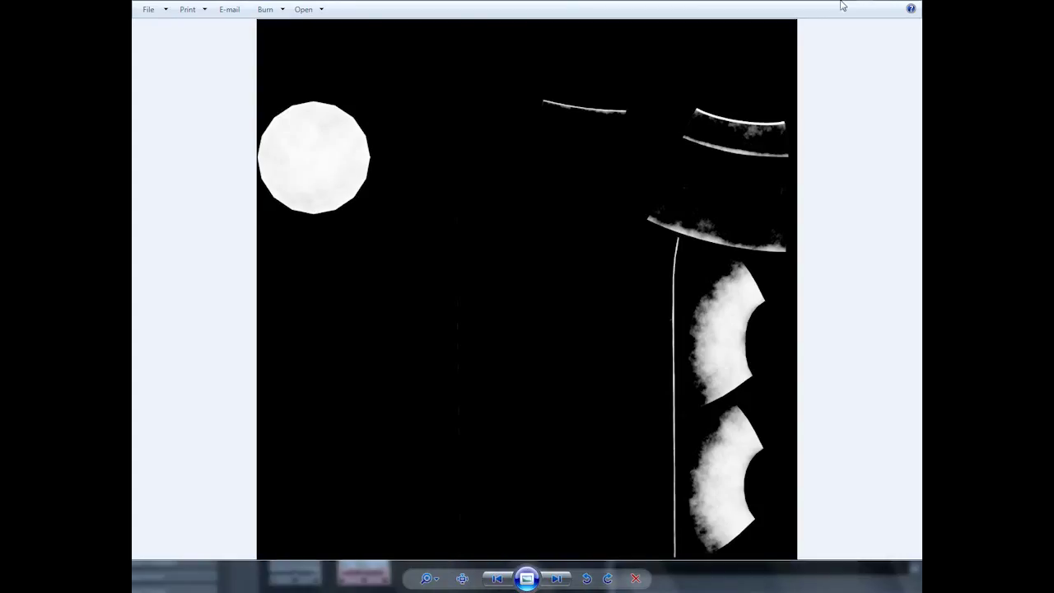
key(alt+F4)
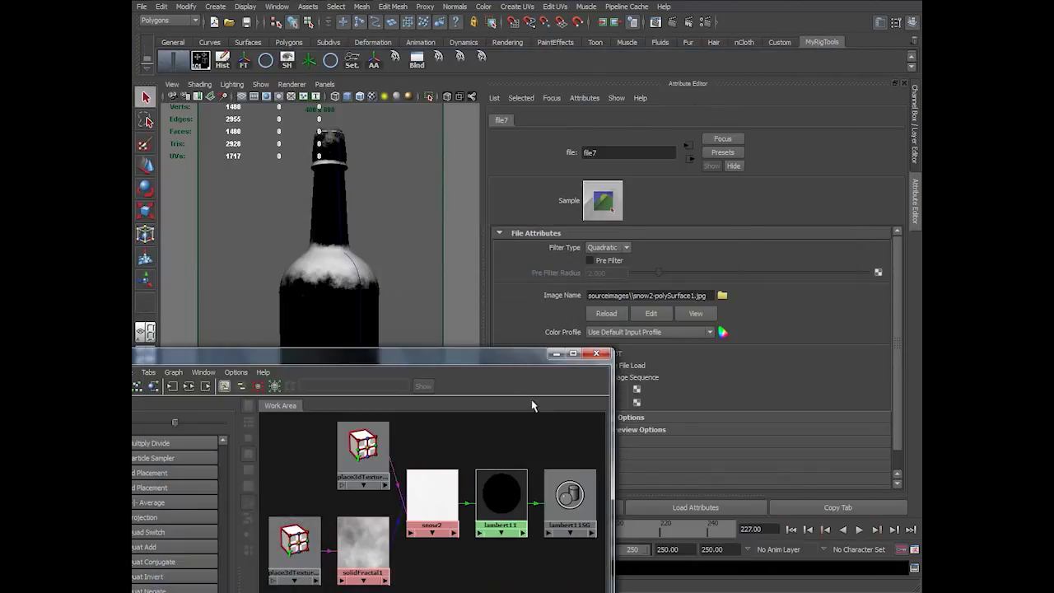
- Graph the mia_material_x_passes2 glass shader from the Materials list and show its attributes
drag(329, 358, 597, 112)
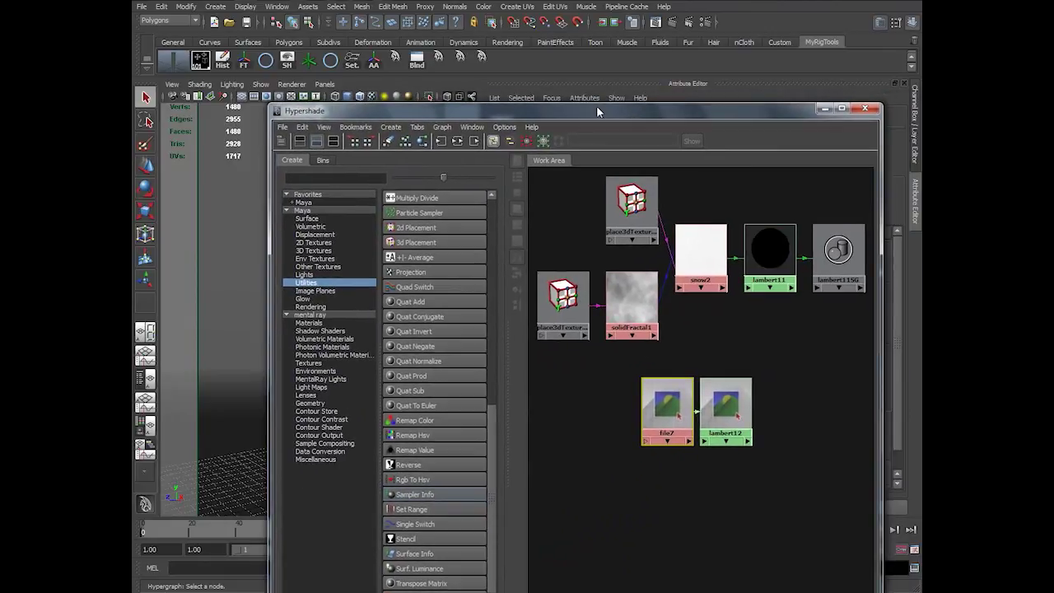
click(333, 141)
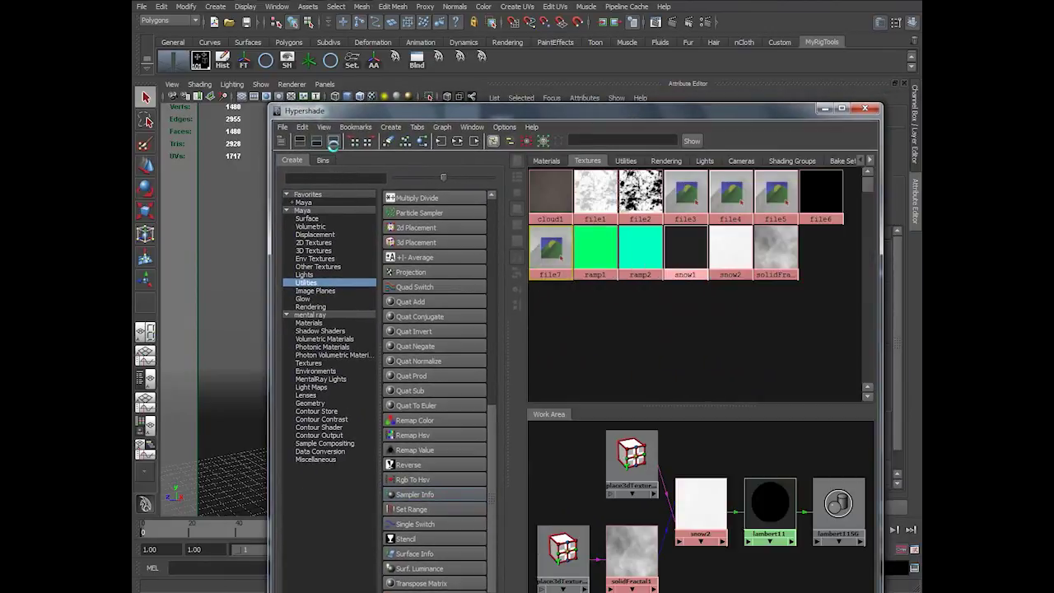
click(547, 160)
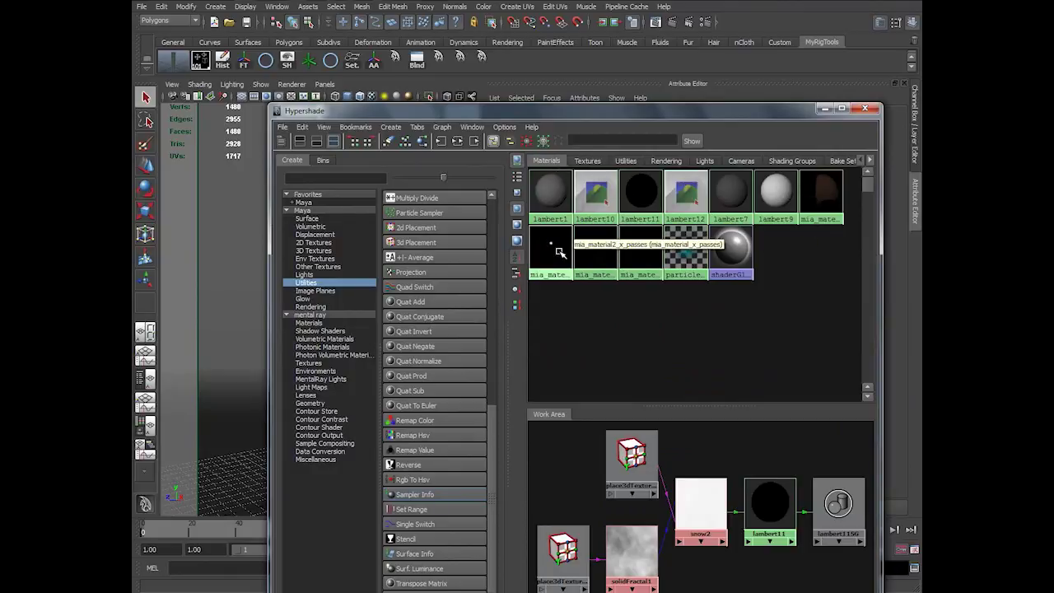
click(636, 247)
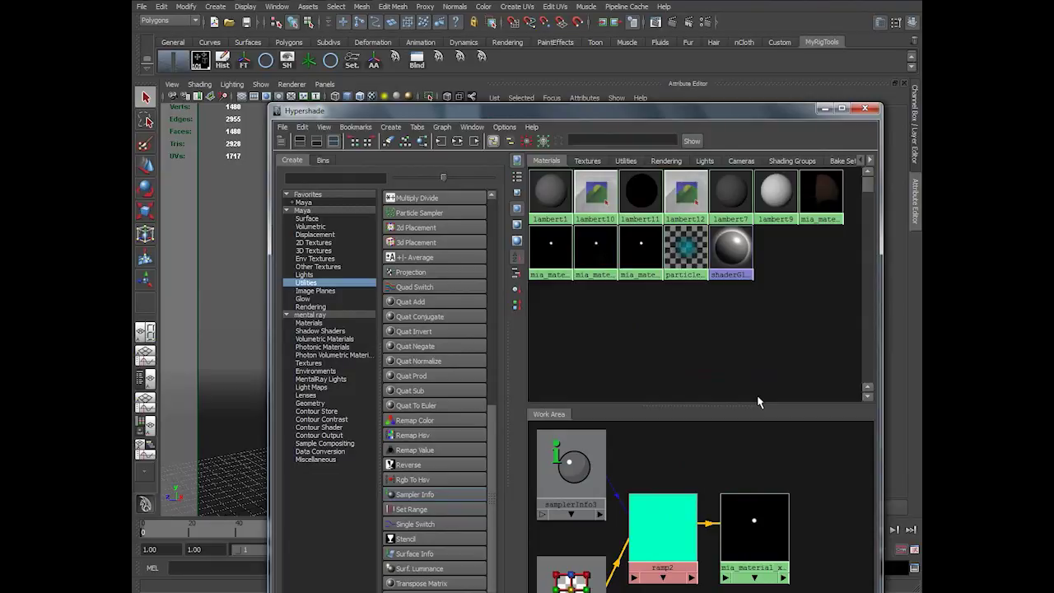
click(764, 522)
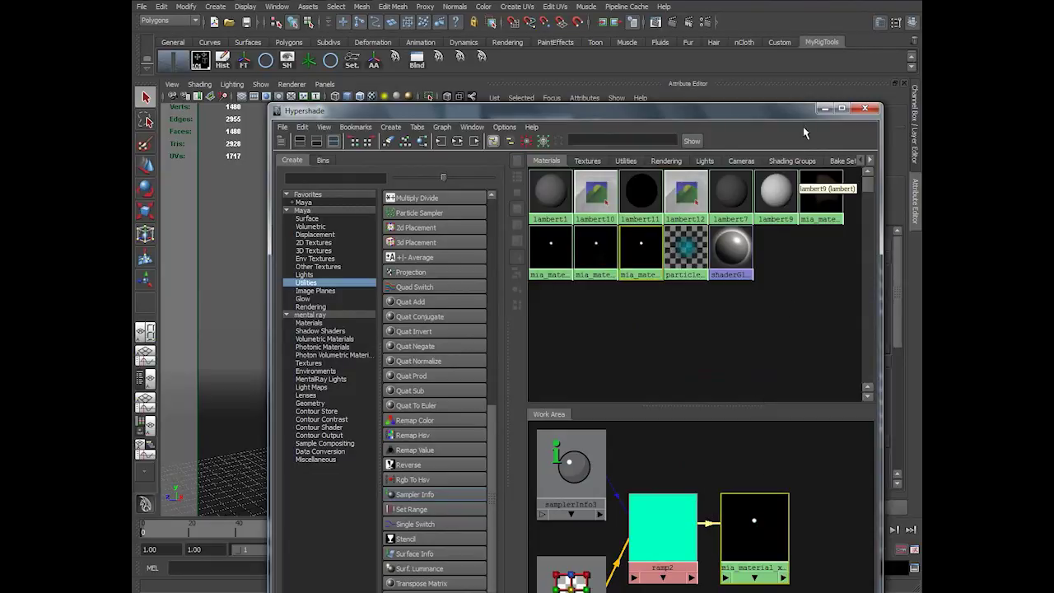
drag(800, 110, 712, 118)
click(736, 118)
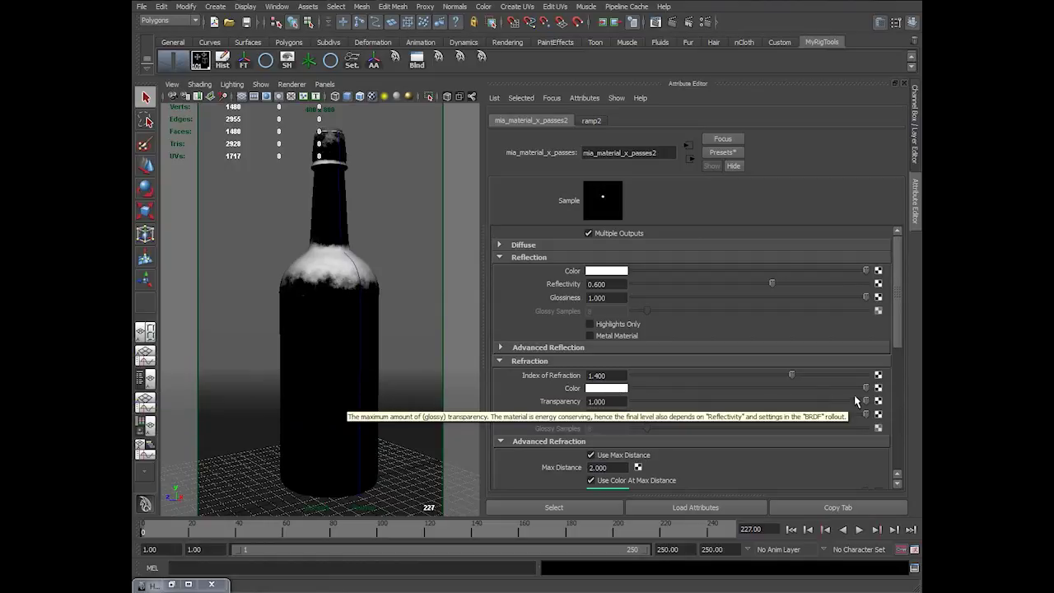
- Map the glass Refraction Color with a File texture loading Grungmap1.jpg
click(879, 388)
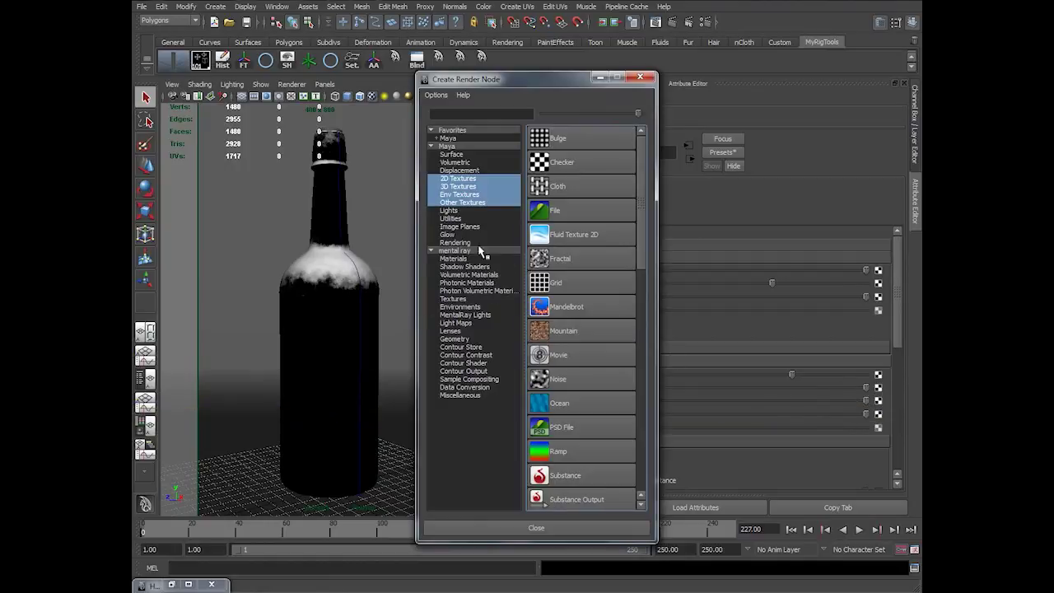
drag(555, 79, 486, 79)
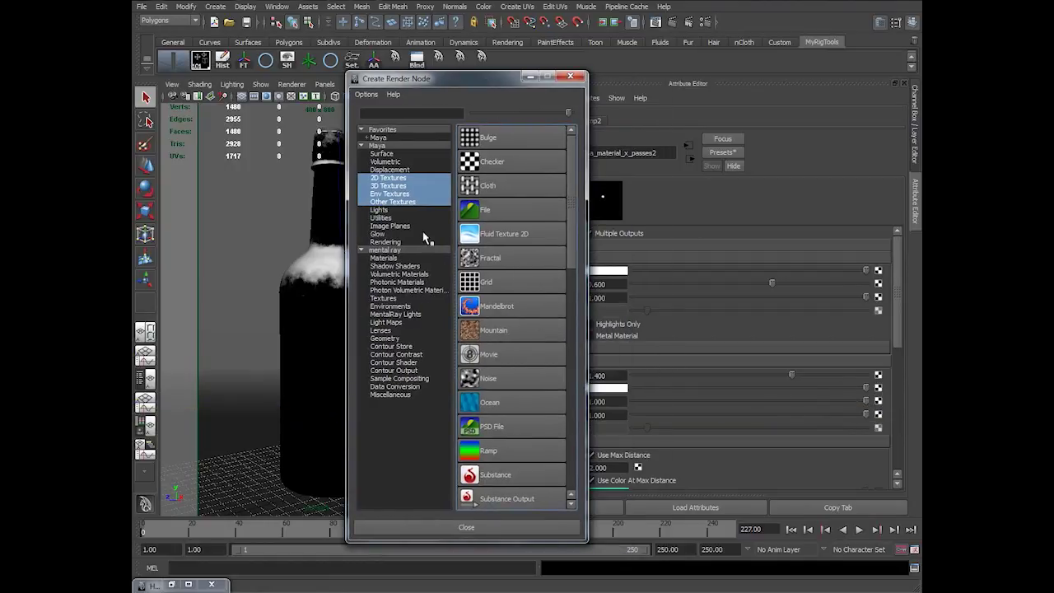
click(481, 212)
click(722, 294)
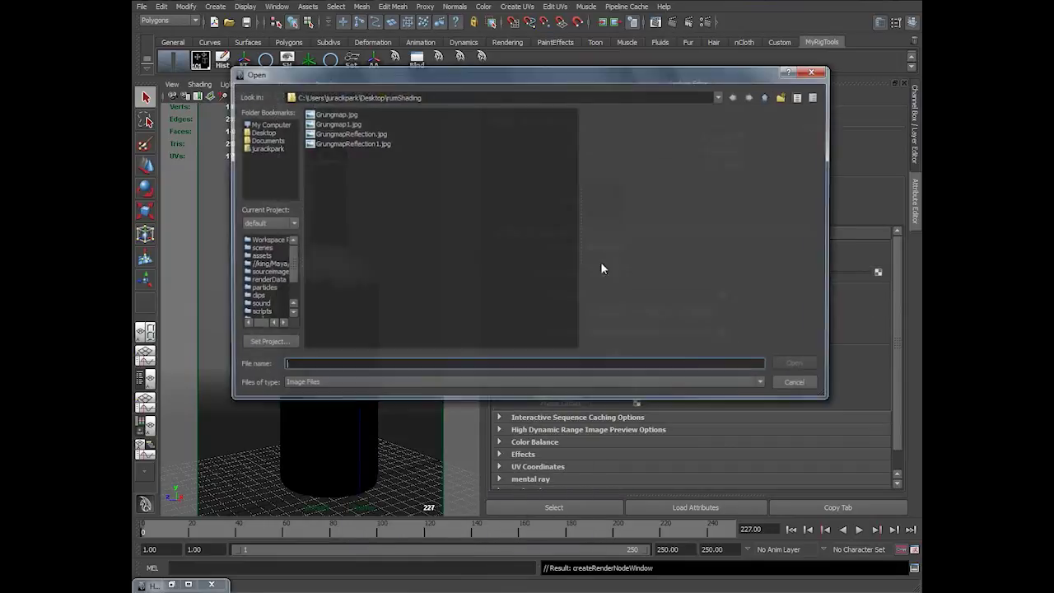
click(338, 124)
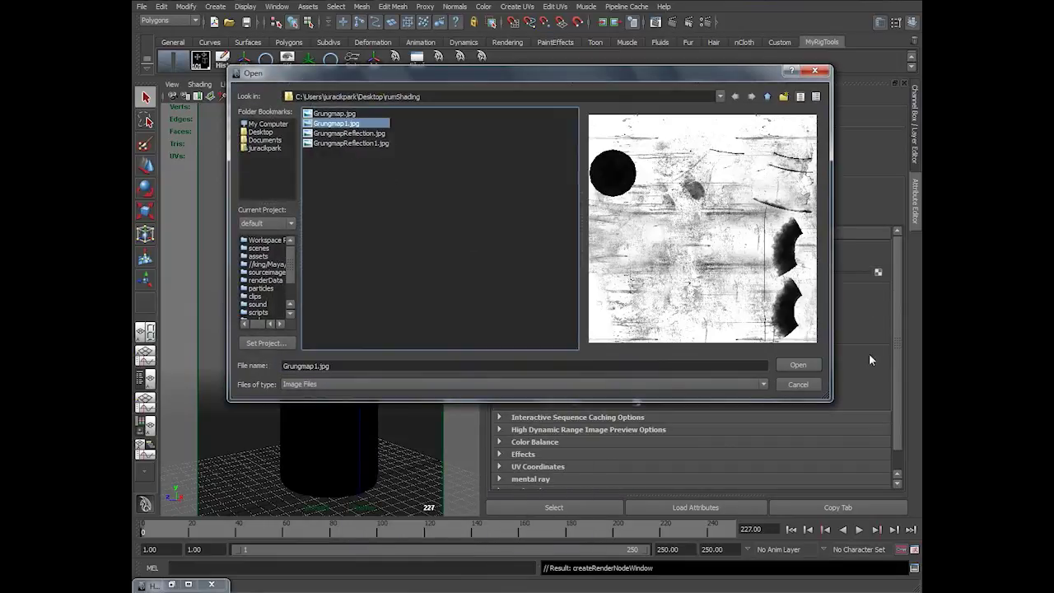
click(797, 365)
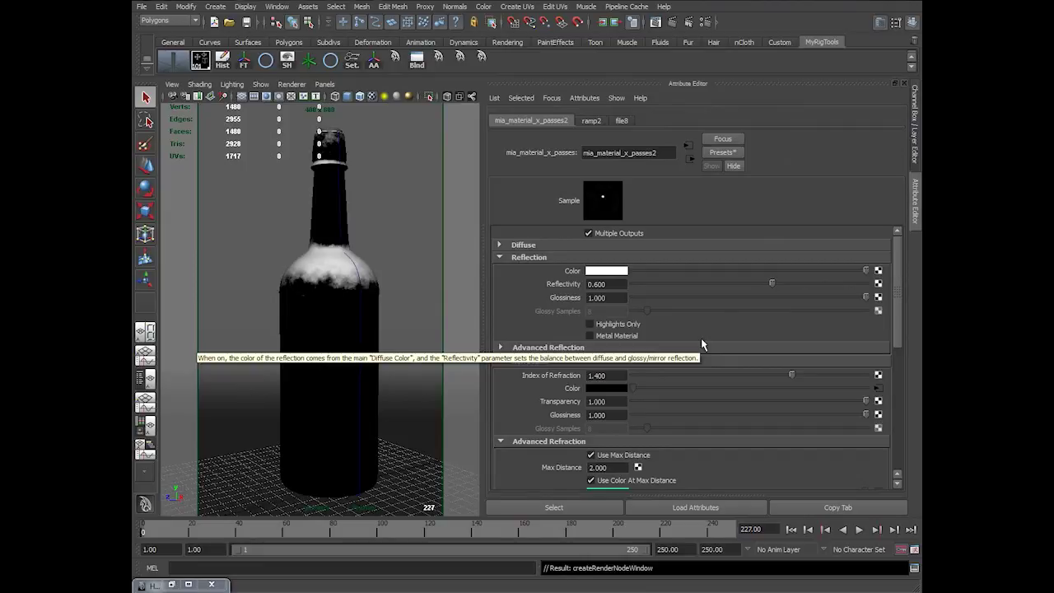
- Set the glass material's Index of Refraction to 1.55
double_click(621, 378)
text(1.)
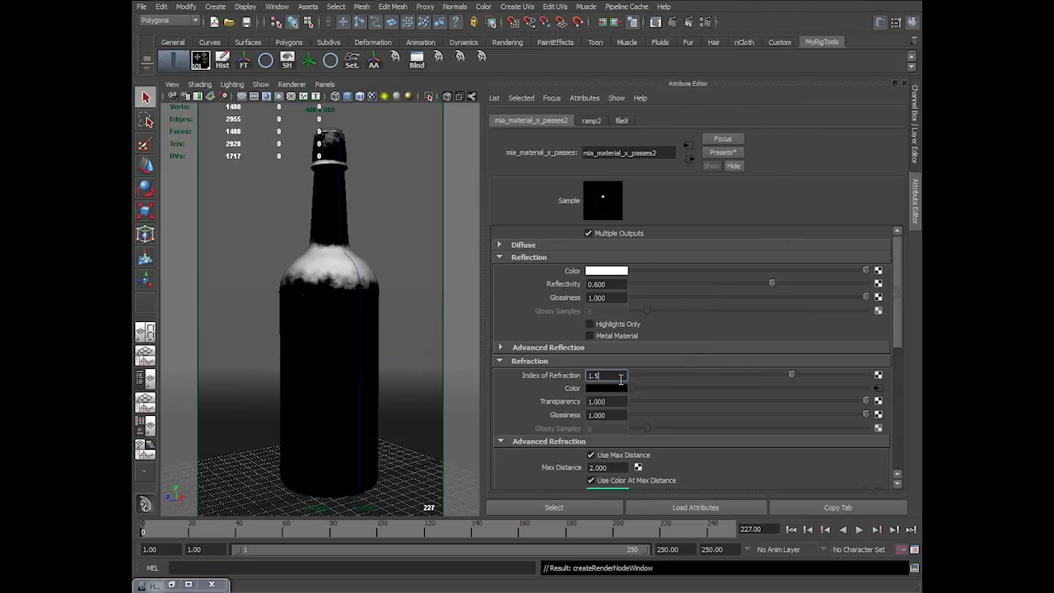
text(55)
key(Return)
- Map the glass Reflection Color with a File texture loading GrungmapReflection1.jpg
click(878, 270)
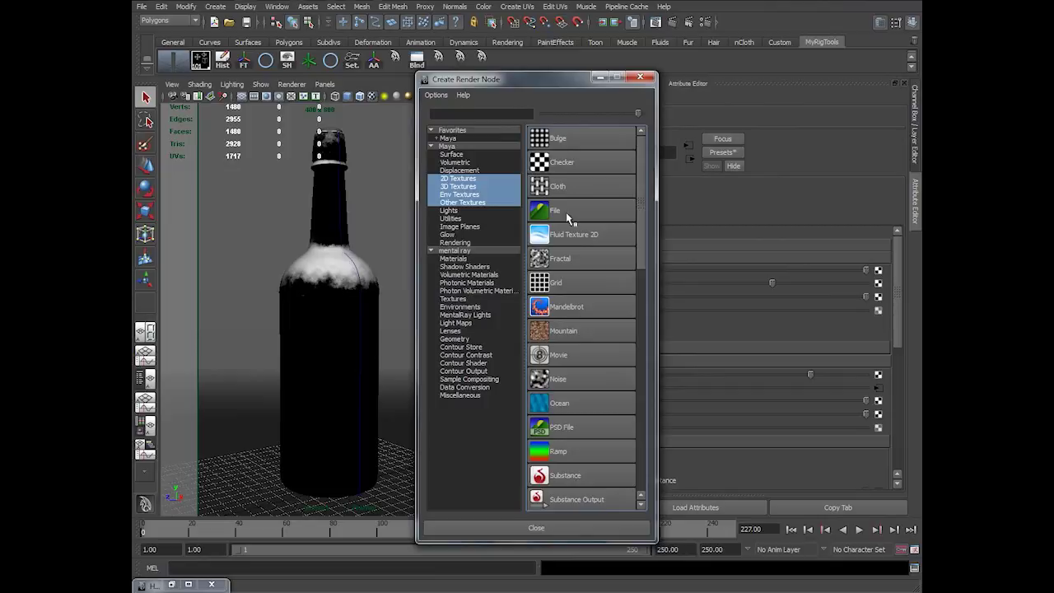
click(566, 209)
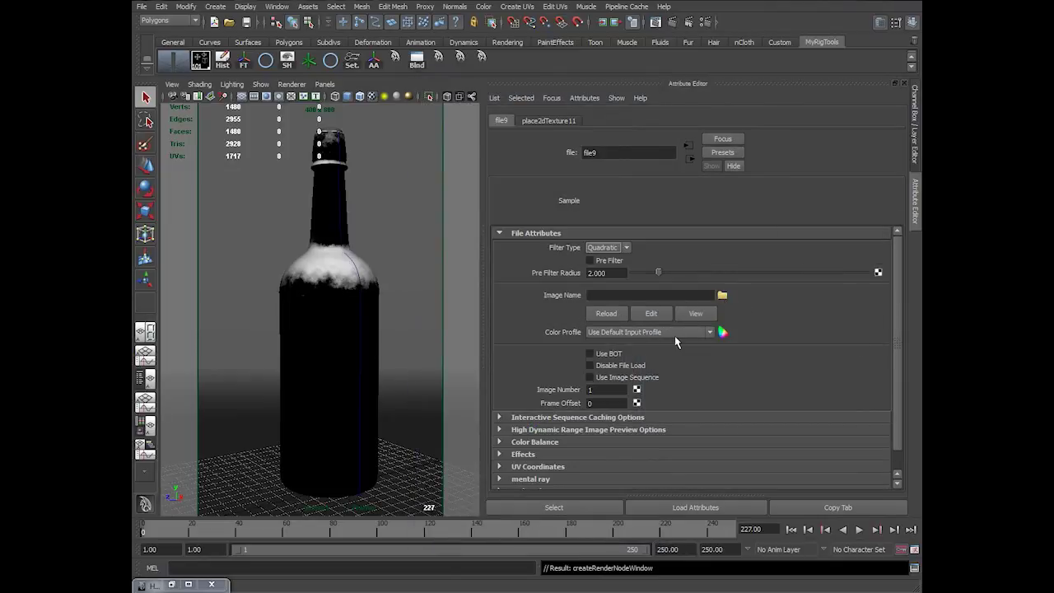
click(722, 295)
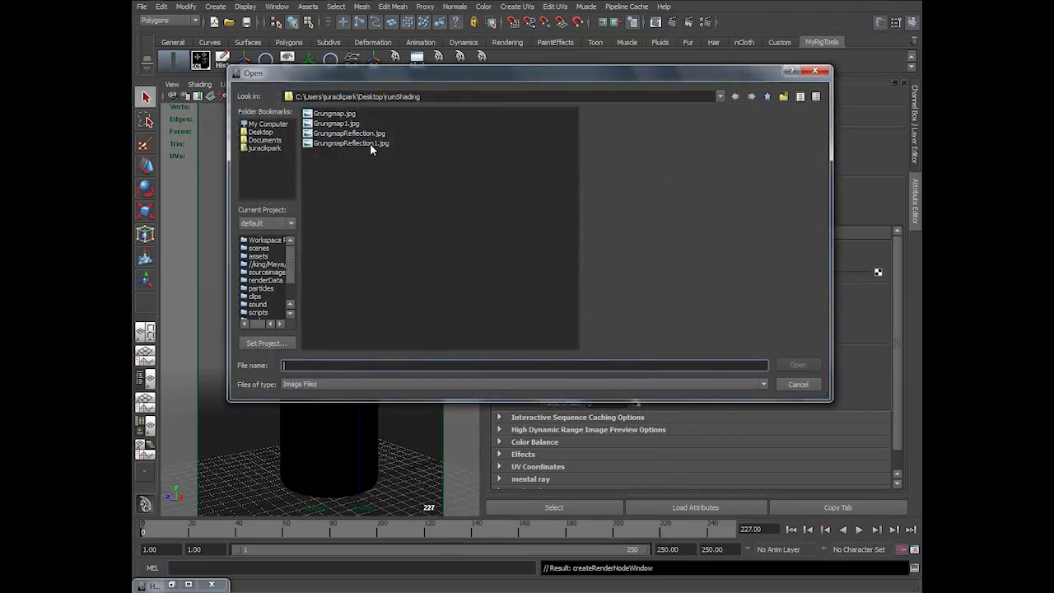
click(370, 143)
click(799, 366)
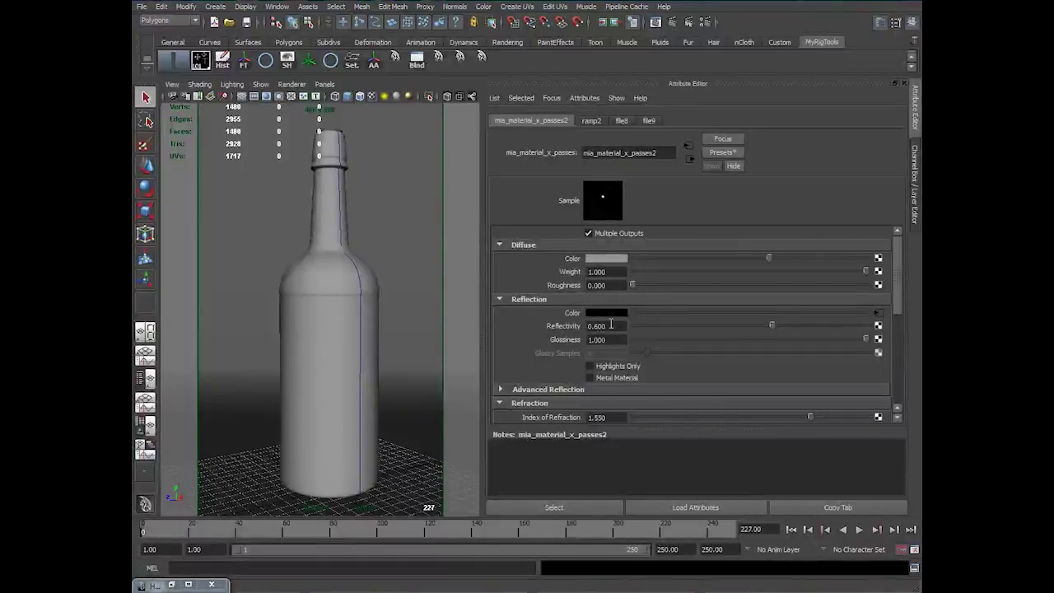
- Lower the glass Reflectivity to 0.400, then to 0.35
click(611, 326)
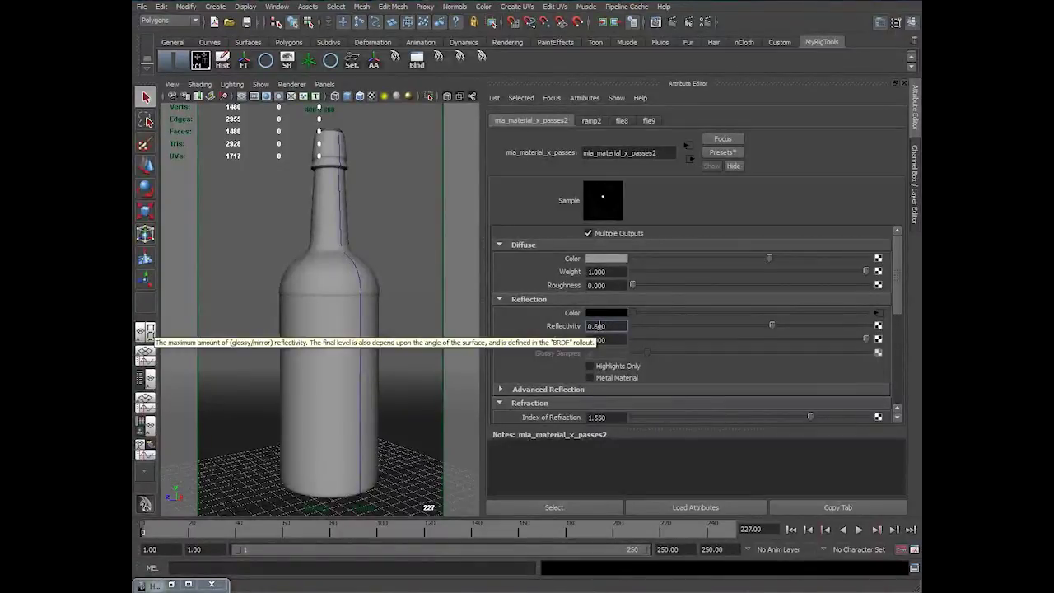
drag(606, 331, 545, 330)
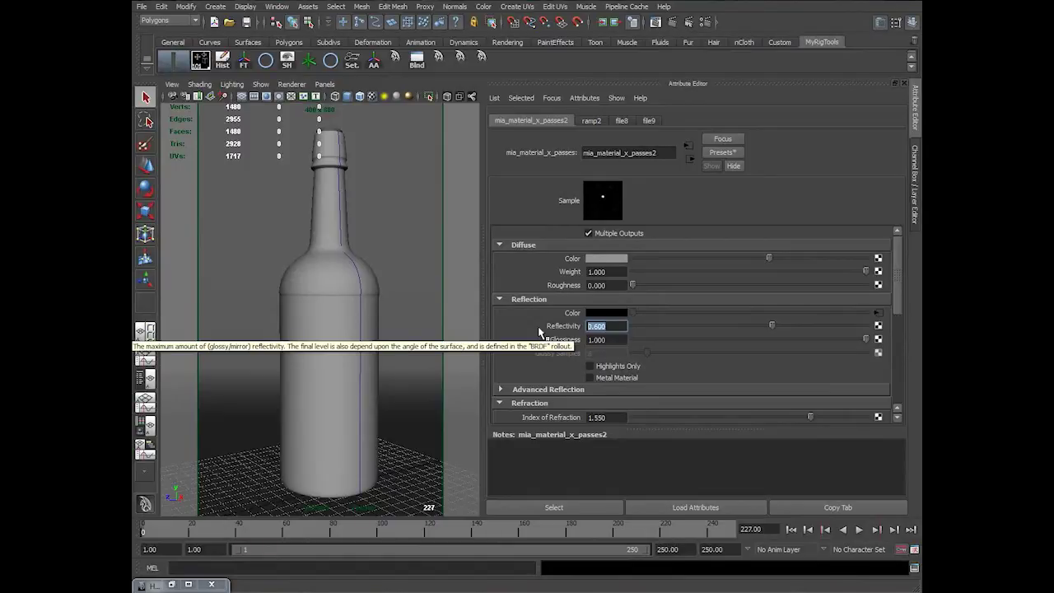
text(0.400)
key(Return)
double_click(609, 326)
text(0)
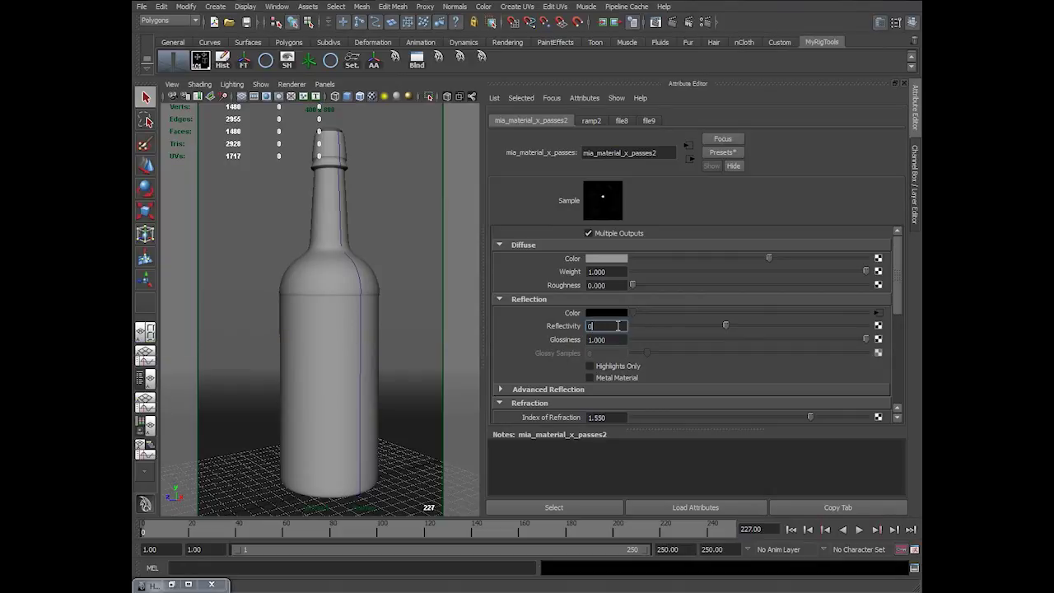
text(.35)
key(Return)
- Map dirt.jpg through a new File texture (file10) into the glass material's Diffuse Color
click(878, 262)
click(551, 180)
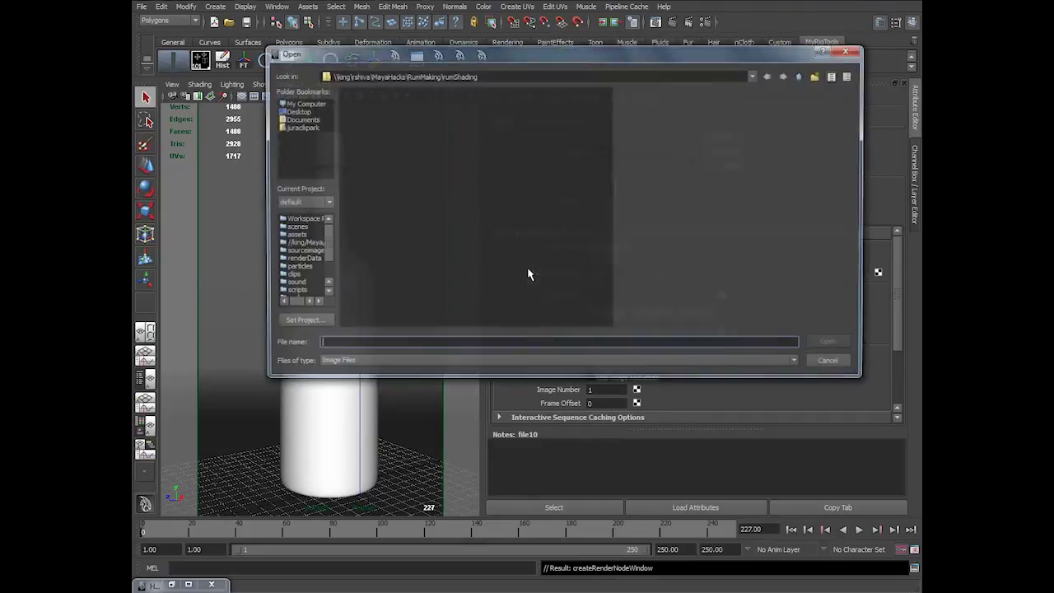
click(360, 103)
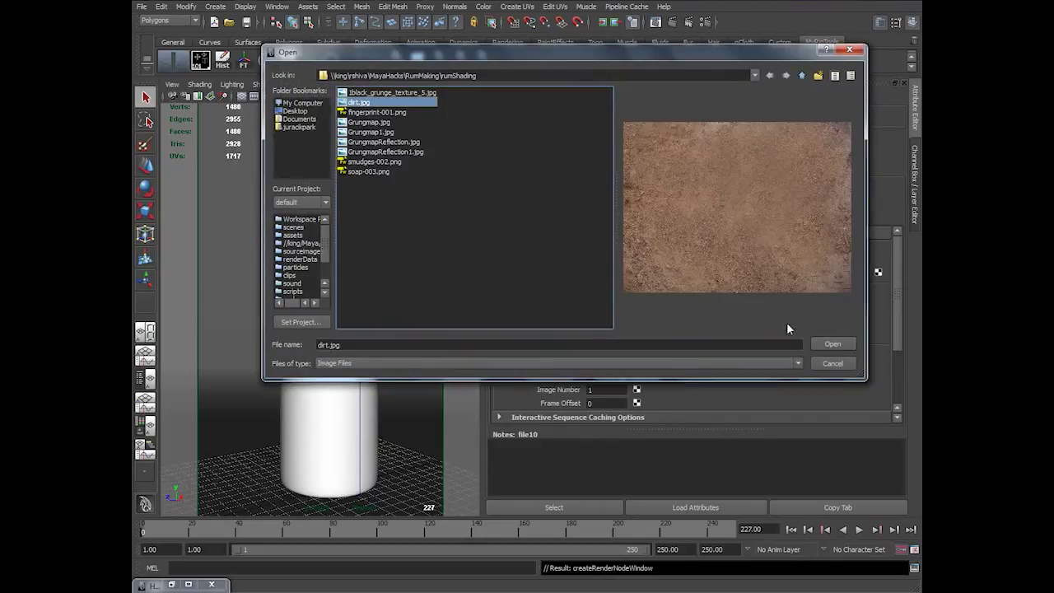
click(830, 344)
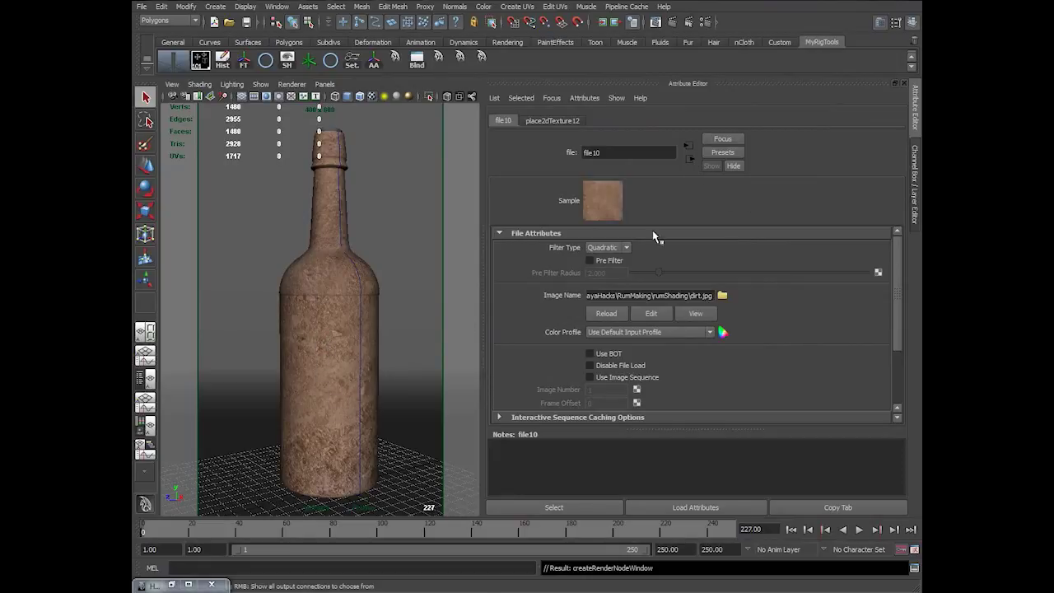
click(690, 163)
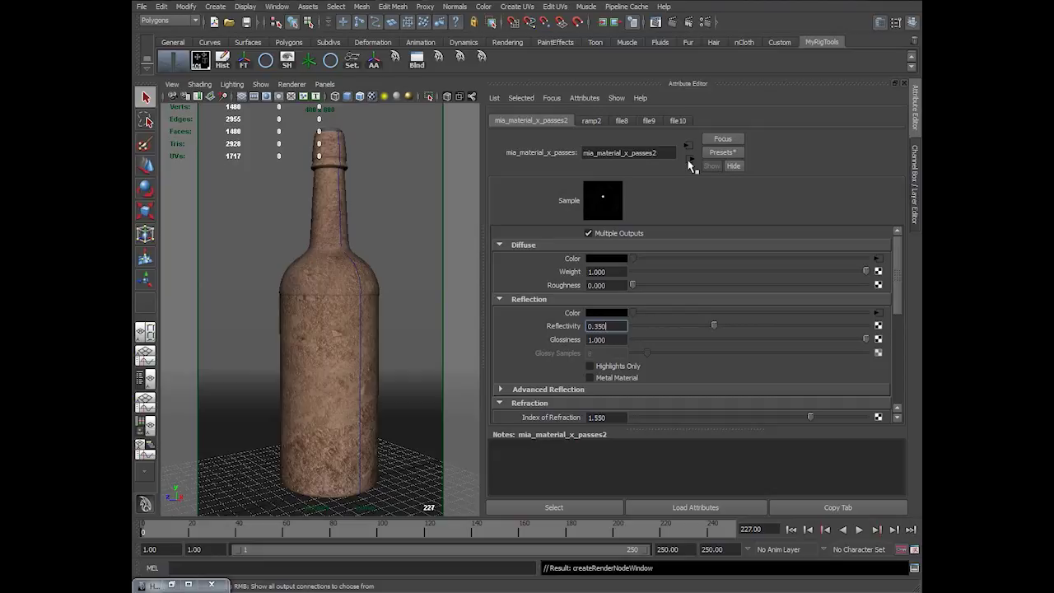
- In Hypershade, connect file10 to mia_material_x_passes2 as its standard bump
click(171, 585)
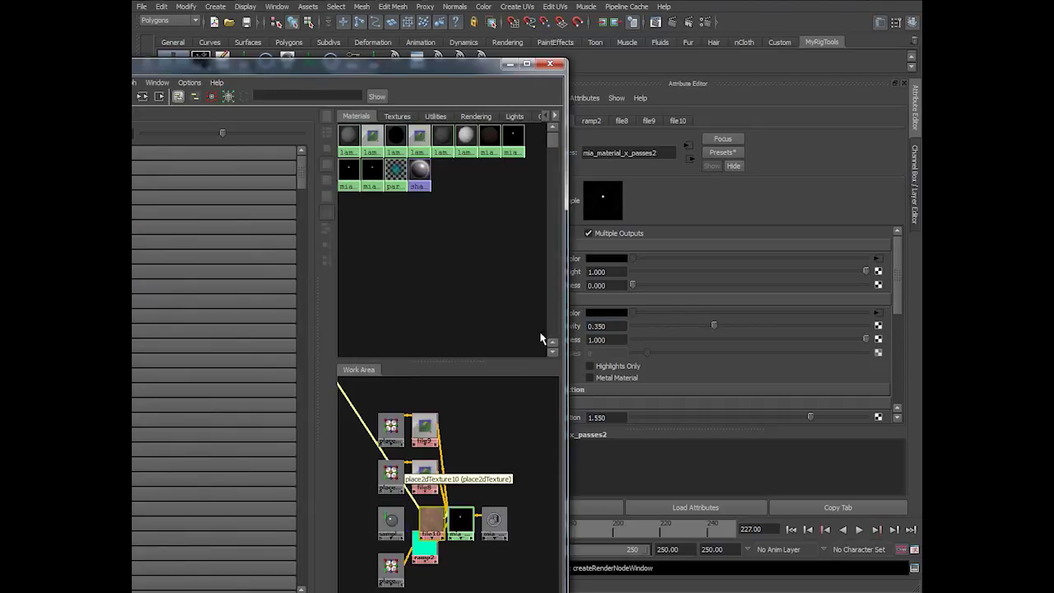
double_click(439, 64)
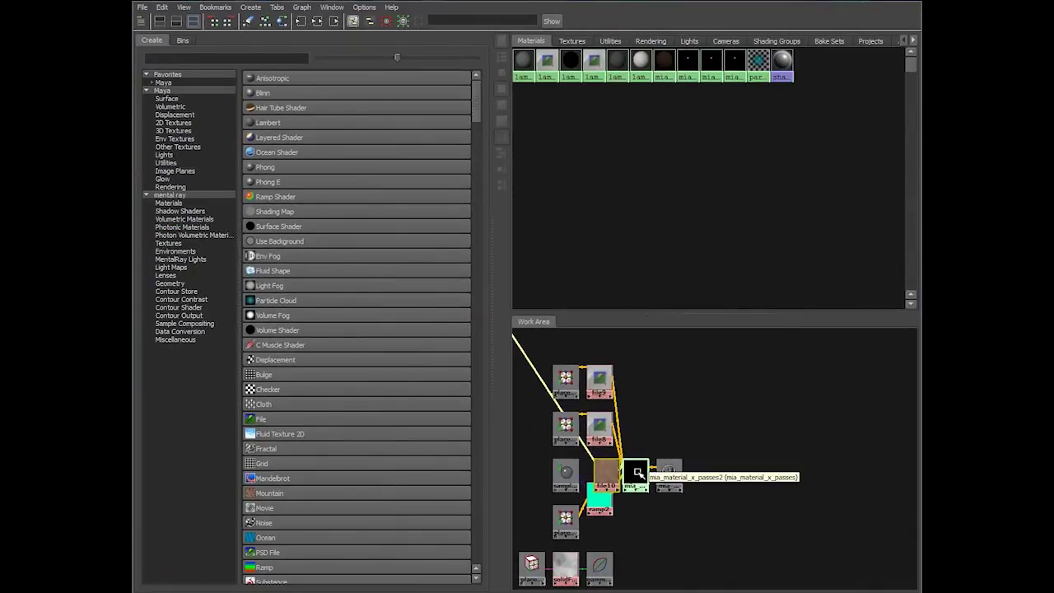
key(3)
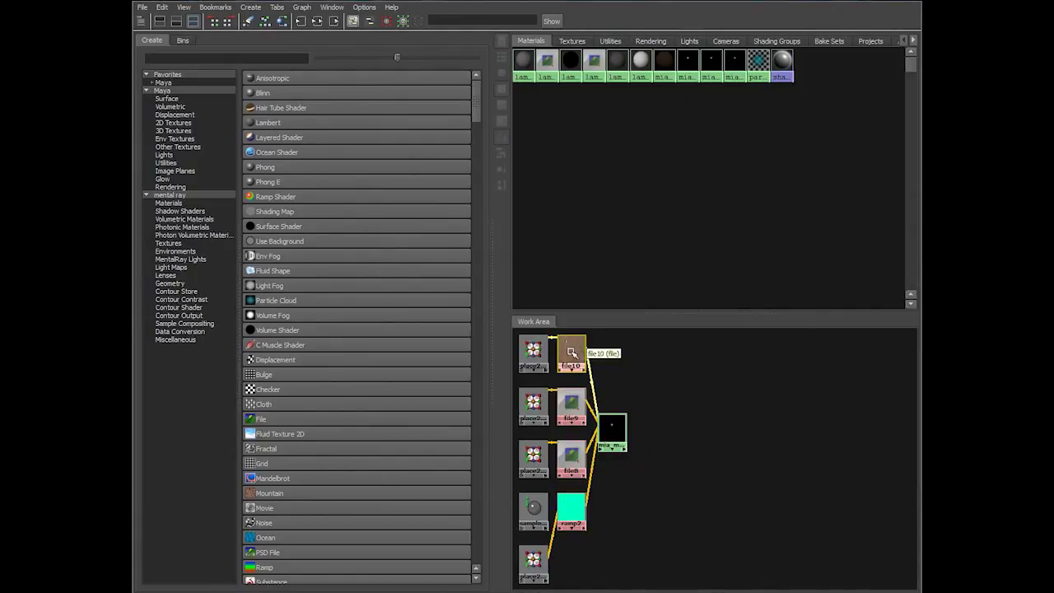
middle_drag(572, 353, 614, 432)
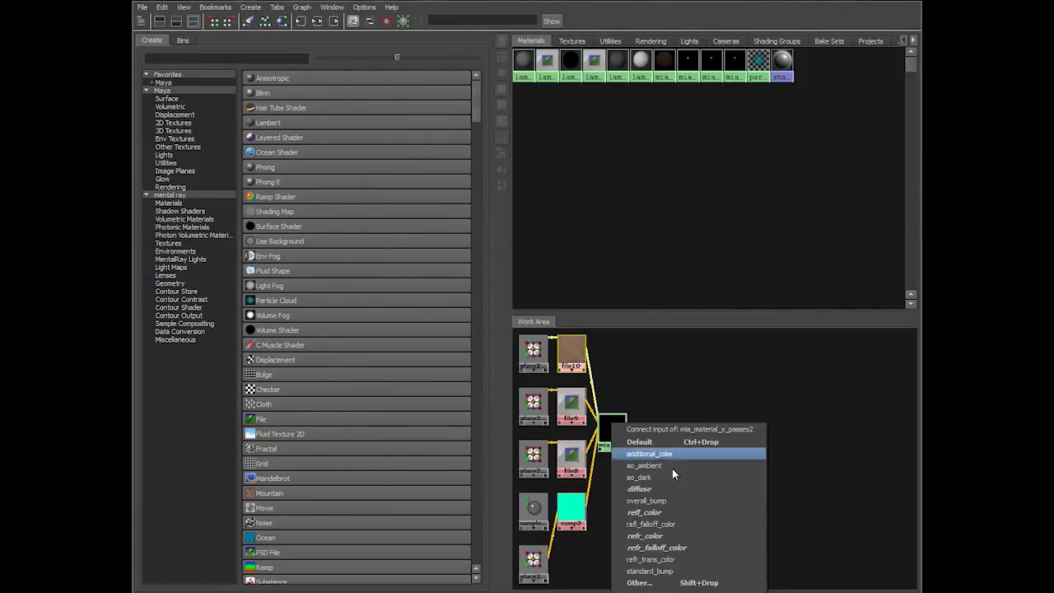
click(672, 571)
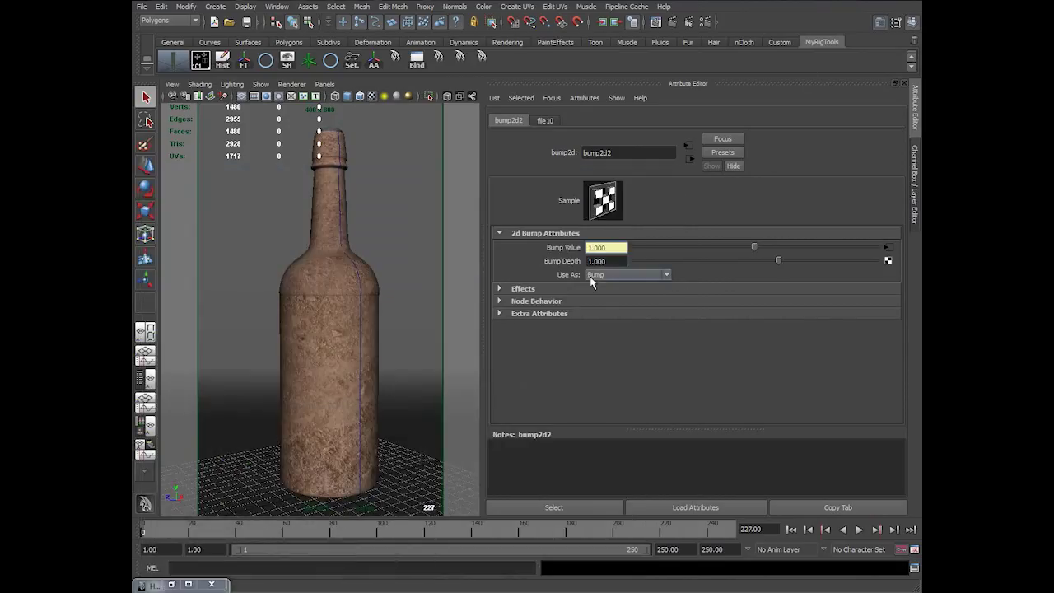
- Set bump2d2's Bump Depth to 0.03
click(610, 260)
double_click(610, 261)
text(0.03)
key(Return)
- Check Indirect Lighting in Render Settings, then render the bottle from the persp1 camera
click(656, 22)
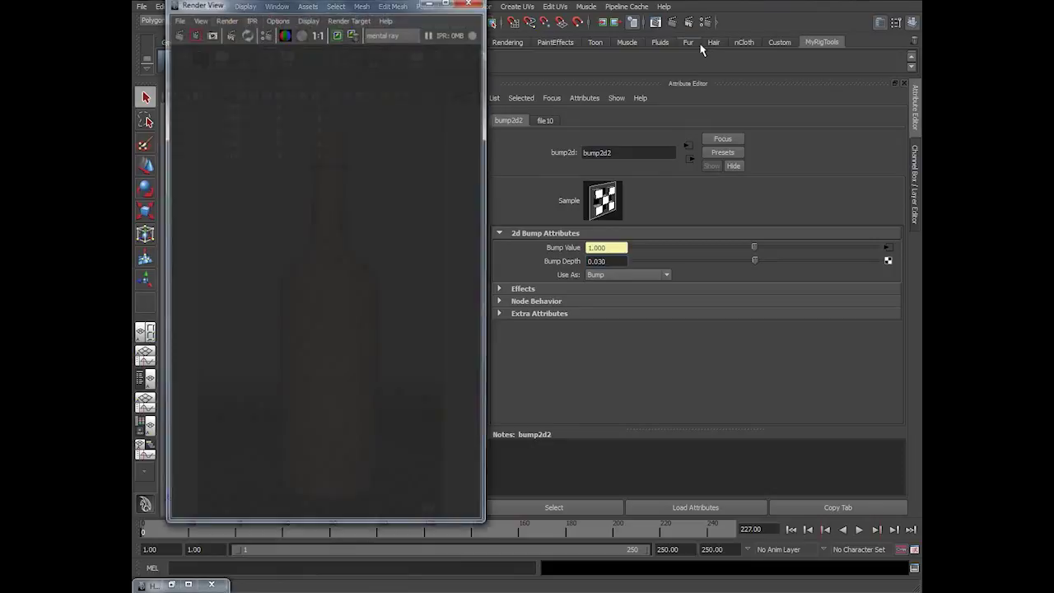
click(705, 22)
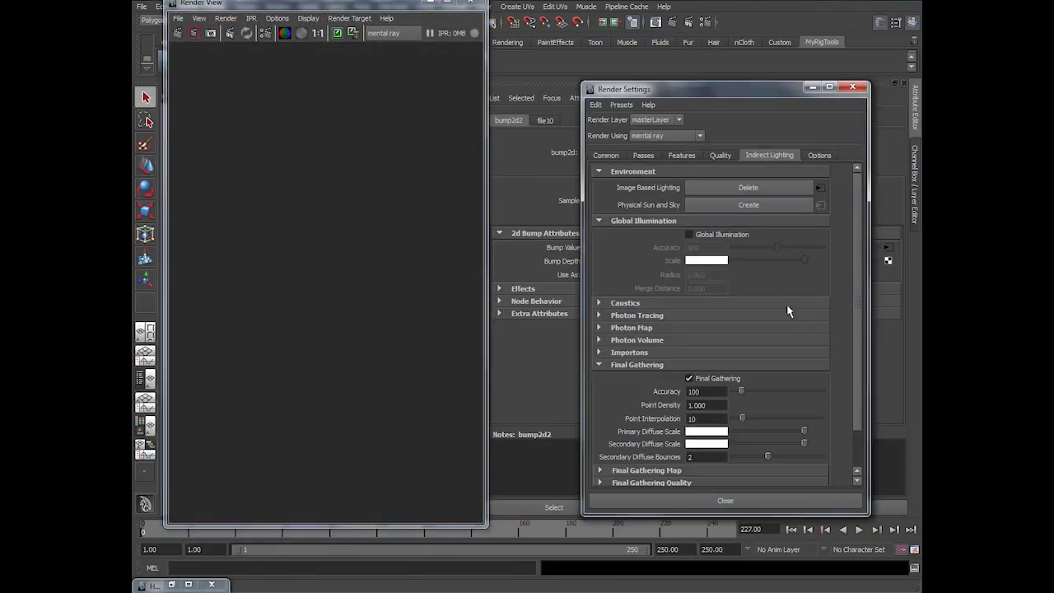
click(853, 87)
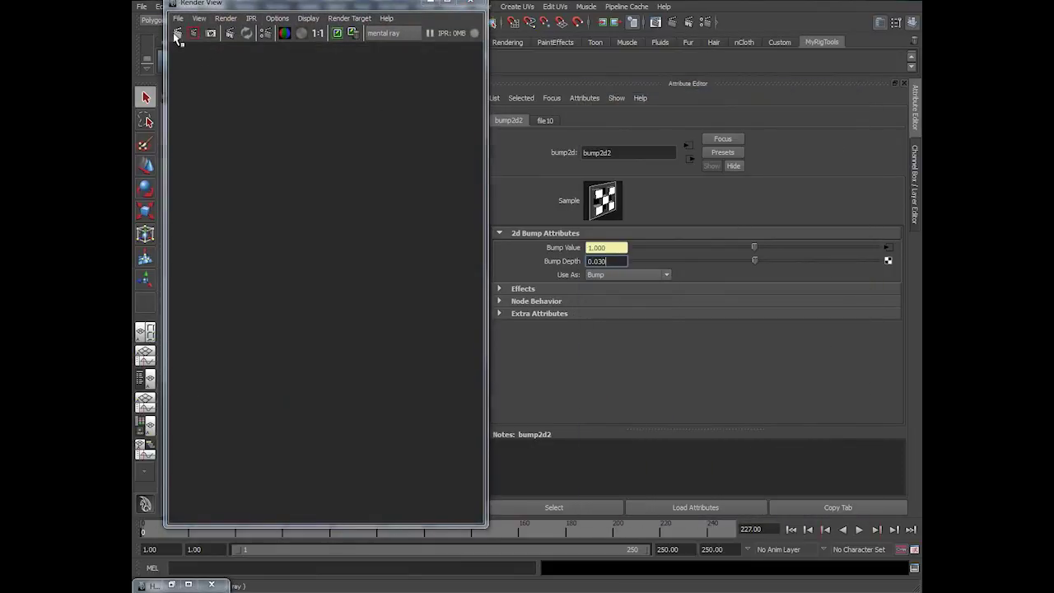
right_click(177, 32)
click(199, 67)
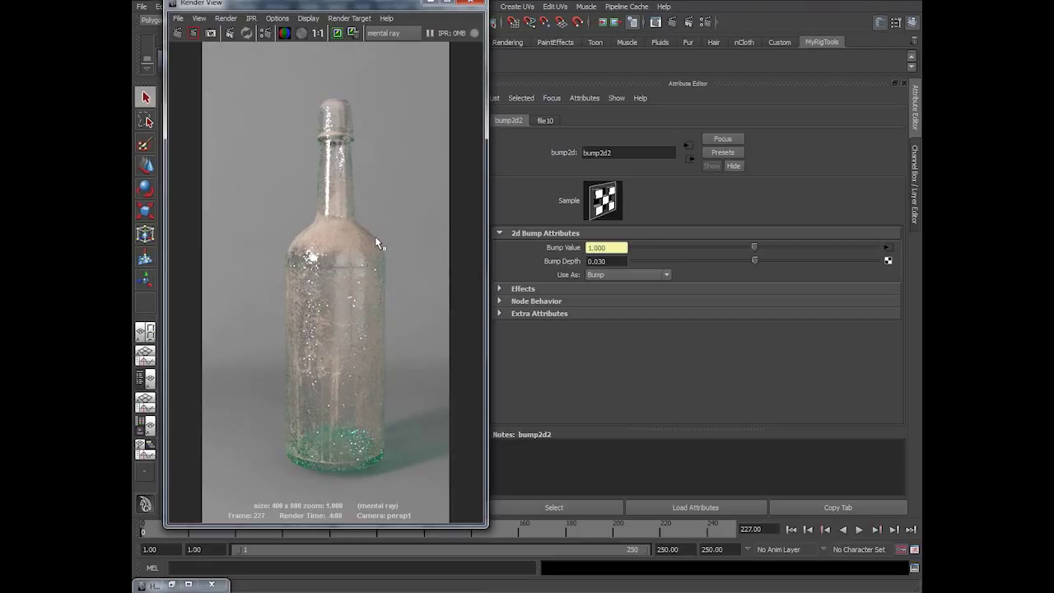
- Set dirt texture file10's Color Profile to sRGB and review colour management in Render Settings Common
click(607, 261)
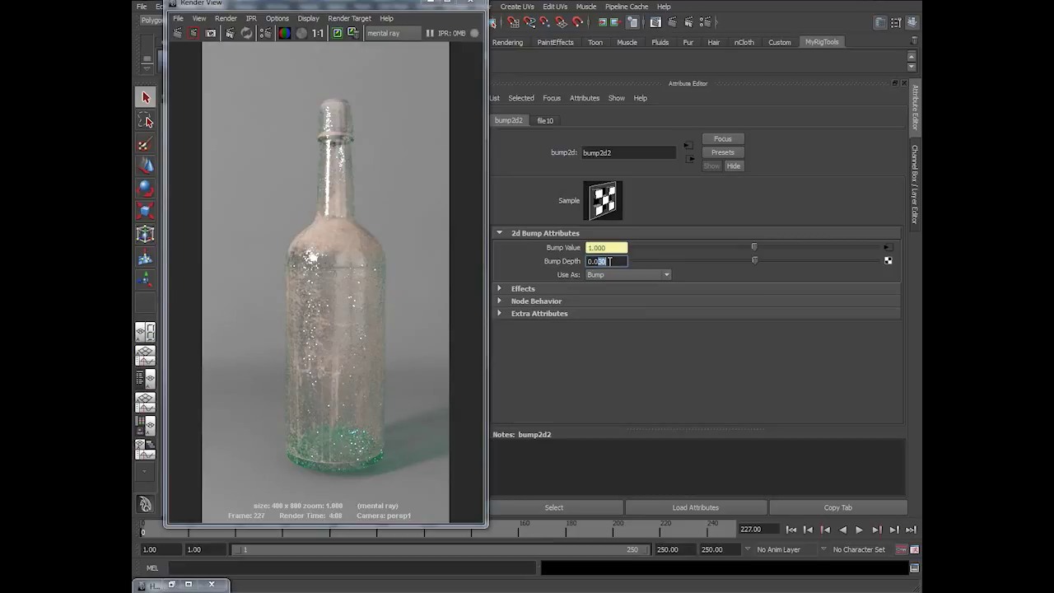
text(0)
click(690, 158)
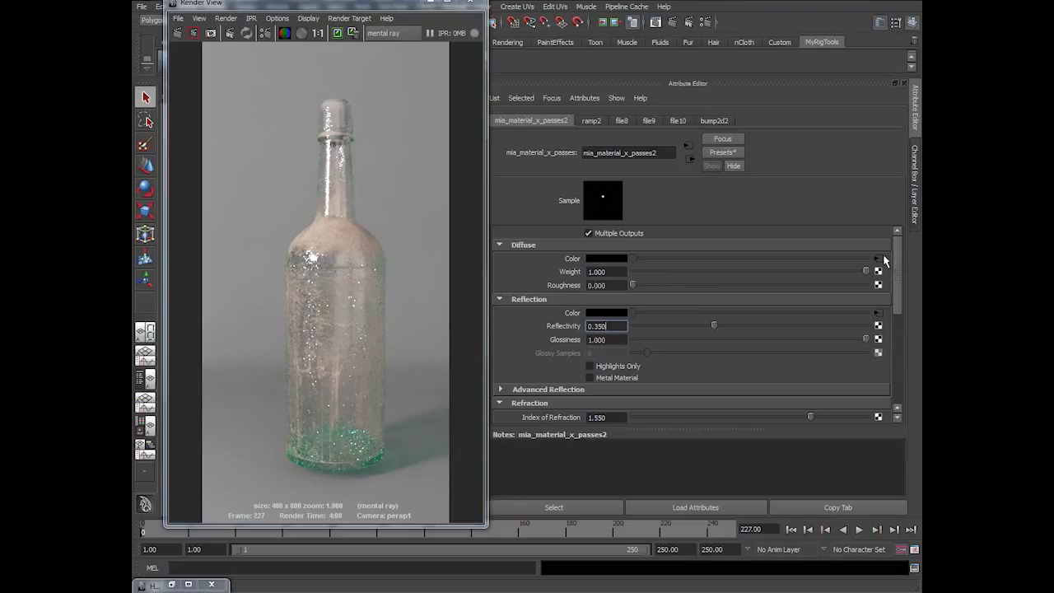
click(594, 260)
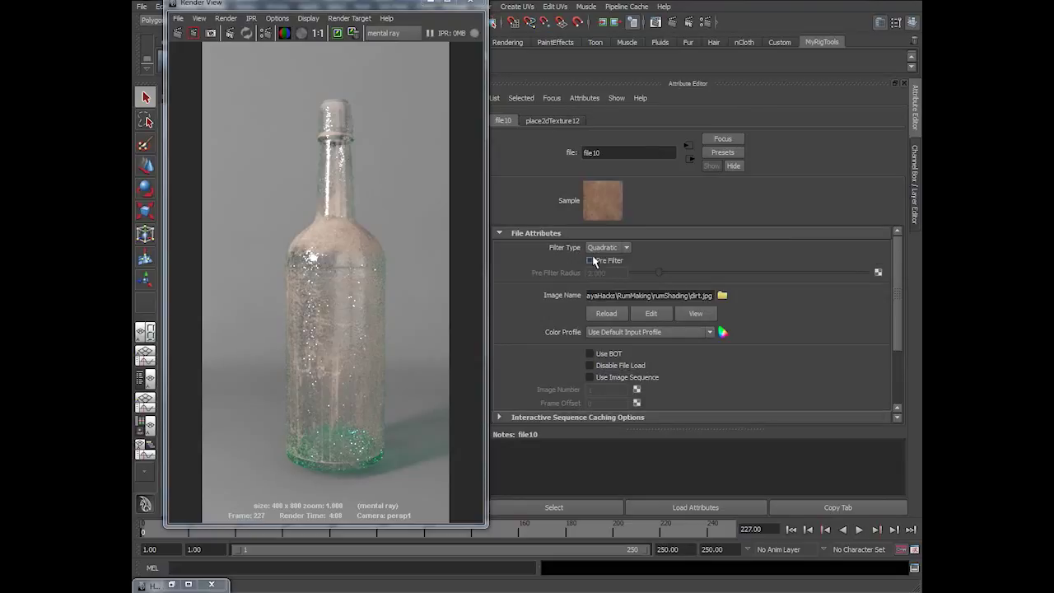
click(624, 335)
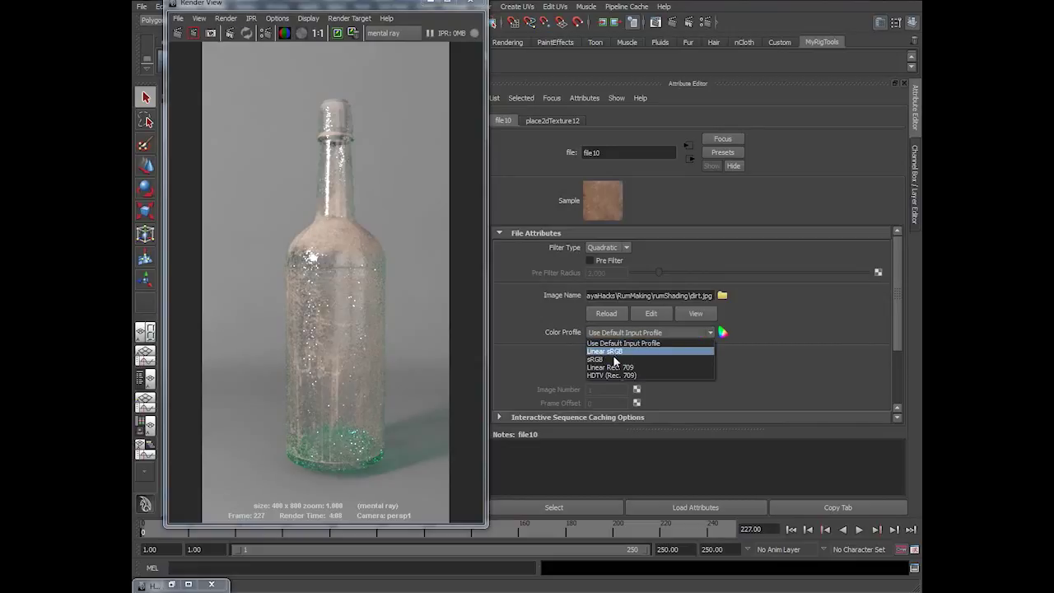
click(615, 360)
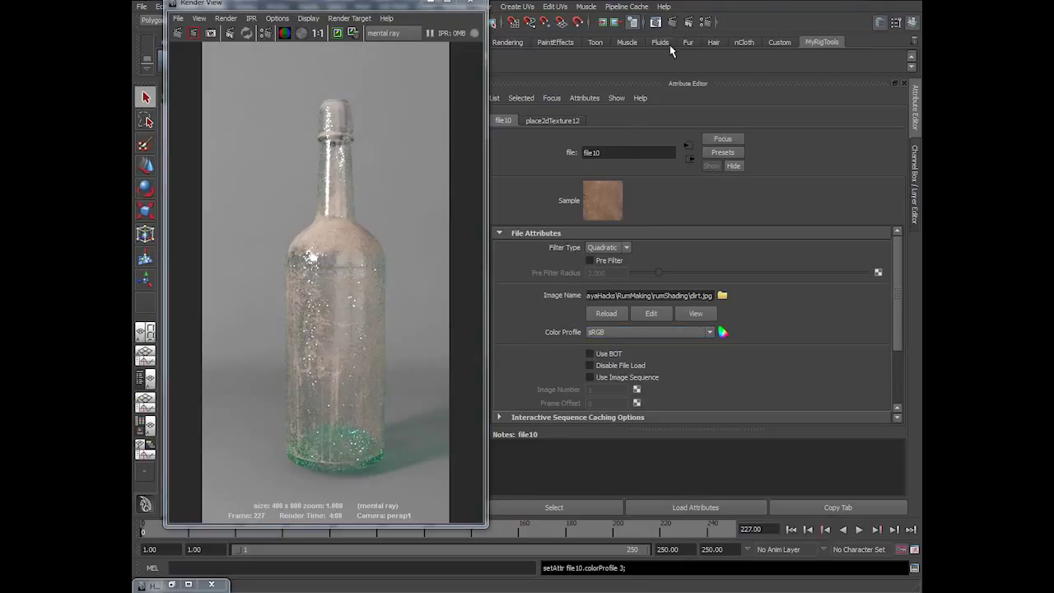
click(708, 24)
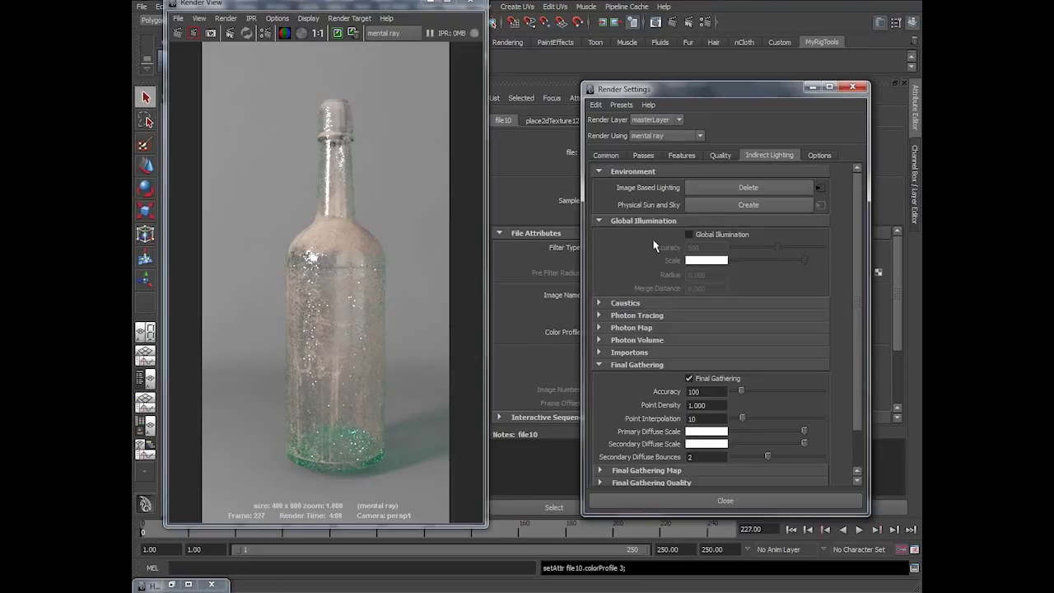
click(607, 154)
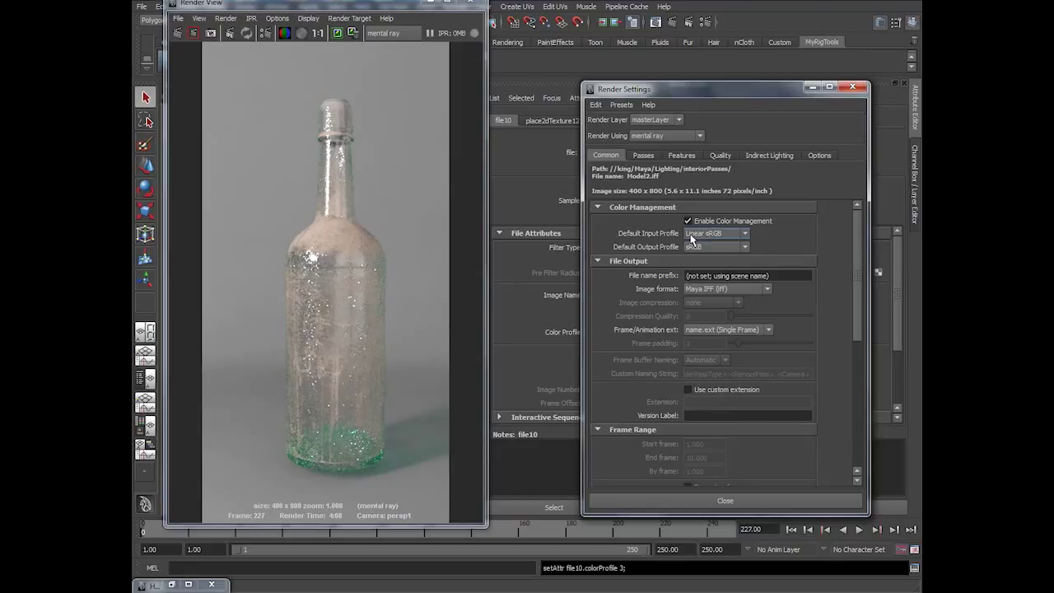
- Keep the previous image and re-render the bottle from the persp1 camera
click(852, 89)
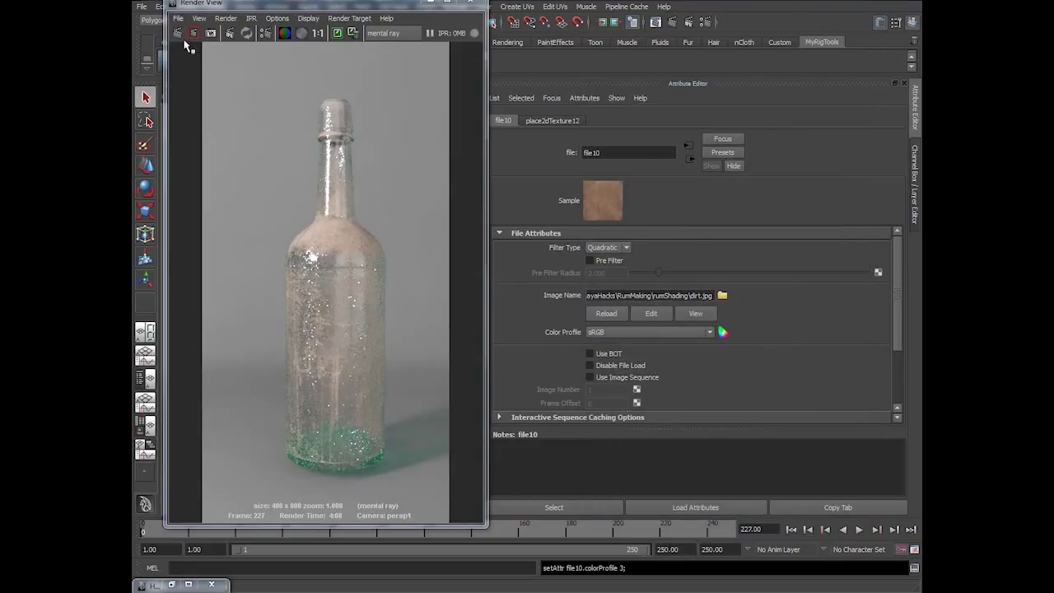
click(337, 33)
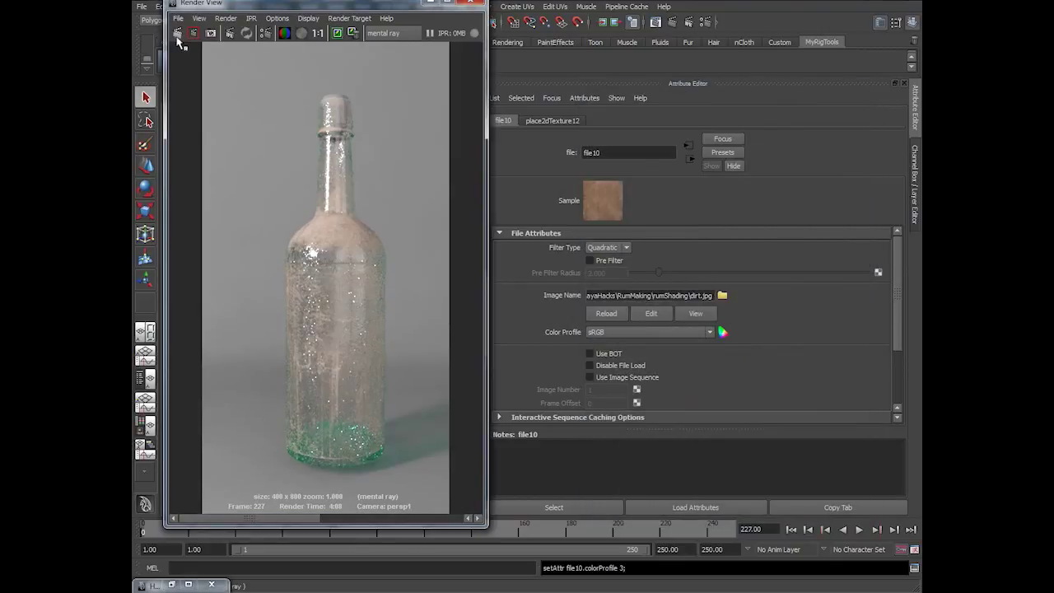
right_click(177, 33)
click(204, 70)
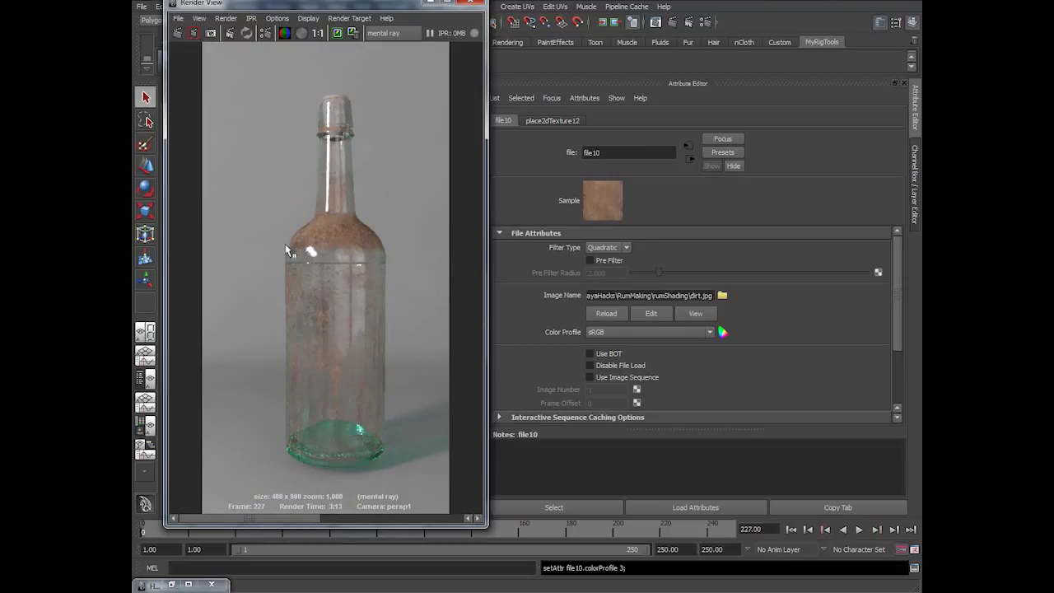
- Inspect the brownish dirt on the bottle's shoulder, then switch to Photoshop showing dirt.jpg
scroll(342, 294, up, 3)
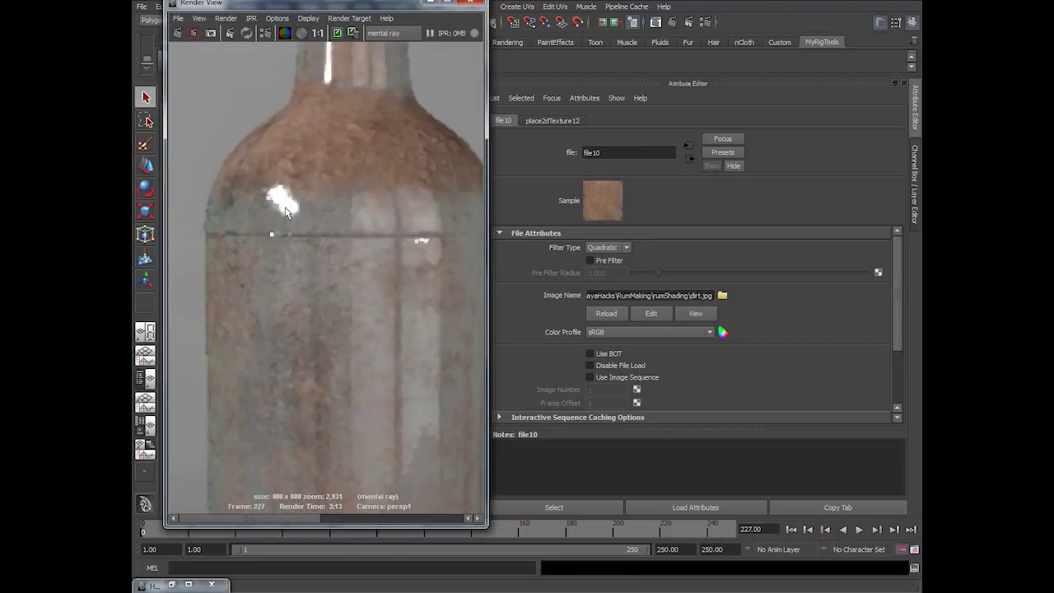
scroll(328, 274, down, 2)
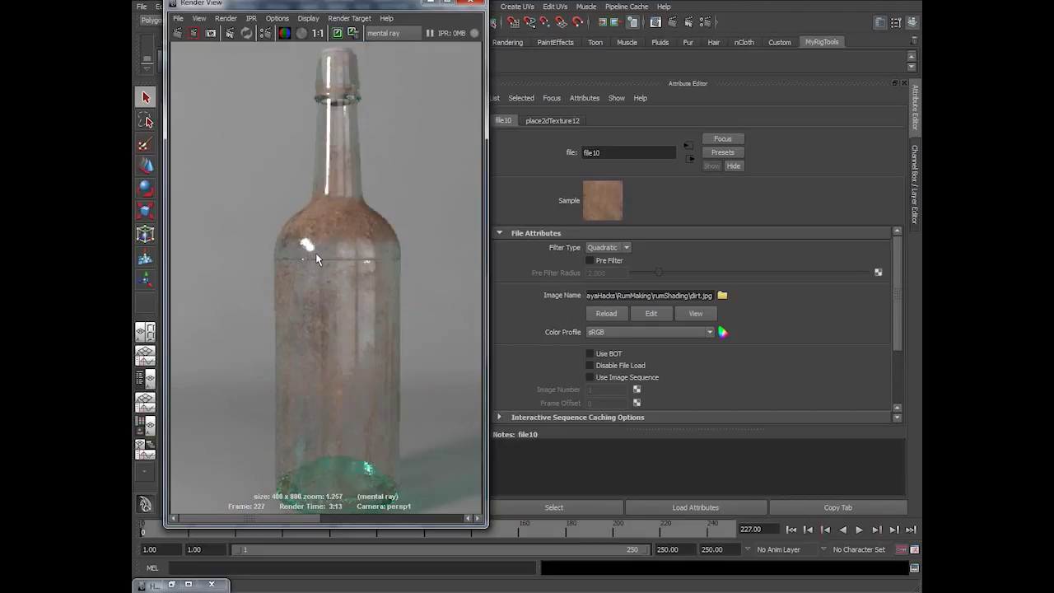
scroll(315, 253, down, 1)
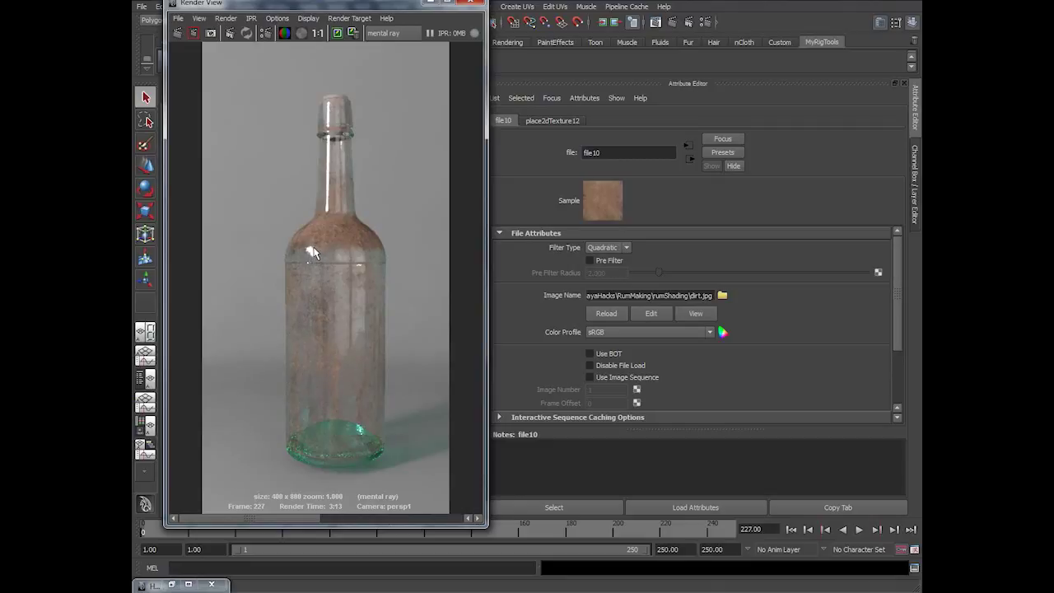
key(alt+Tab)
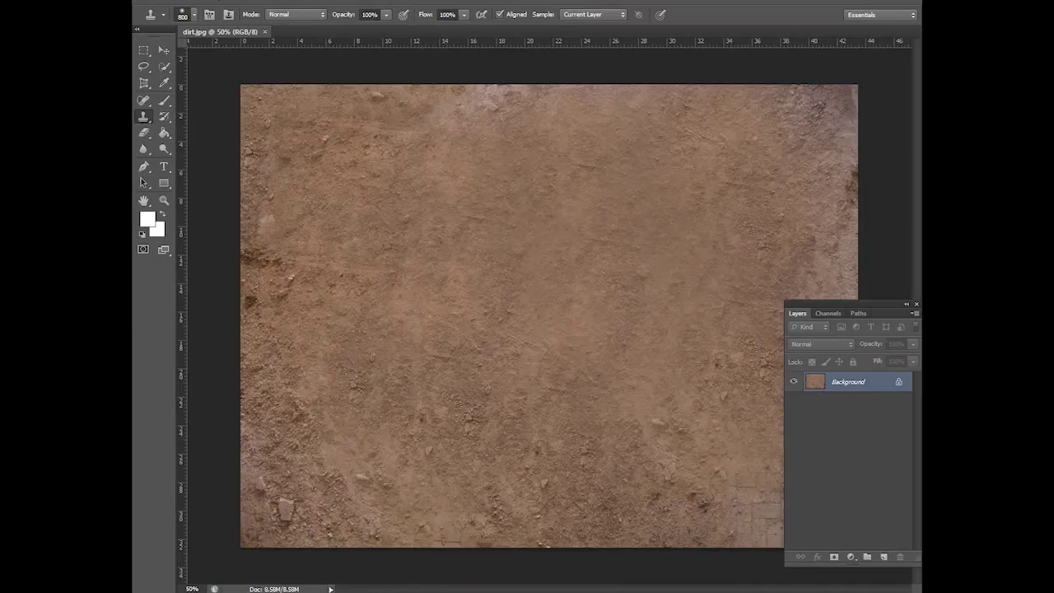
- Close dirt.jpg and open Grungmap1.jpg in Photoshop
click(265, 31)
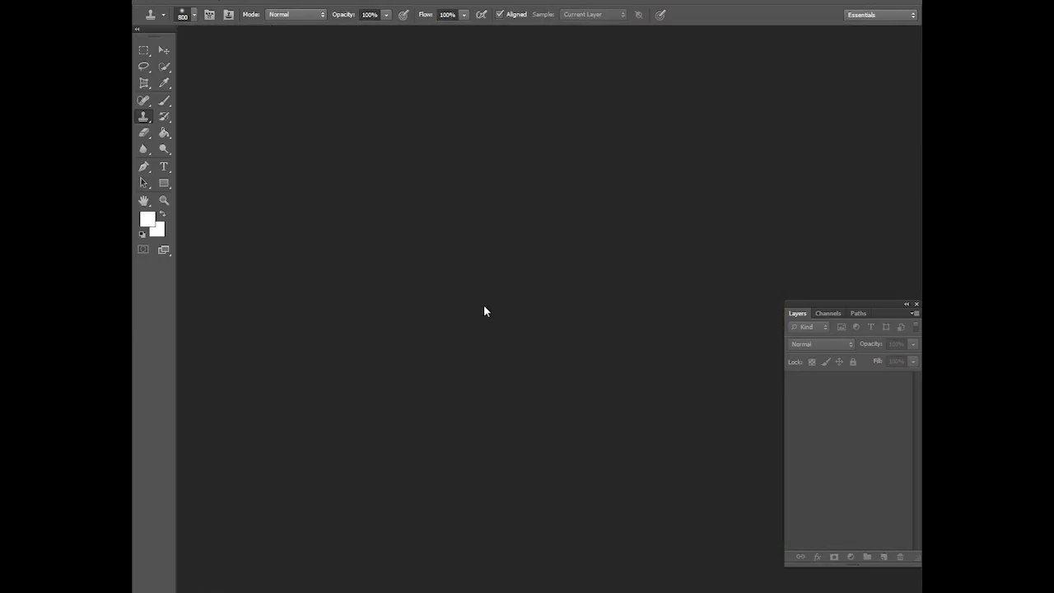
key(ctrl+o)
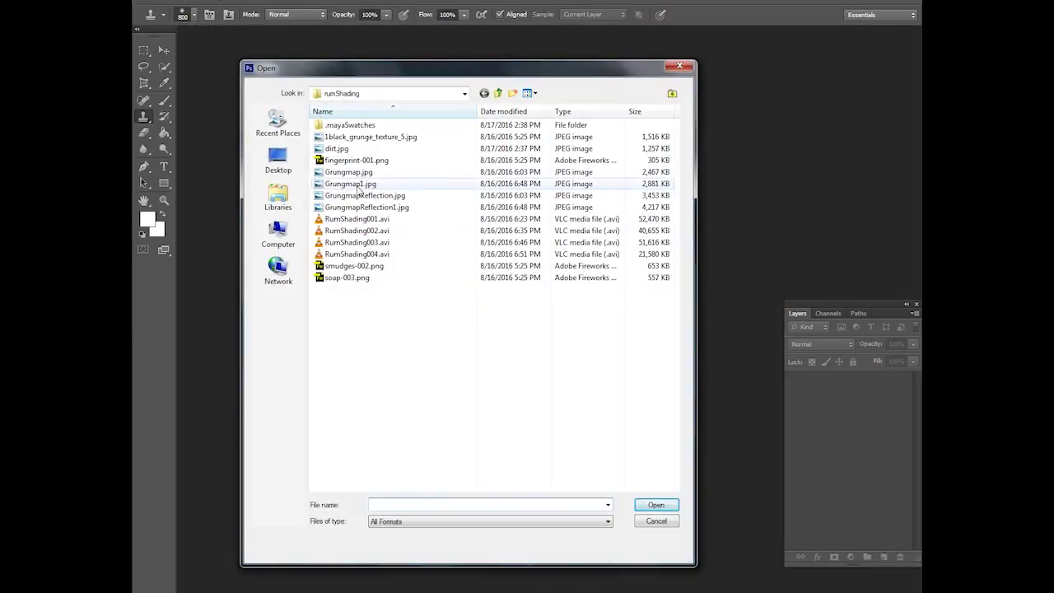
click(355, 184)
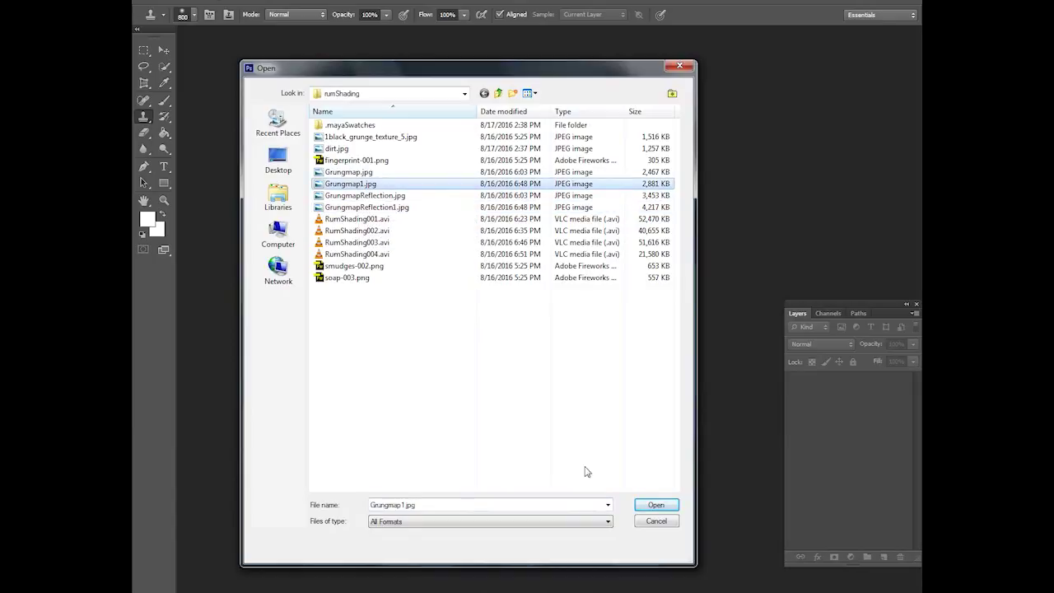
click(669, 504)
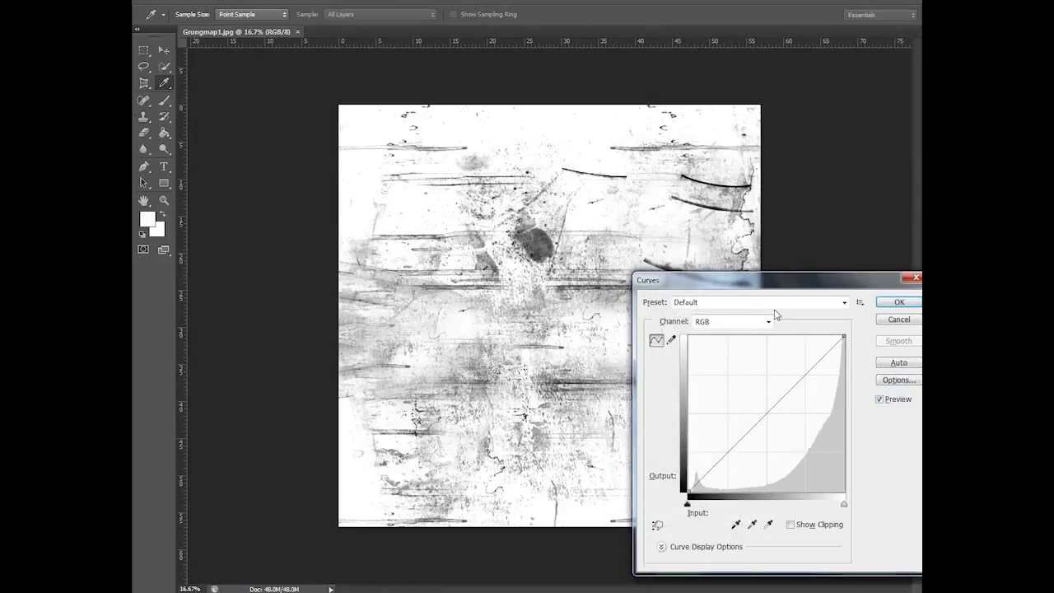
- Apply a Curves adjustment lifting the black point to 133 to brighten the grunge map
drag(756, 281, 432, 131)
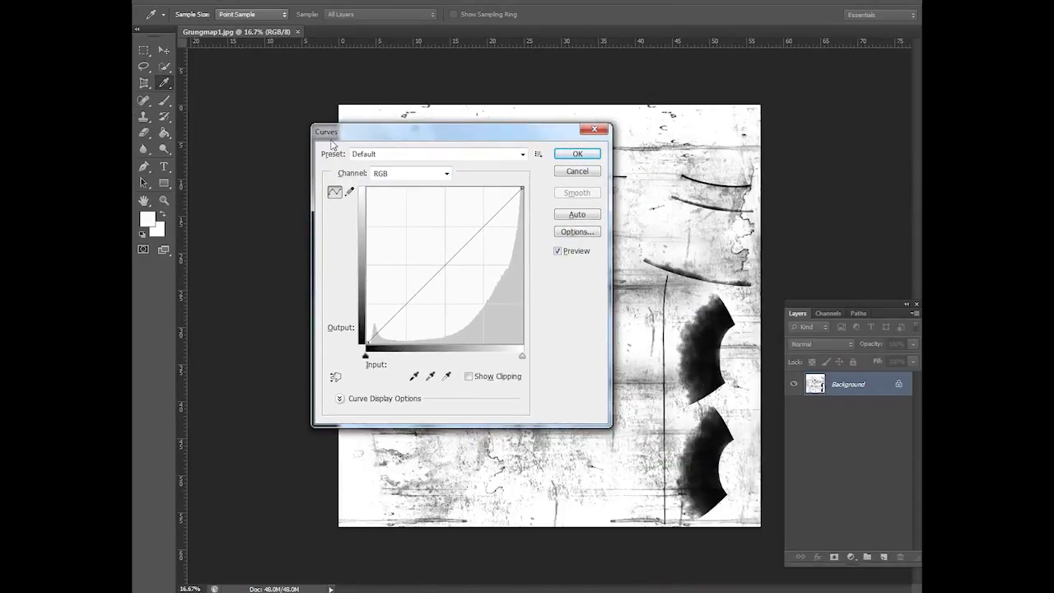
drag(366, 343, 359, 262)
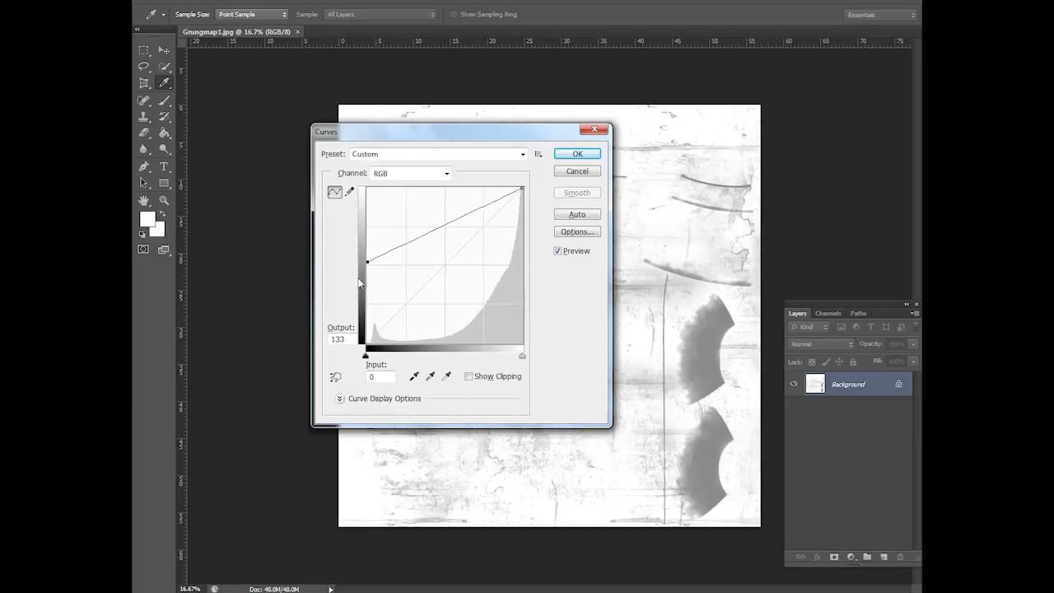
click(577, 154)
- Save the grunge map as Grungmap2.jpg at maximum JPEG quality
key(s)
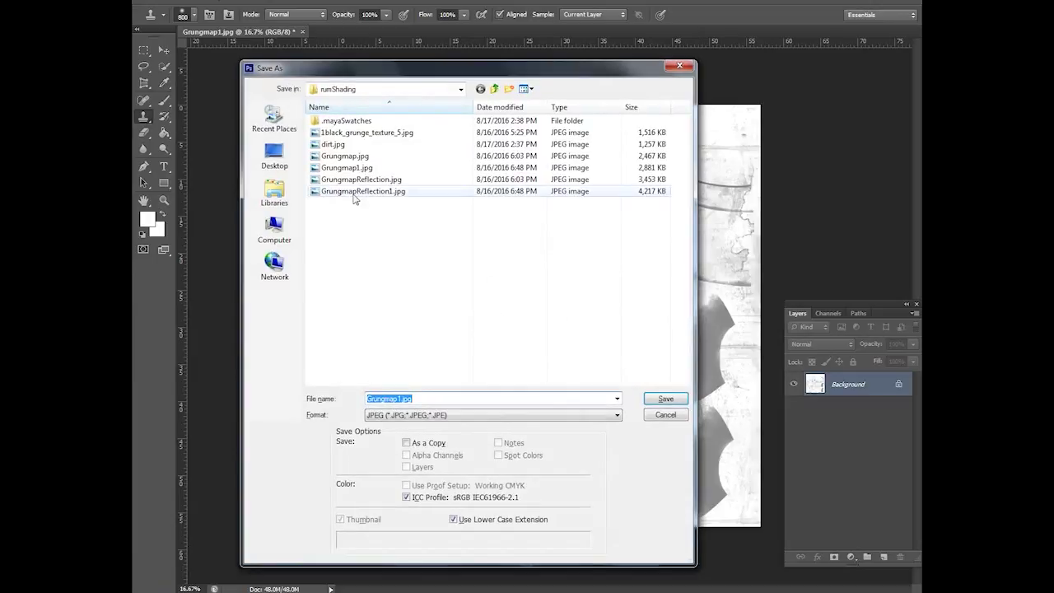
click(362, 167)
click(394, 399)
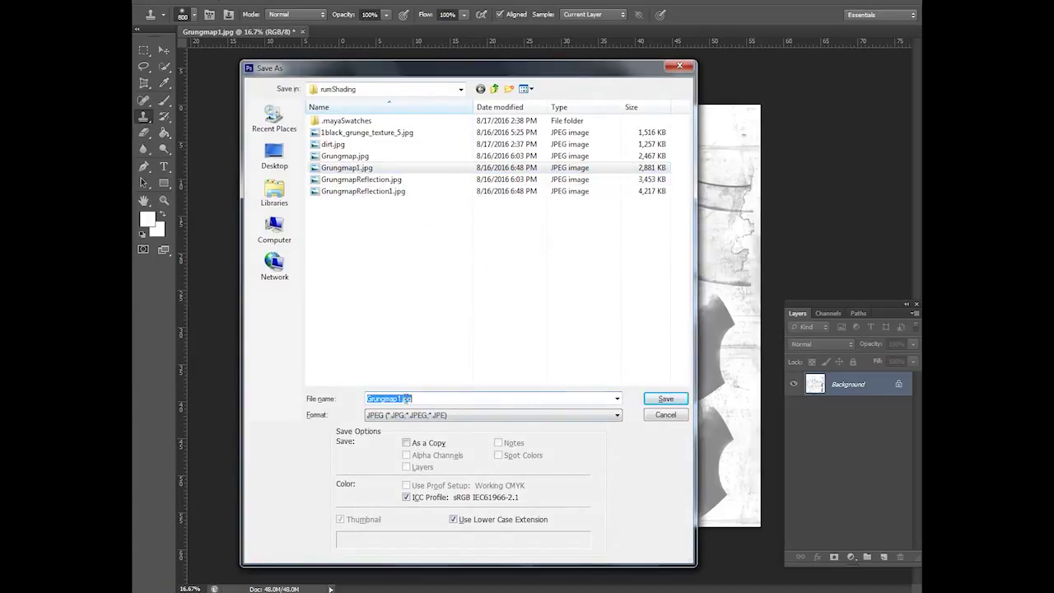
click(388, 398)
key(BackSpace)
text(2)
key(Return)
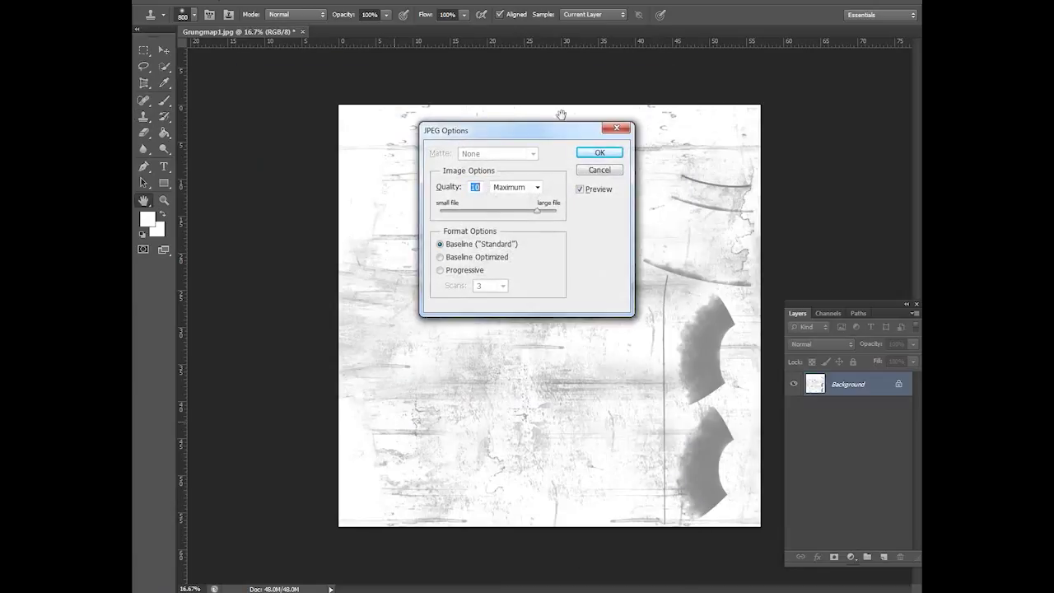
click(601, 154)
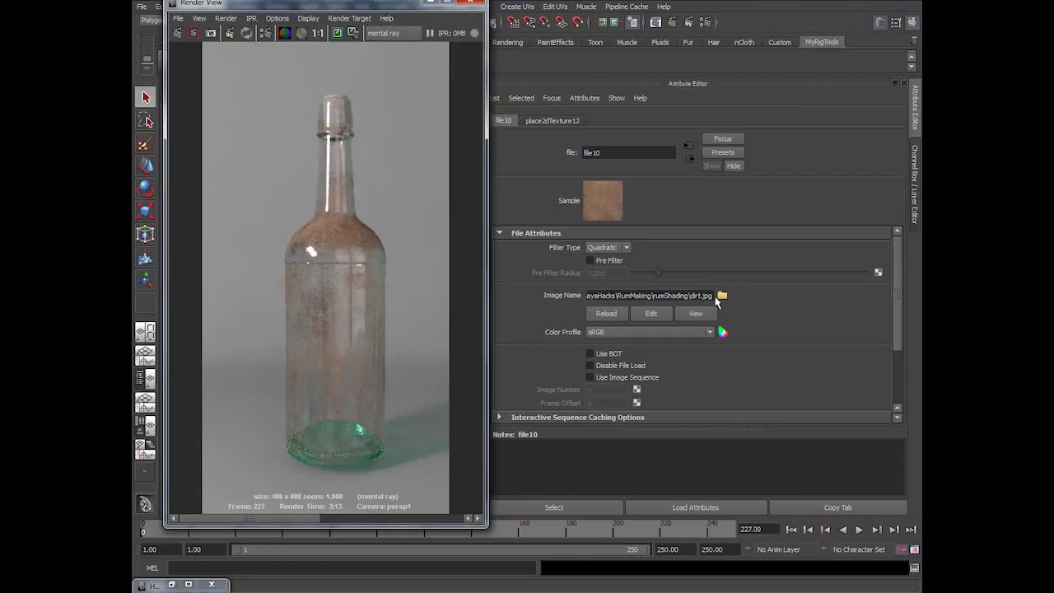
- Change file8's Image Name from Grungmap1.jpg to Grungmap2.jpg
click(689, 158)
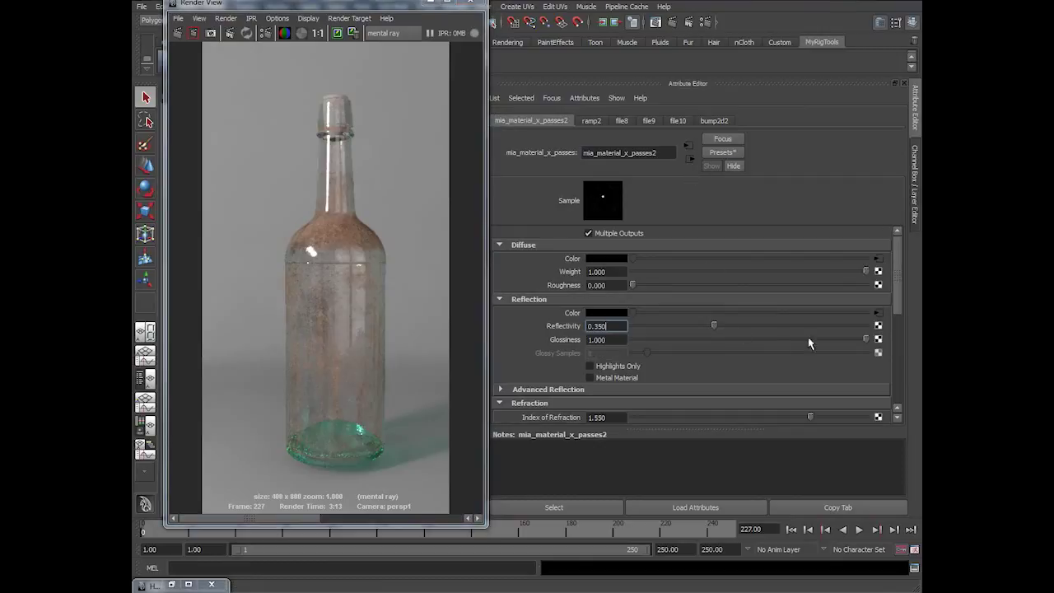
scroll(820, 367, down, 2)
click(883, 357)
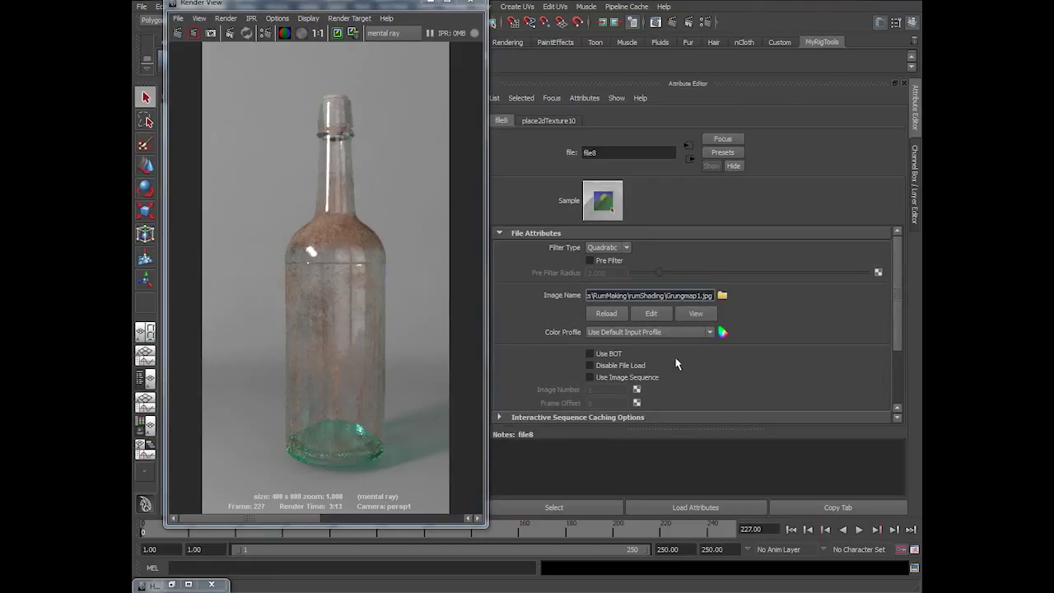
key(BackSpace)
text(2)
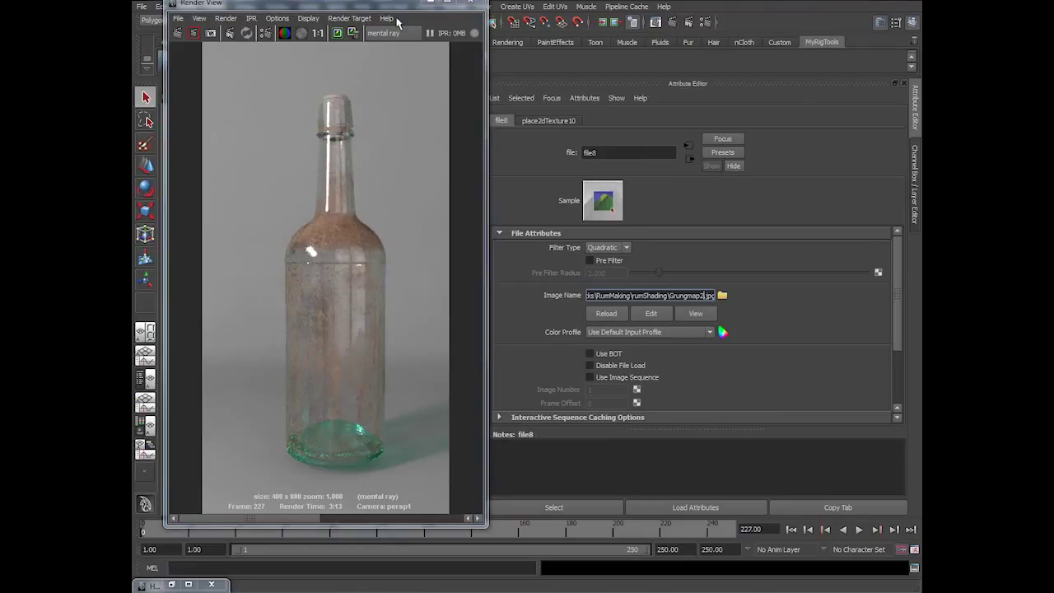
click(465, 237)
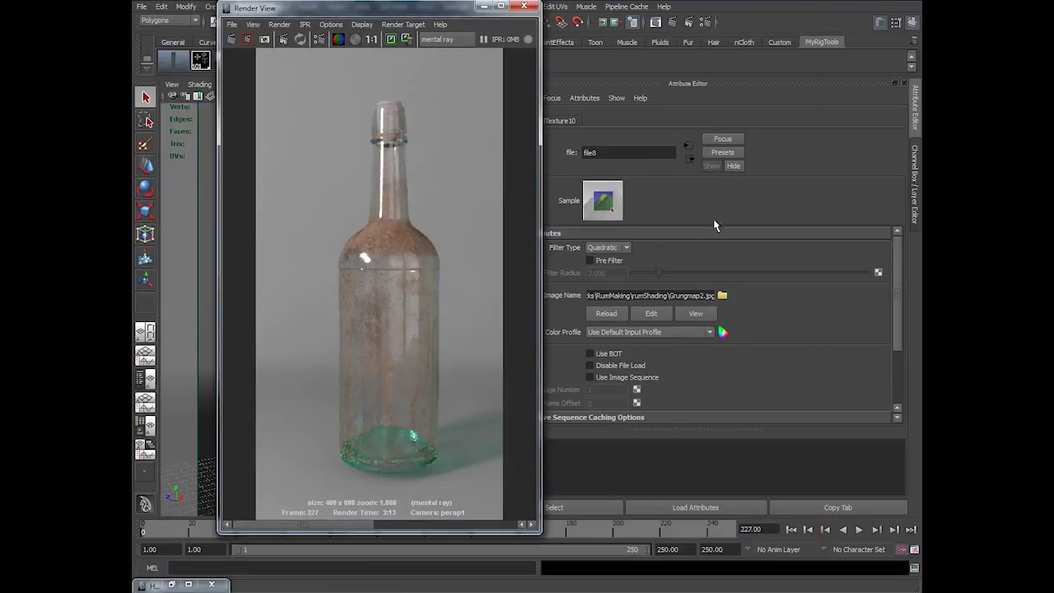
- Lower the bump2d2 node's Bump Depth from 0.005 to 0.007
click(689, 159)
scroll(725, 336, down, 5)
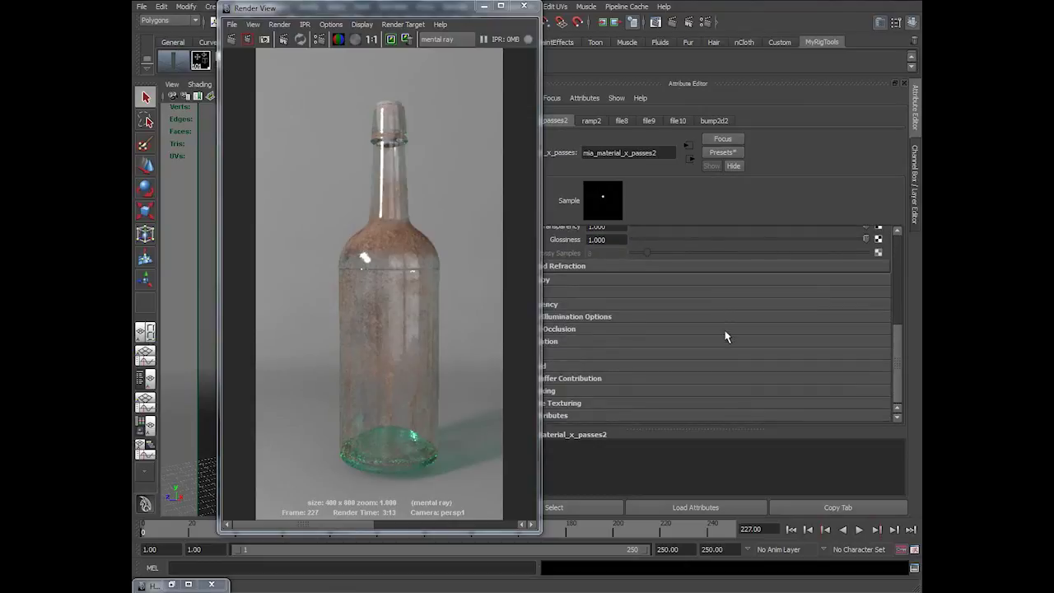
drag(430, 10, 364, 11)
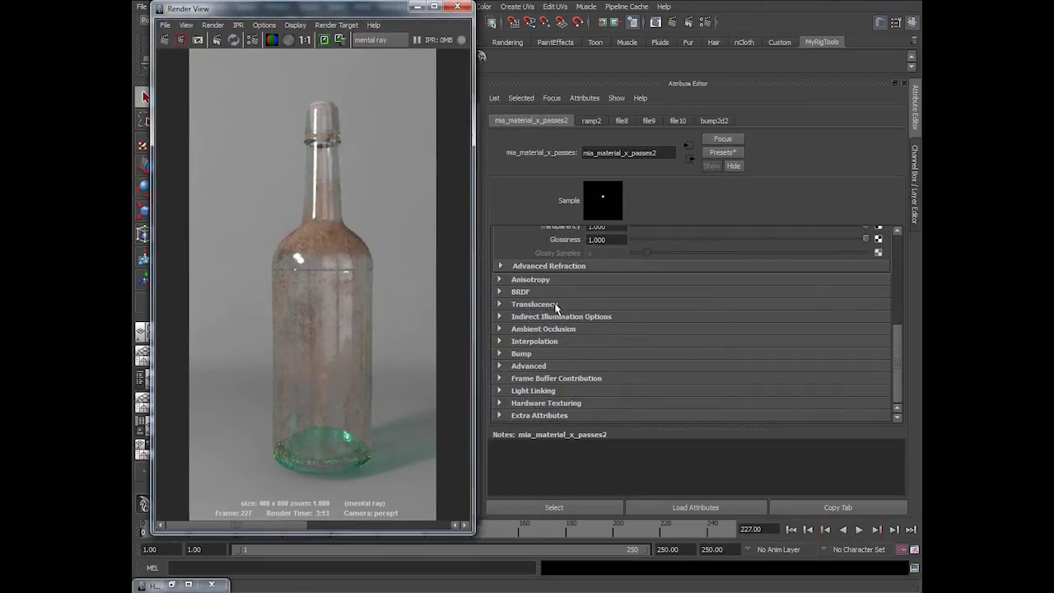
click(537, 353)
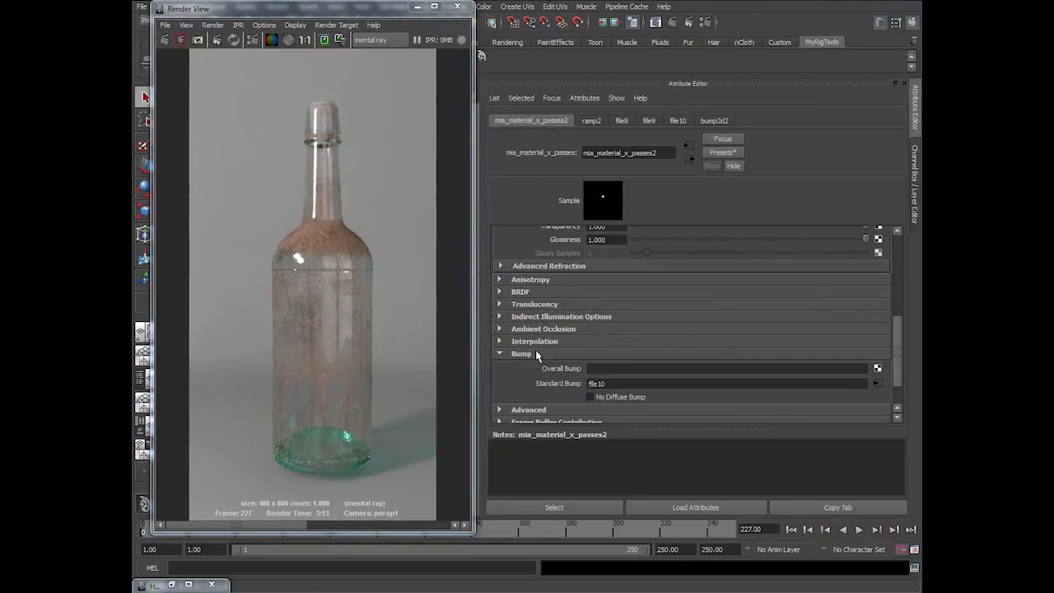
click(877, 385)
click(690, 158)
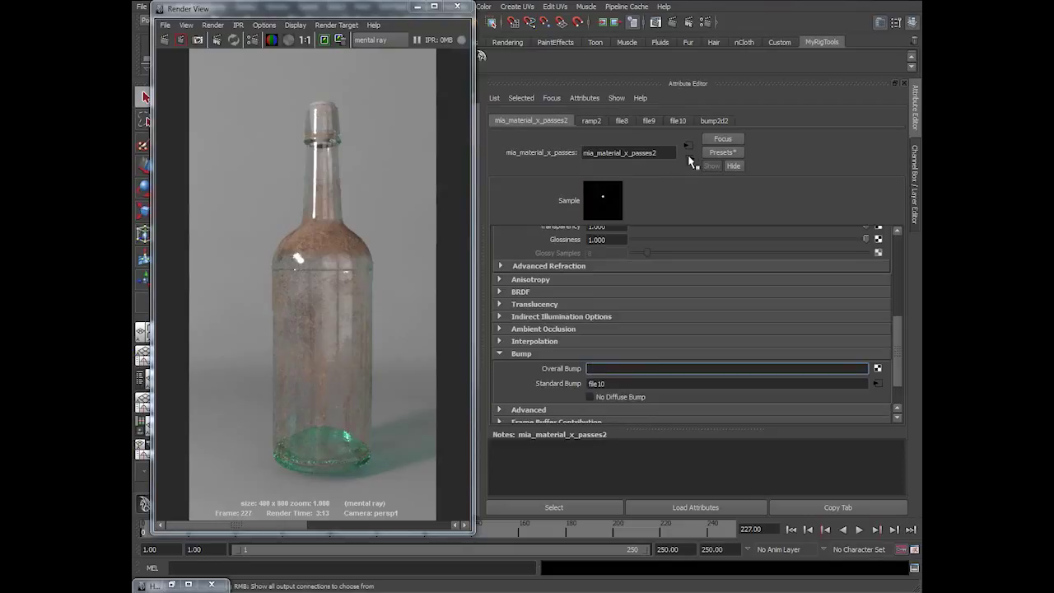
click(171, 585)
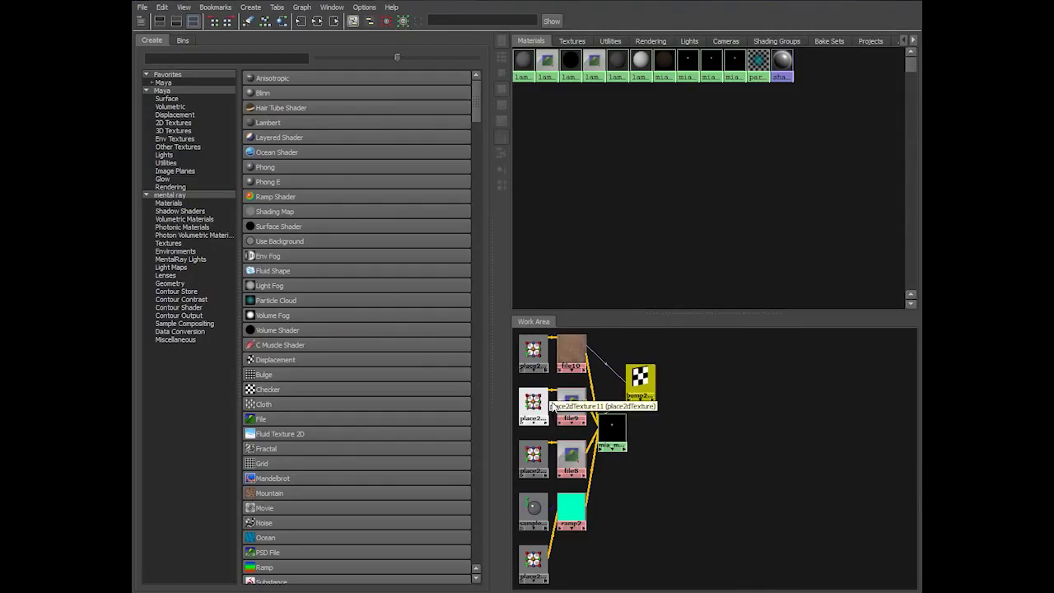
click(655, 372)
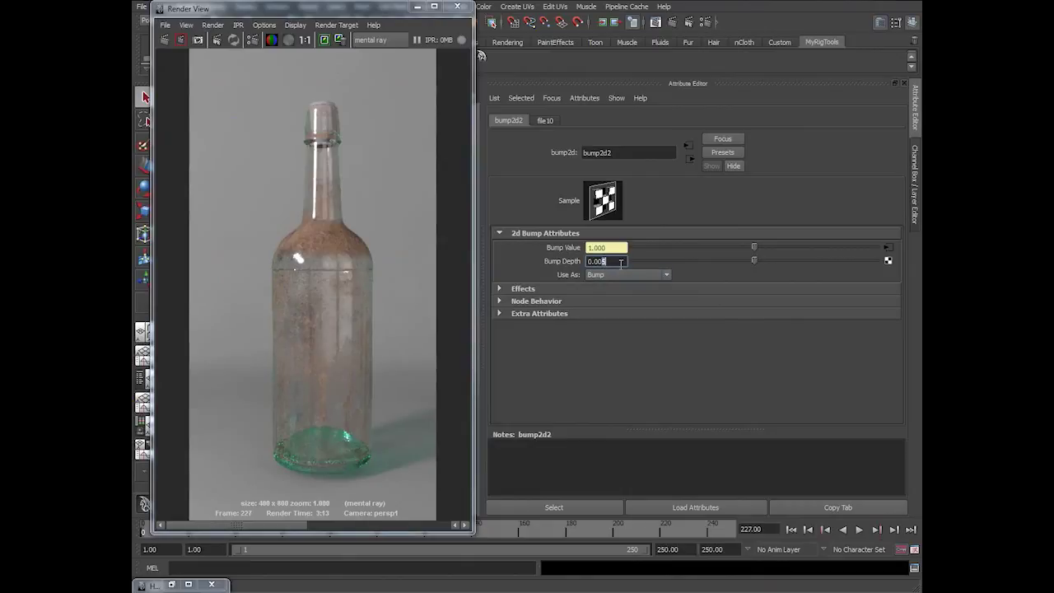
text(7)
- Set the glass Reflectivity to 0.200 and re-render a region around the bottle
drag(258, 98, 381, 471)
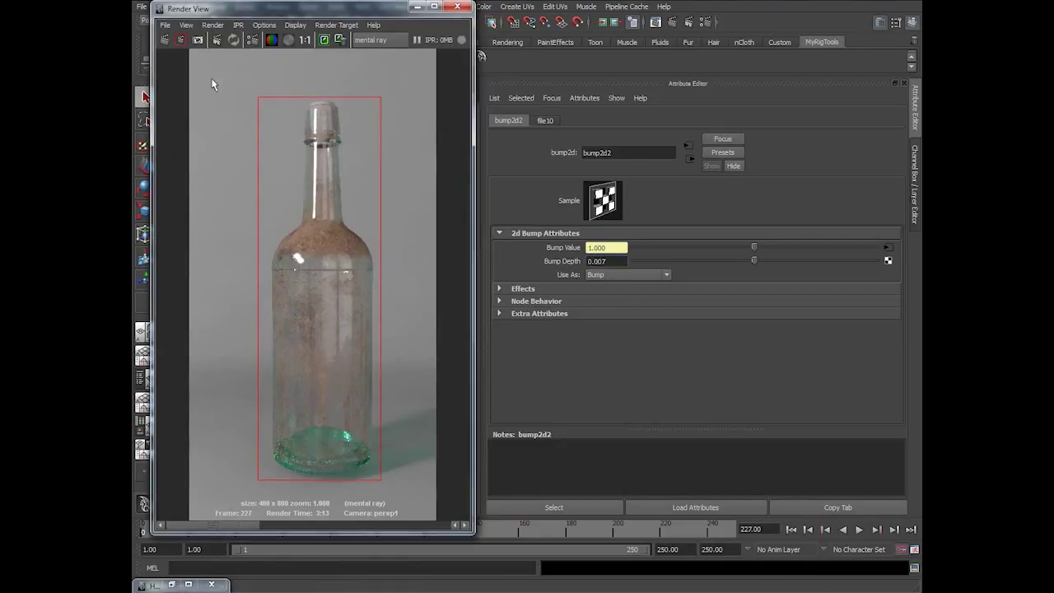
click(181, 40)
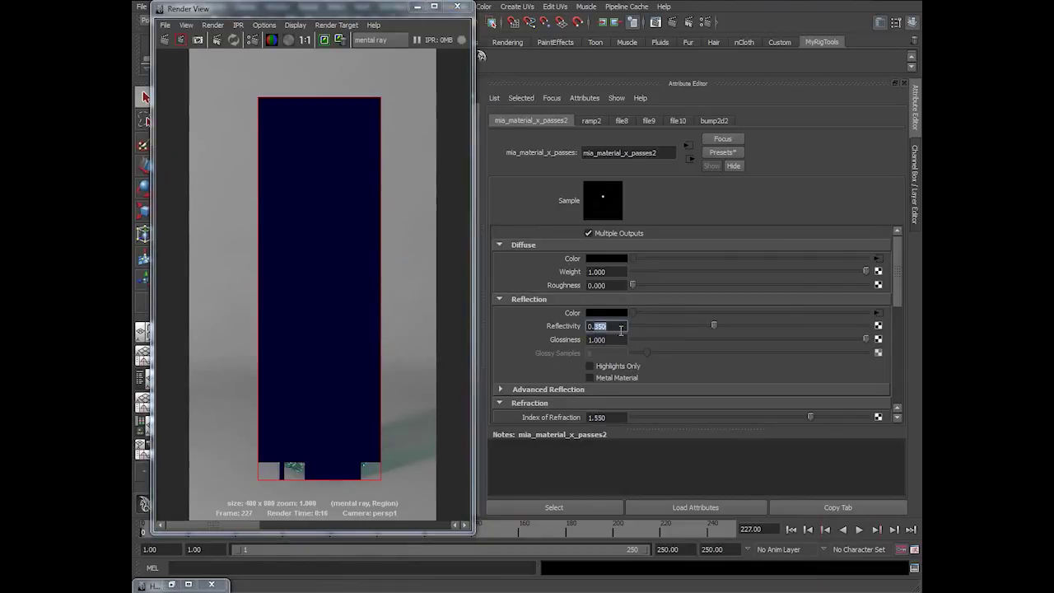
text(0.2)
key(Return)
click(180, 40)
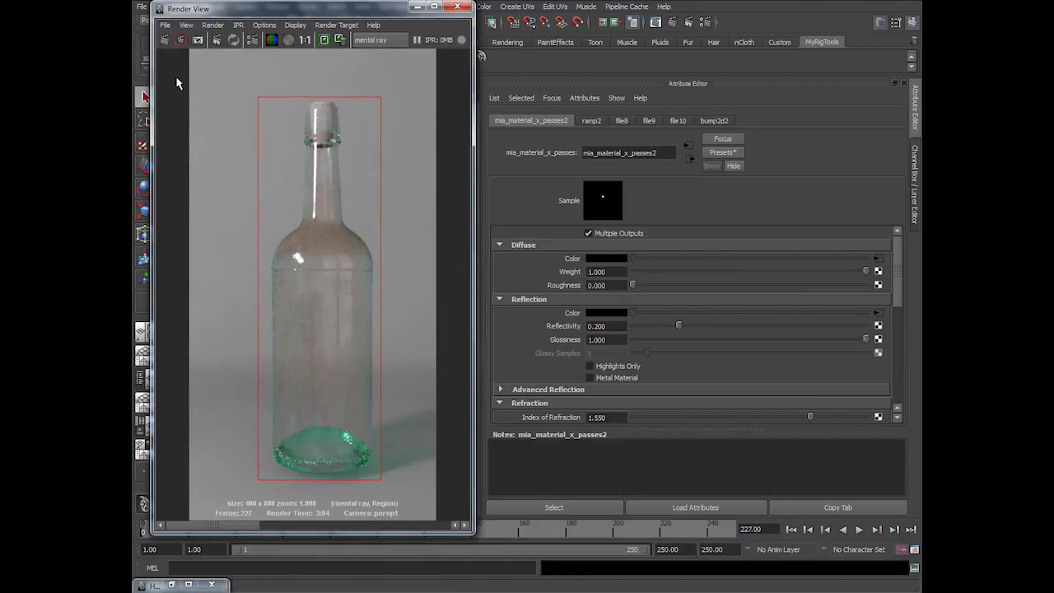
click(232, 196)
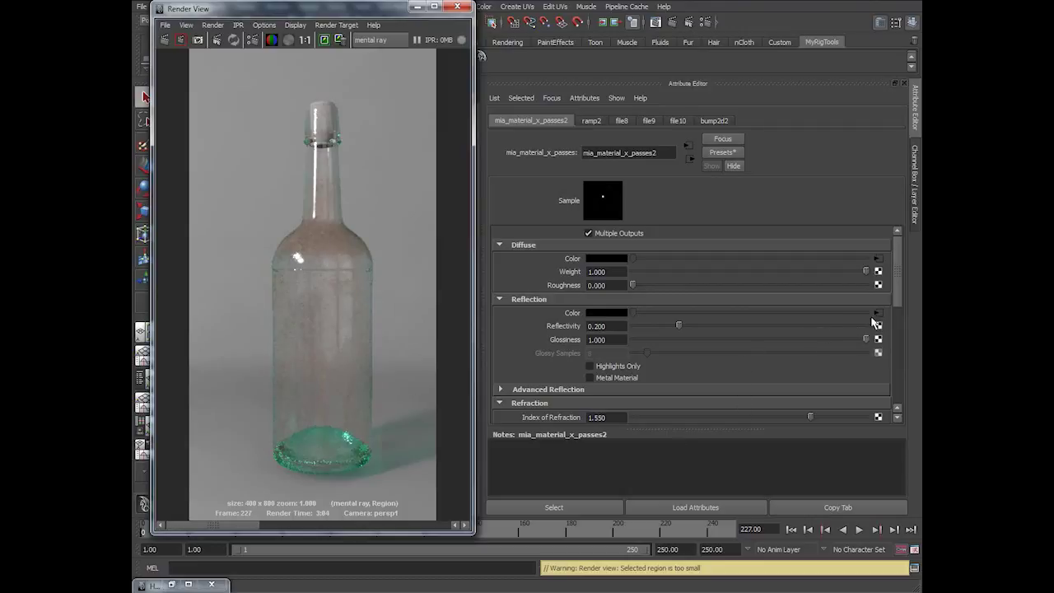
scroll(812, 364, down, 5)
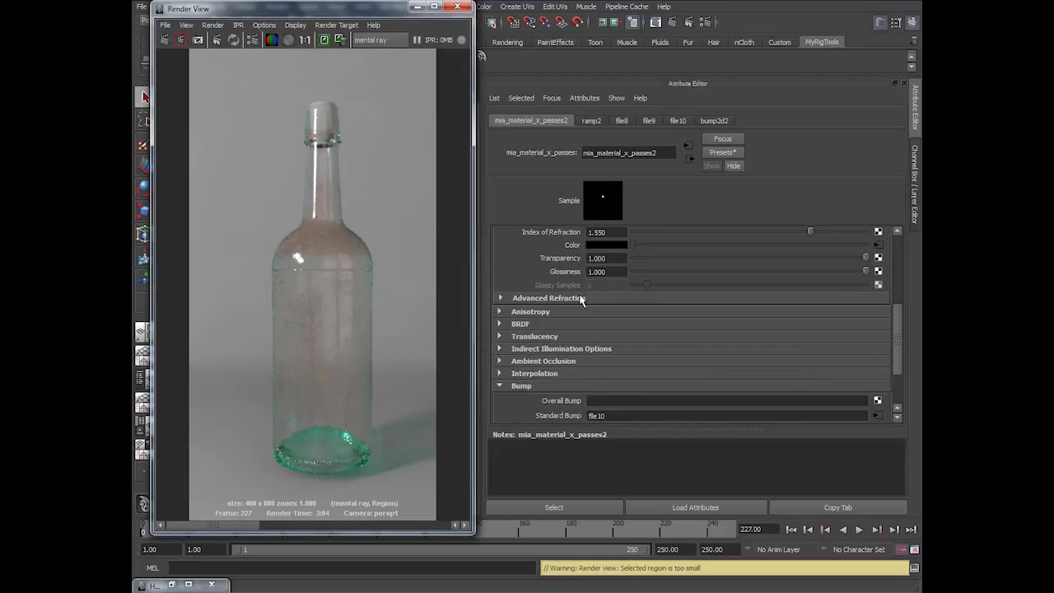
- Soften ramp2's bottom teal colour: saturation 0.618, value 0.770, hue around 180
click(582, 298)
click(877, 349)
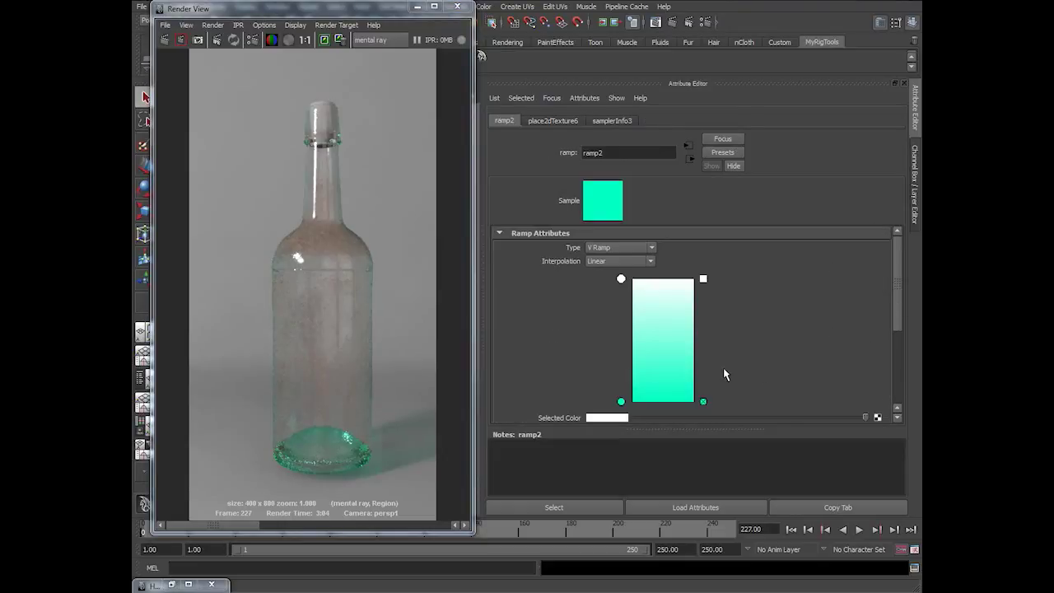
click(621, 401)
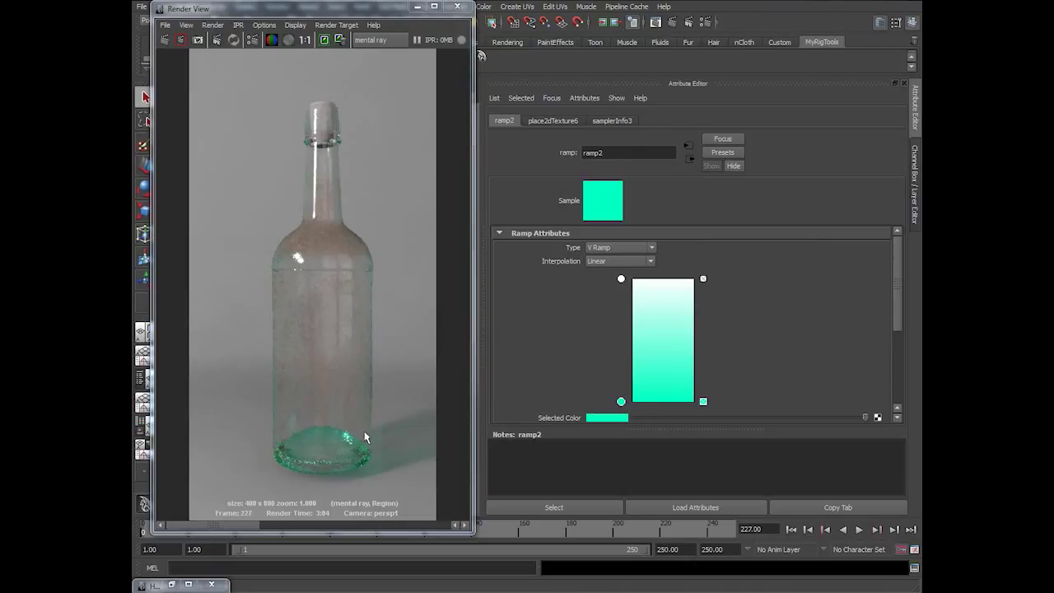
scroll(653, 399, down, 3)
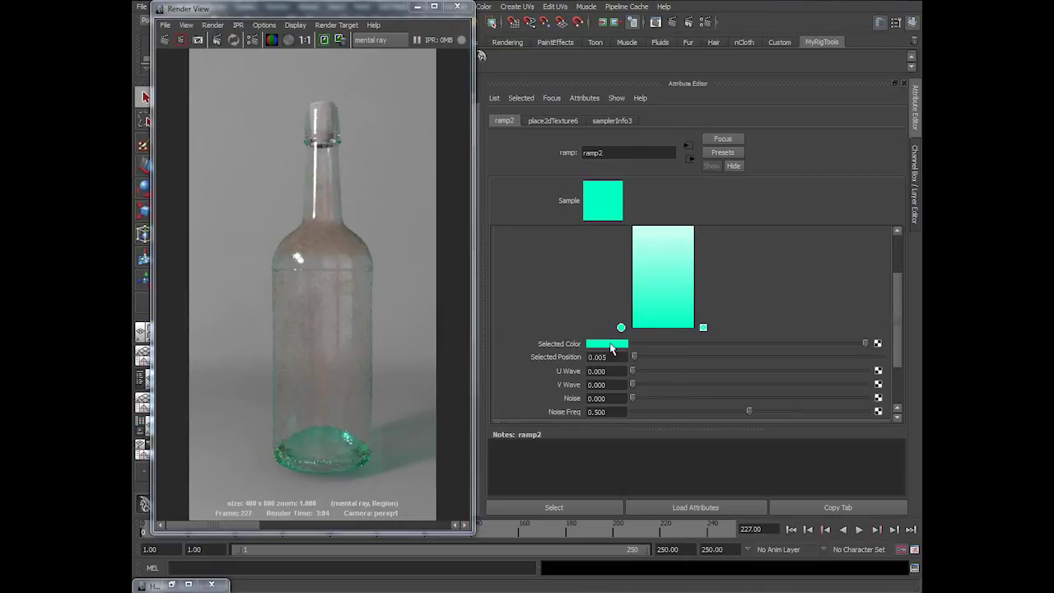
click(611, 347)
click(606, 375)
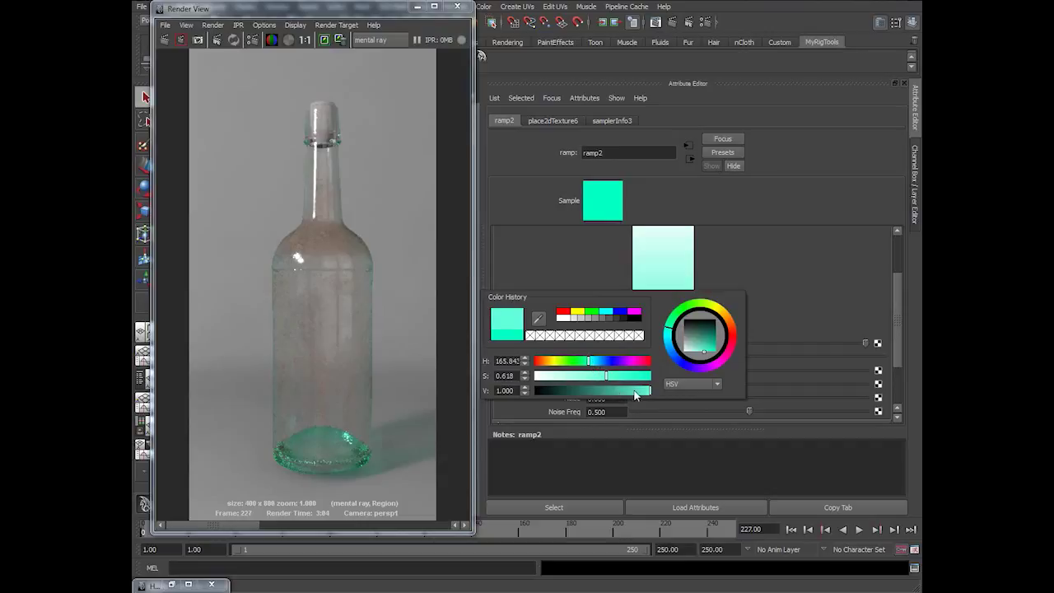
drag(635, 394, 624, 392)
click(591, 362)
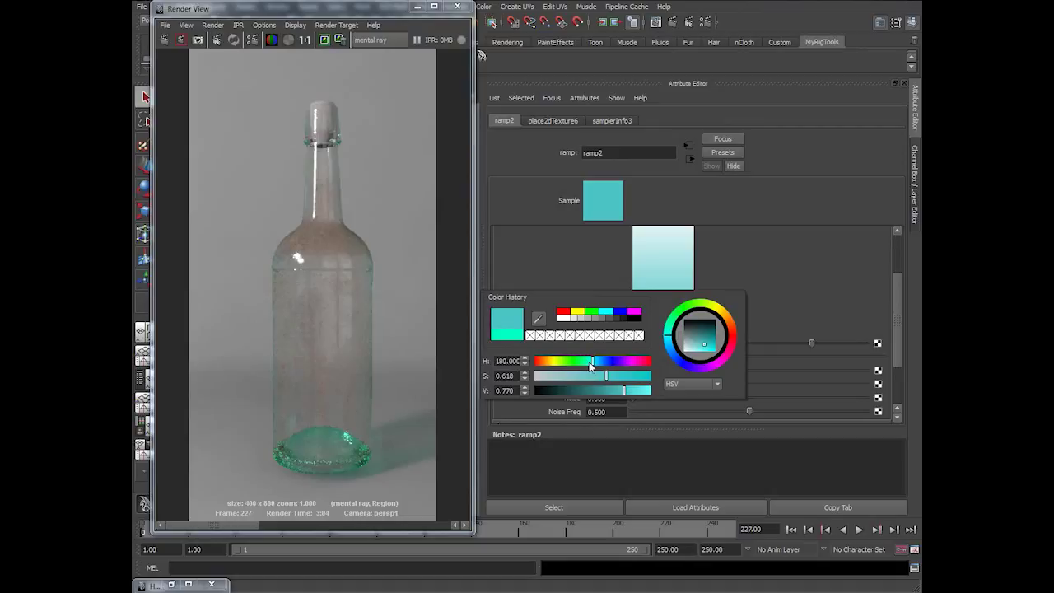
click(589, 362)
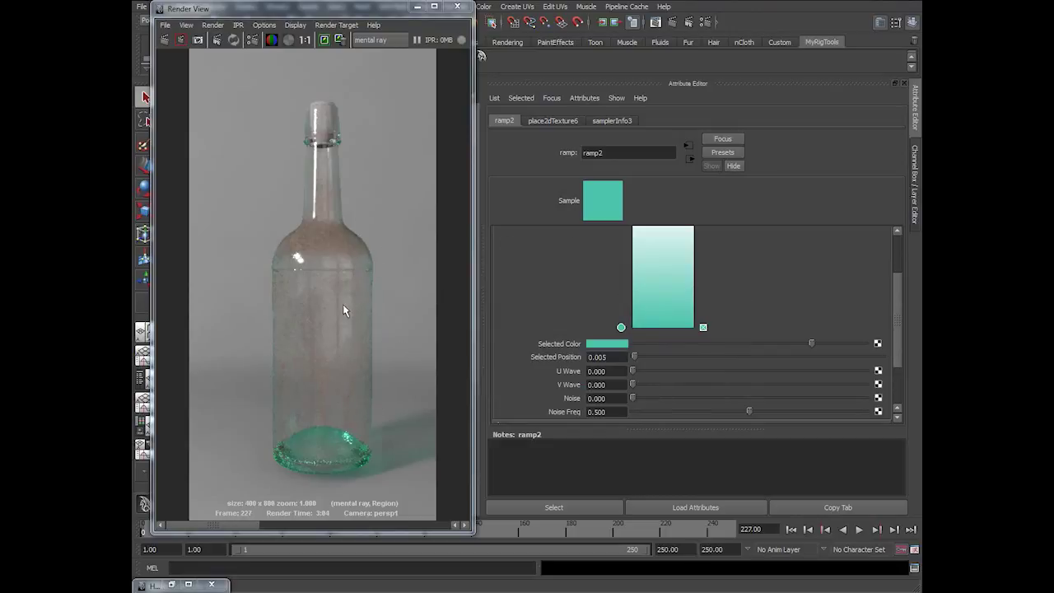
- Set ramp2's interpolation to Exponential Down
scroll(595, 333, up, 3)
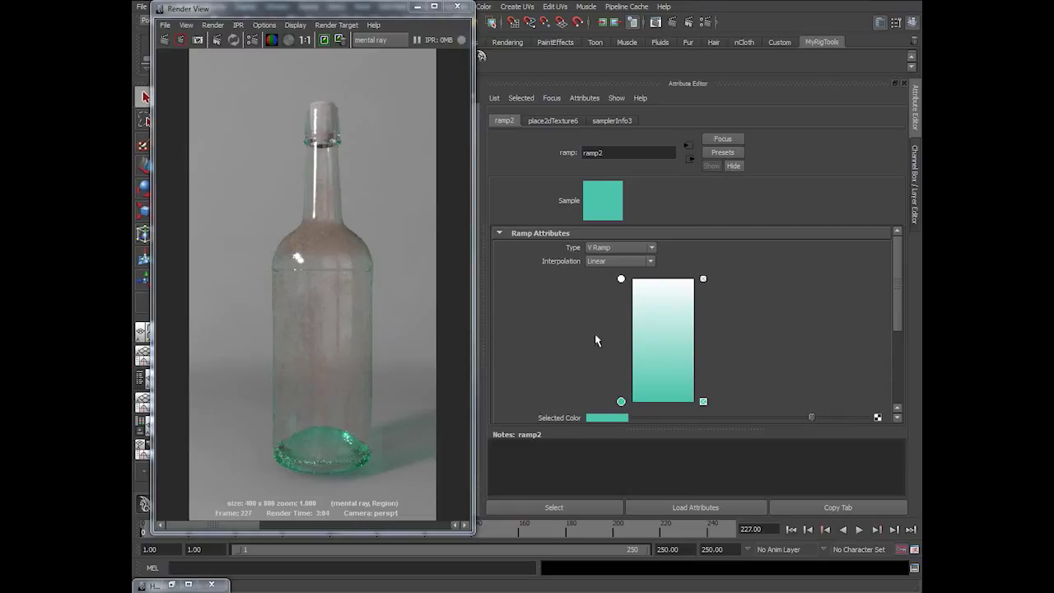
click(621, 262)
click(614, 297)
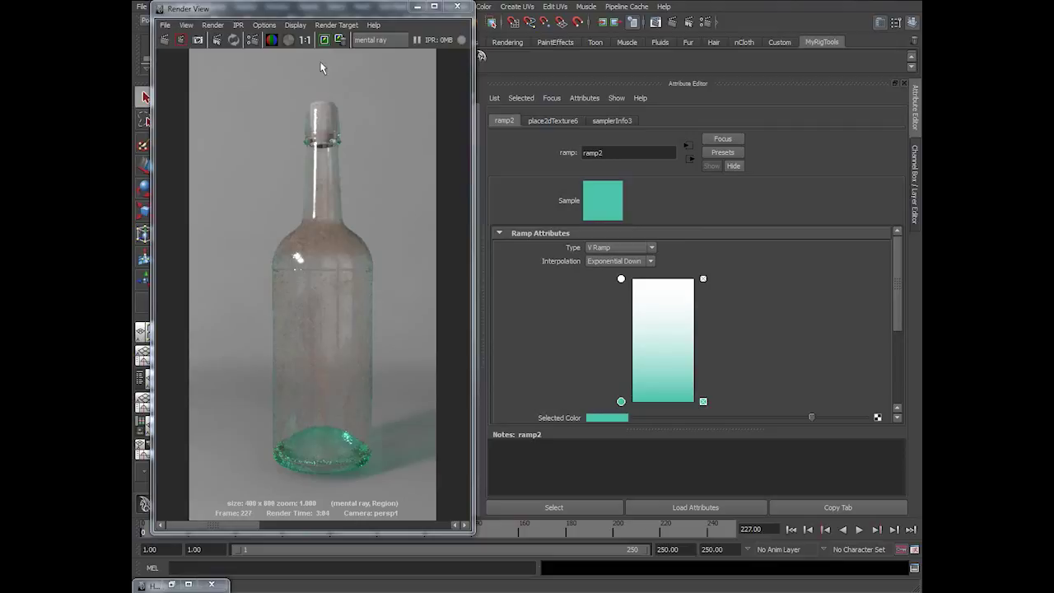
- Re-render the bottle region to show the softer teal Exponential Down ramp
click(181, 40)
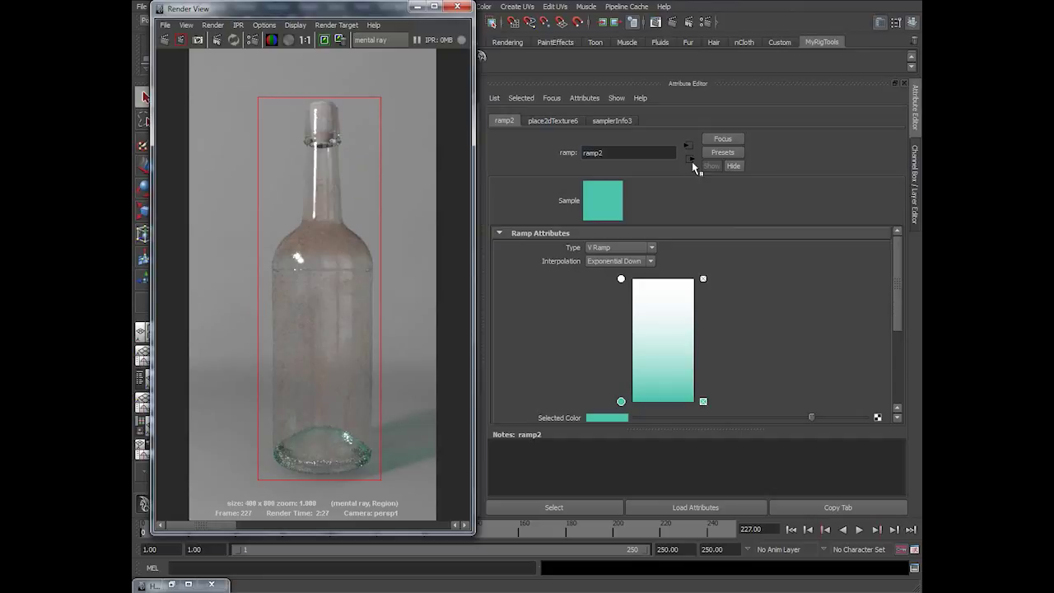
- Return to mia_material_x_passes2 and select its refraction Glossiness value of 1.000
click(690, 159)
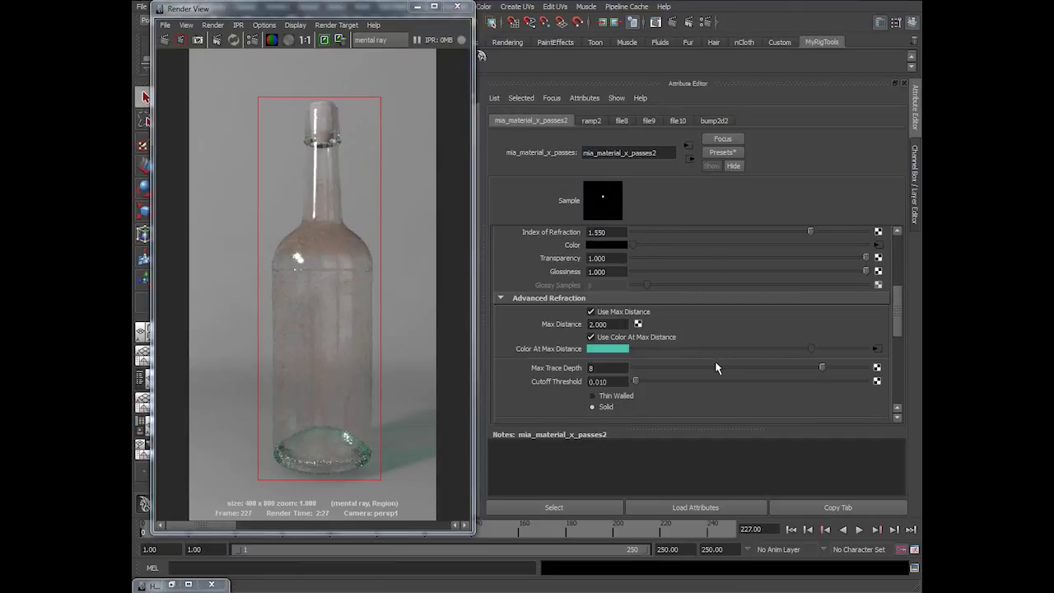
scroll(717, 368, up, 1)
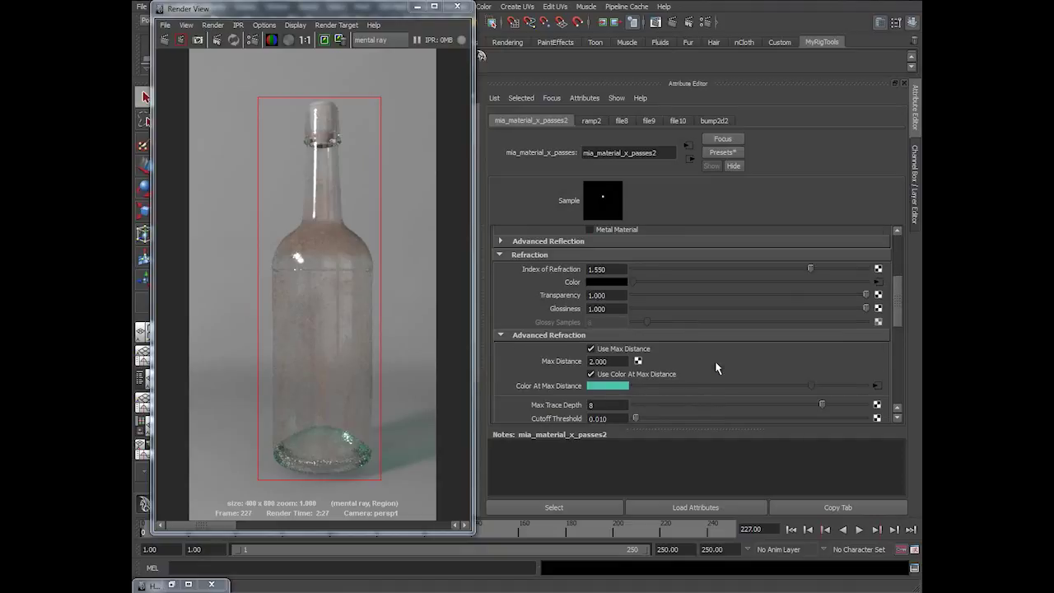
click(612, 309)
double_click(612, 309)
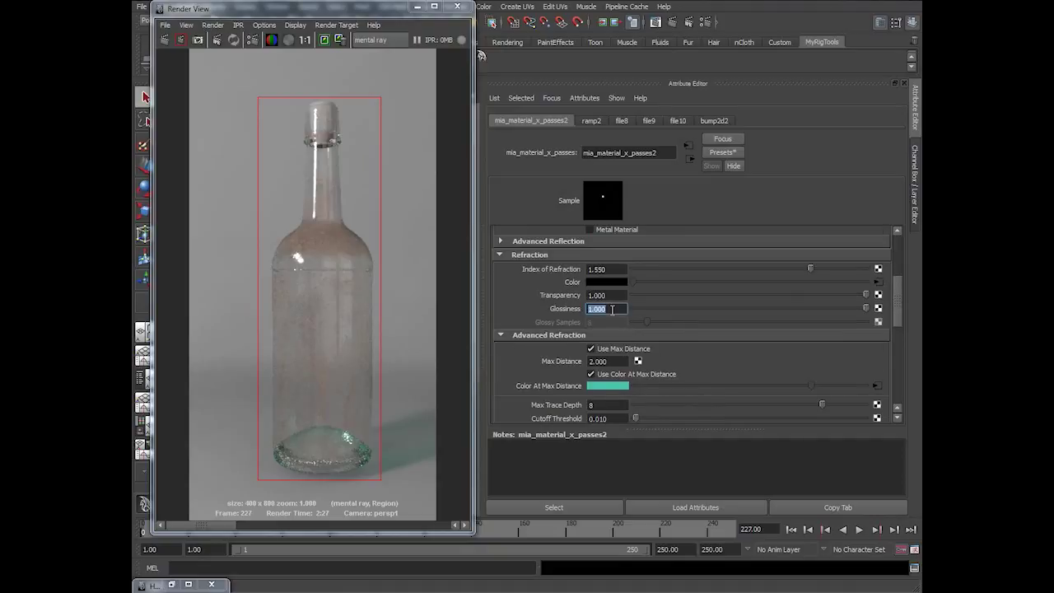